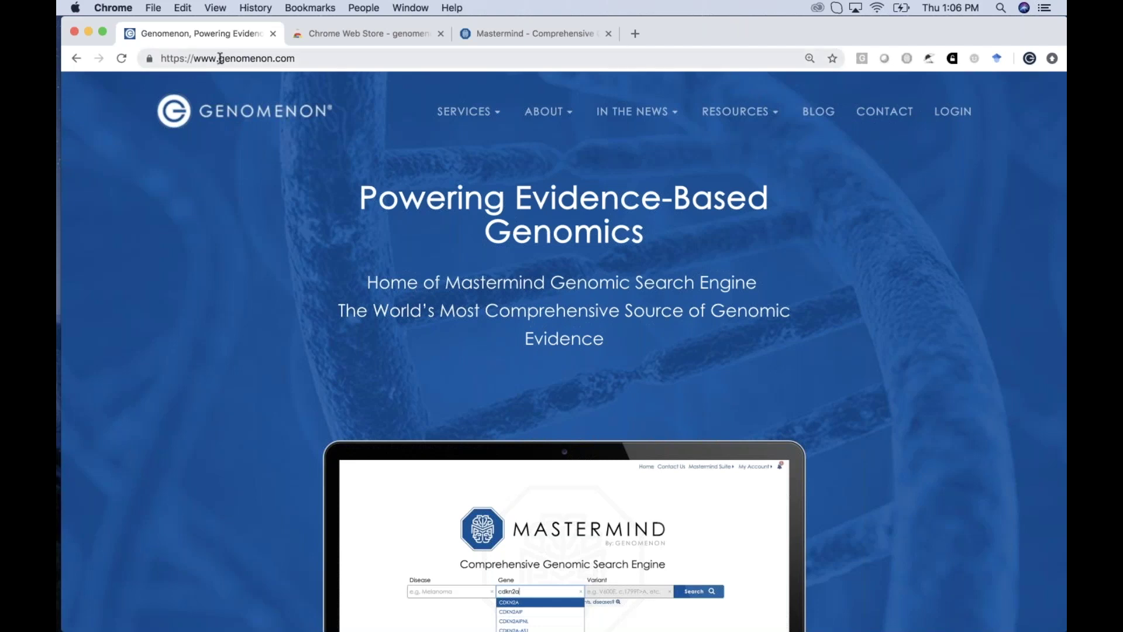
# Step: Look through the Genomenon homepage down to the offer to try the Mastermind Free Edition
pyautogui.doubleClick(246, 58)
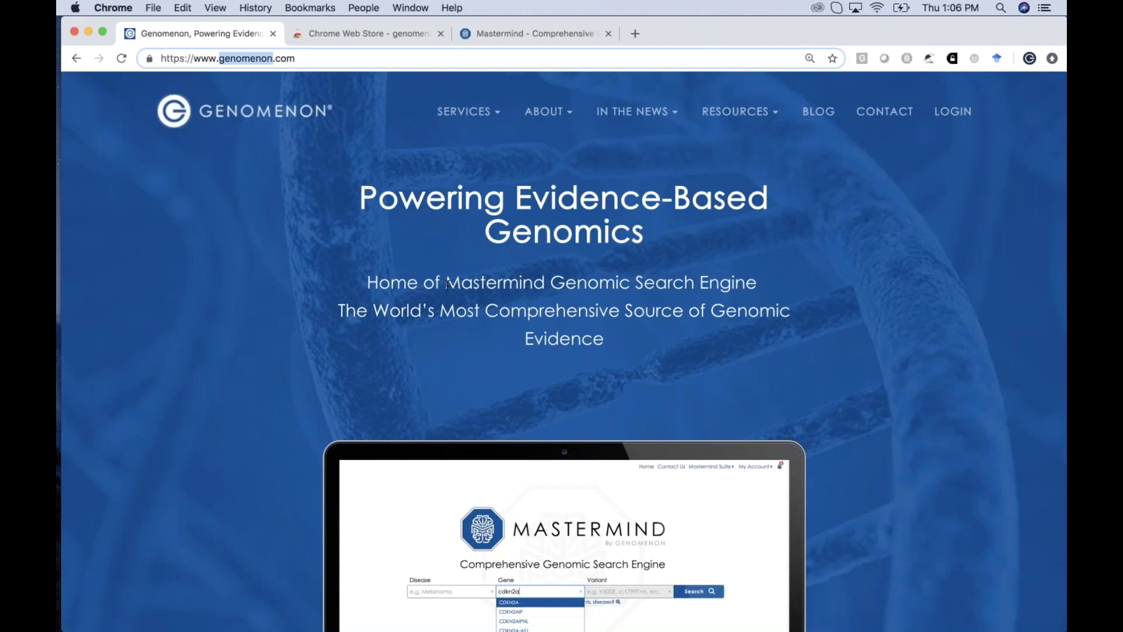
pyautogui.scroll(-1, 448, 285)
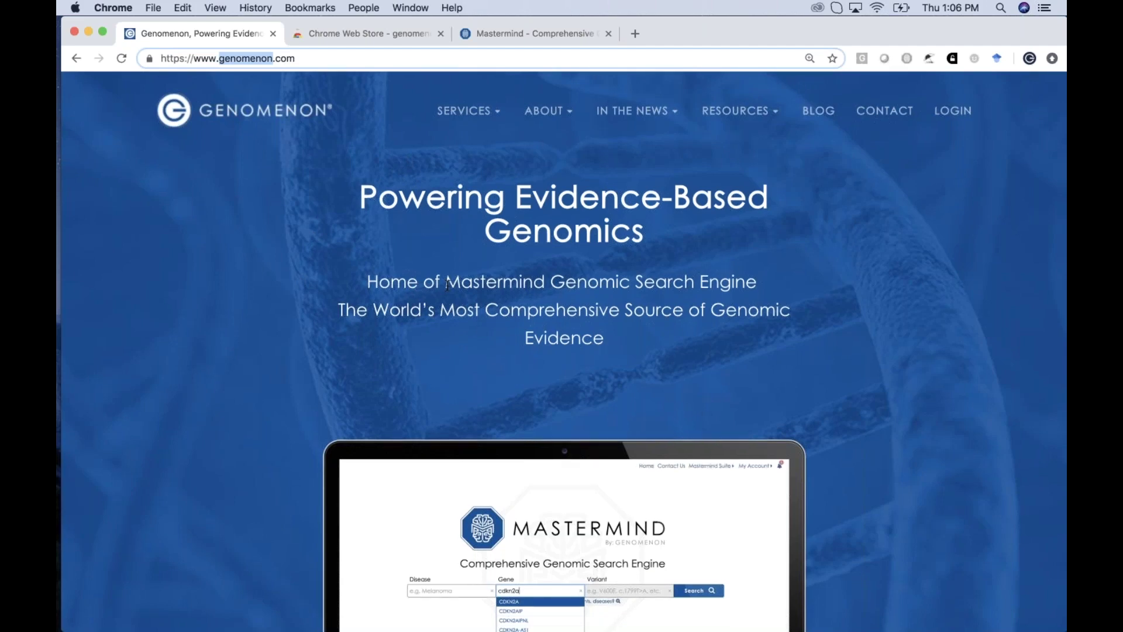
pyautogui.scroll(-20, 447, 285)
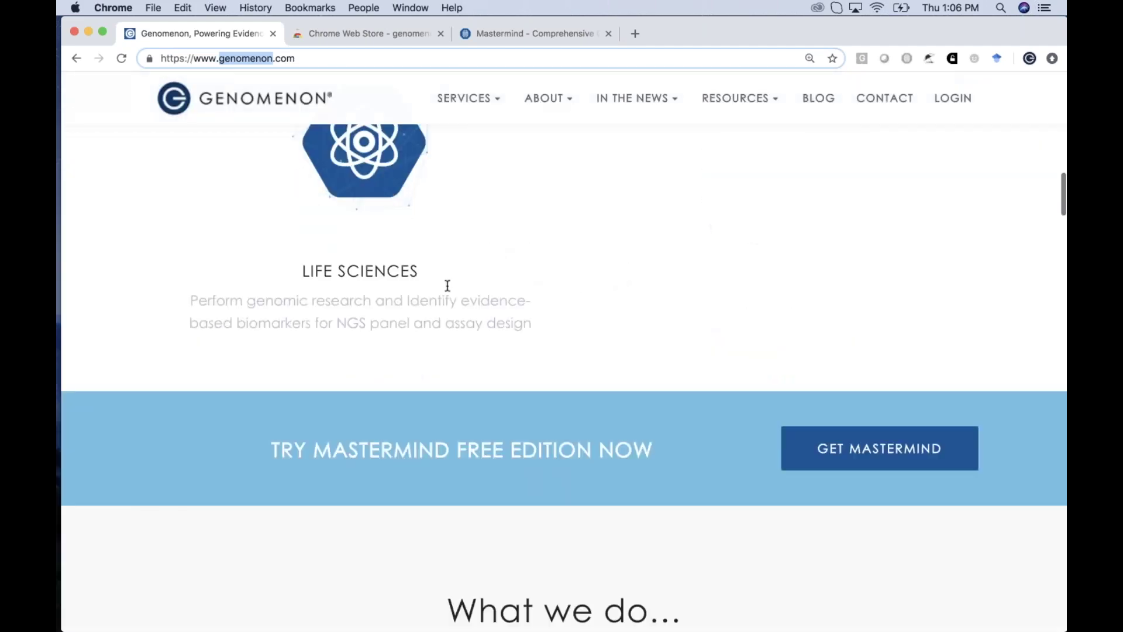
pyautogui.scroll(-15, 447, 285)
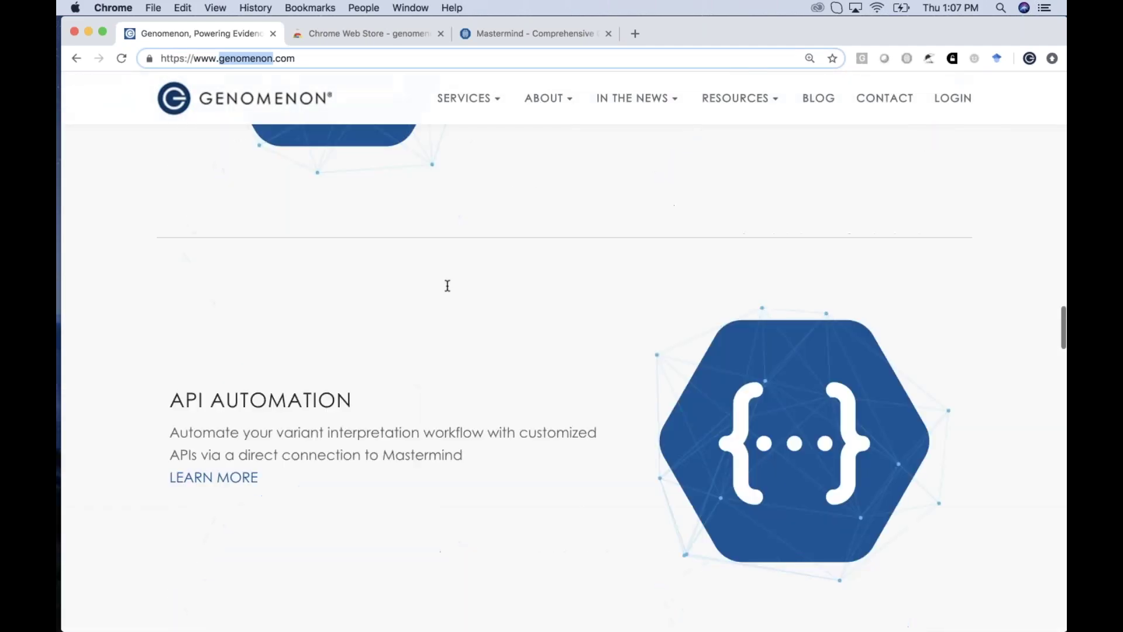
pyautogui.scroll(-15, 448, 285)
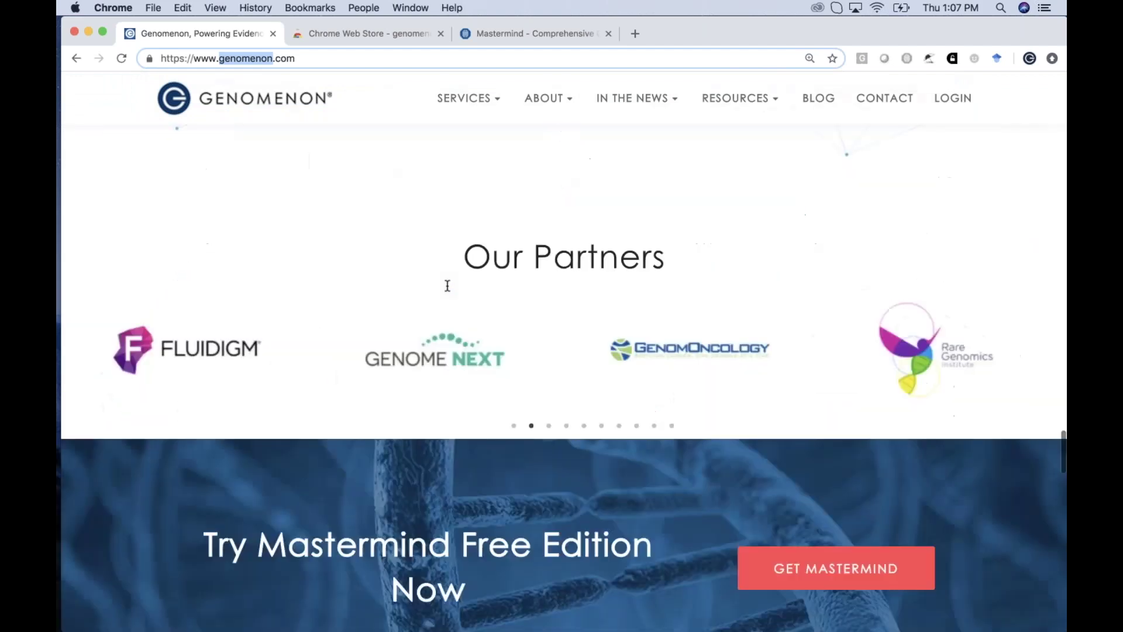
pyautogui.scroll(-3, 447, 286)
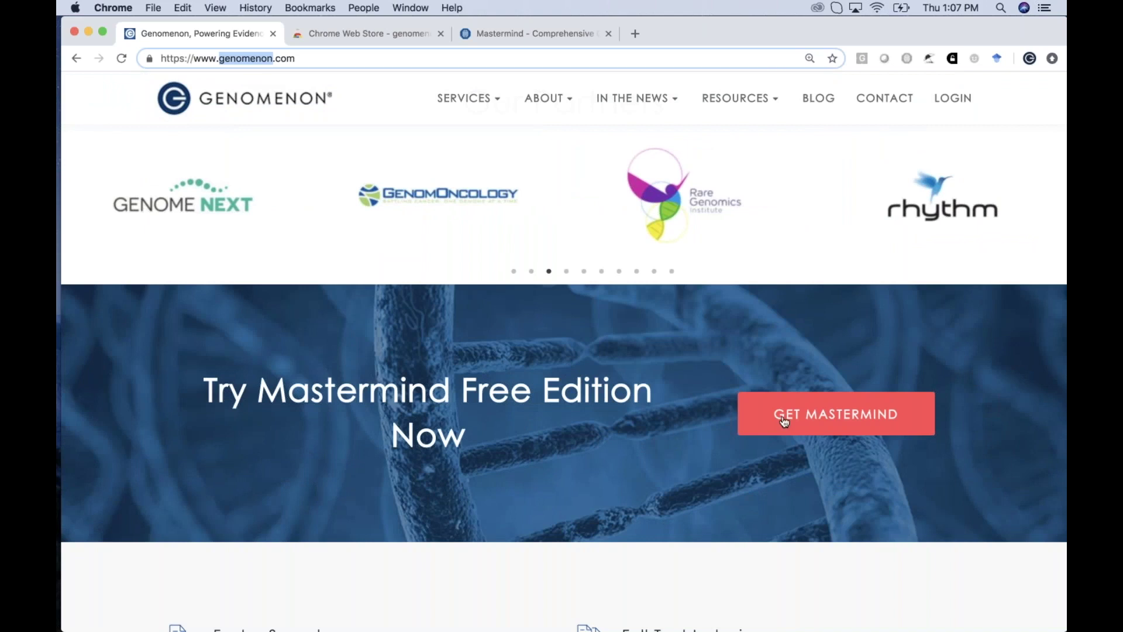
# Step: Open the Mastermind sign-up form from the Genomenon site in the other browser window, review its fields, and close that window
pyautogui.click(410, 7)
pyautogui.click(448, 219)
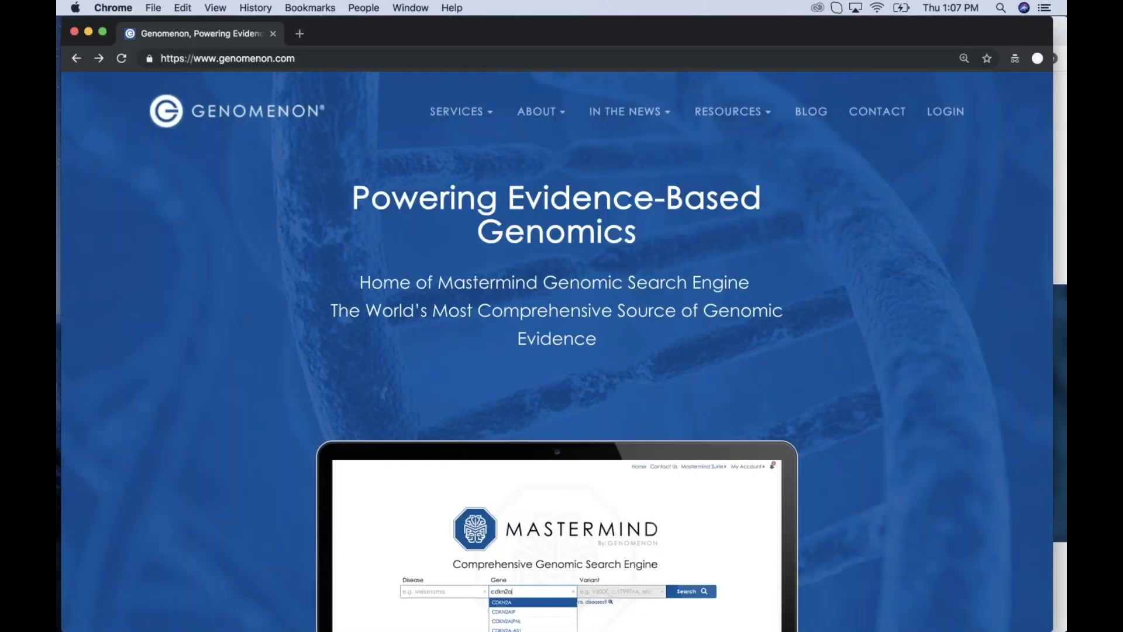
pyautogui.scroll(-20, 557, 351)
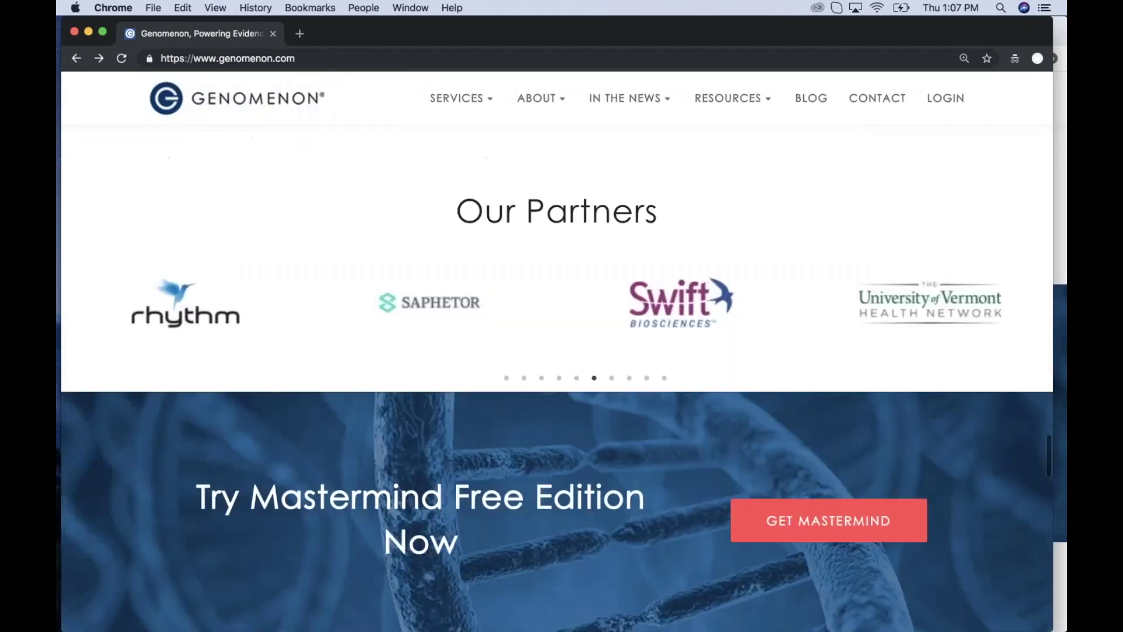
pyautogui.scroll(-8, 378, 194)
pyautogui.scroll(5, 378, 194)
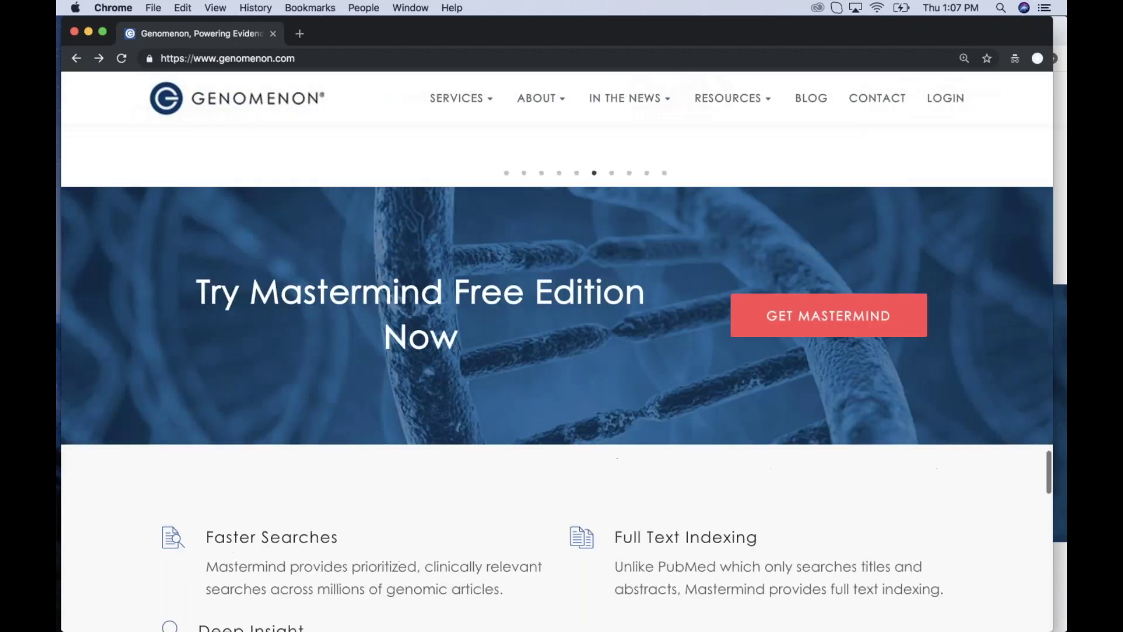
pyautogui.click(828, 315)
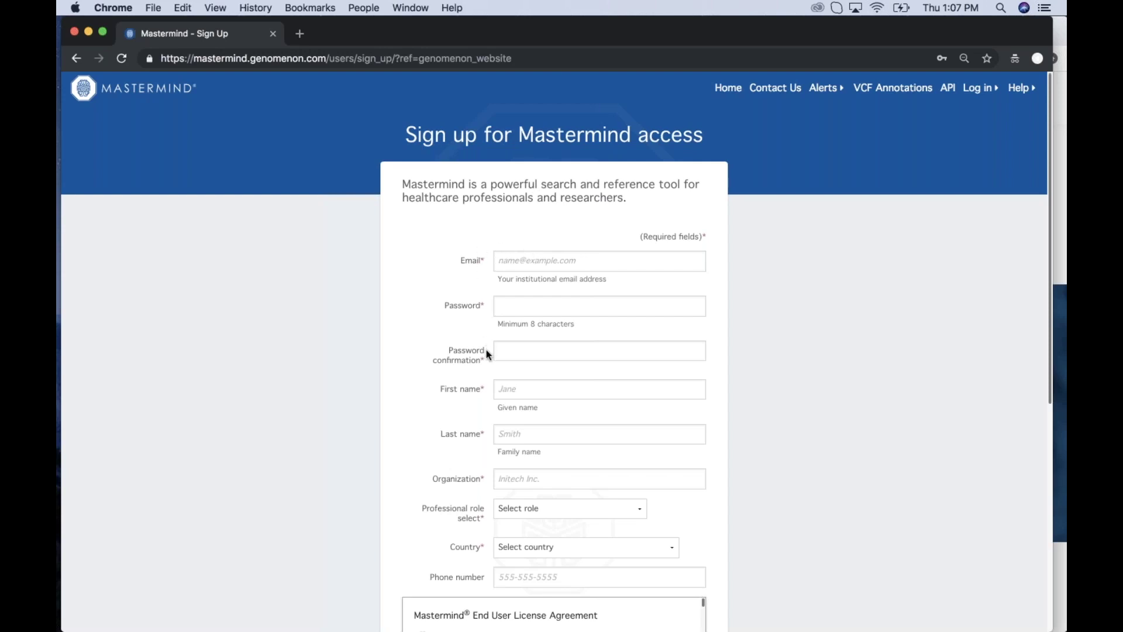
pyautogui.scroll(-10, 484, 367)
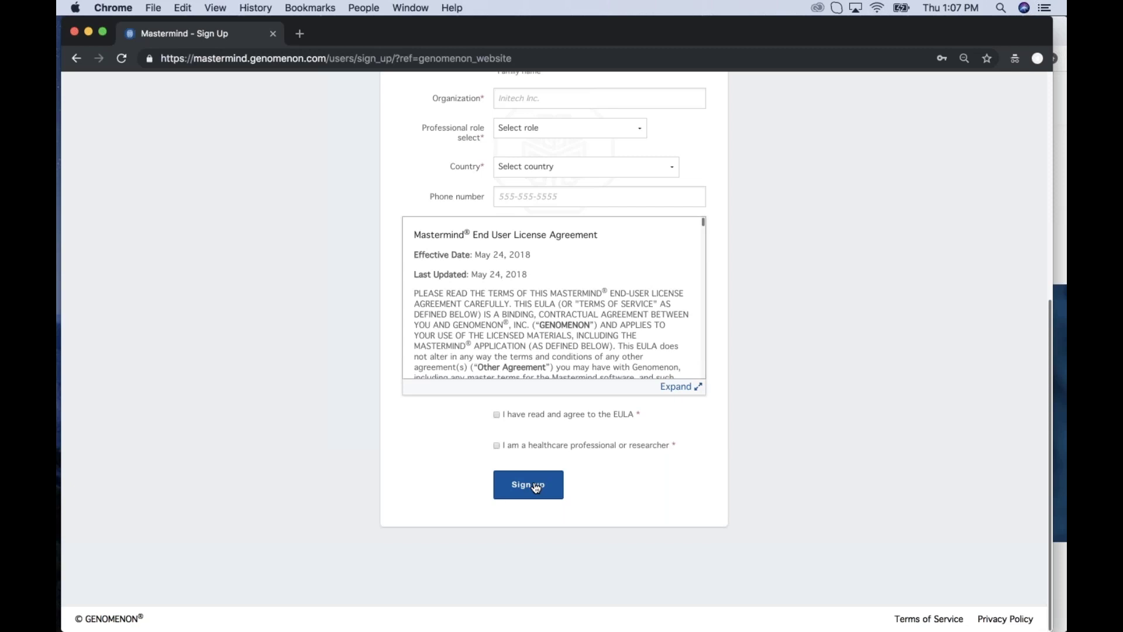
pyautogui.click(75, 32)
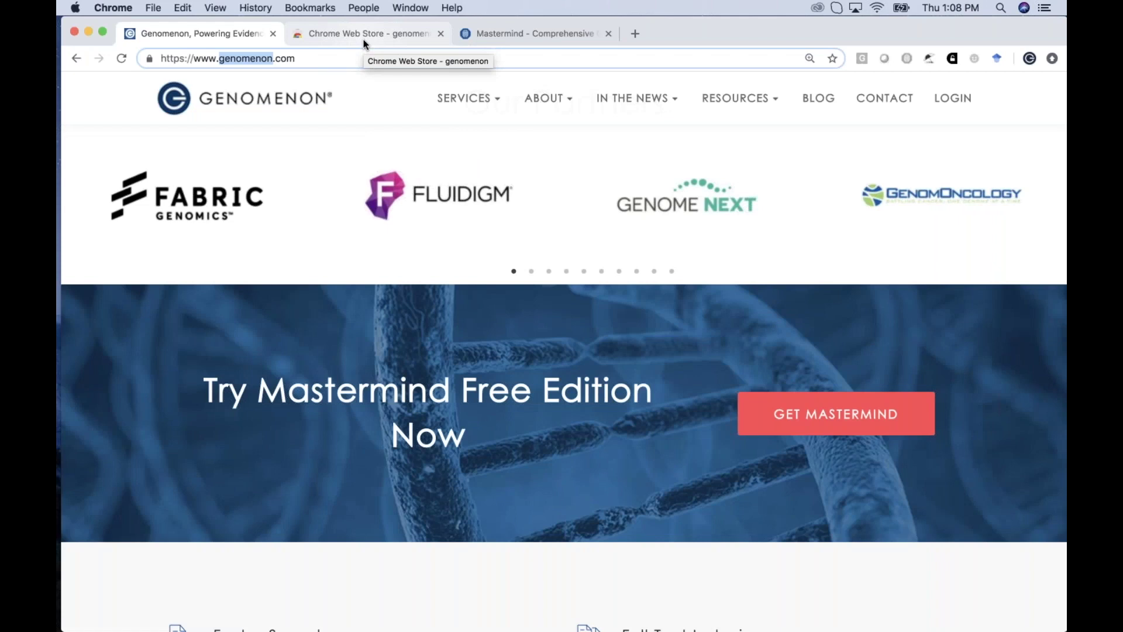
# Step: View the Mastermind Extension listing in the Chrome Web Store and the list of services on the Genomenon homepage
pyautogui.click(364, 35)
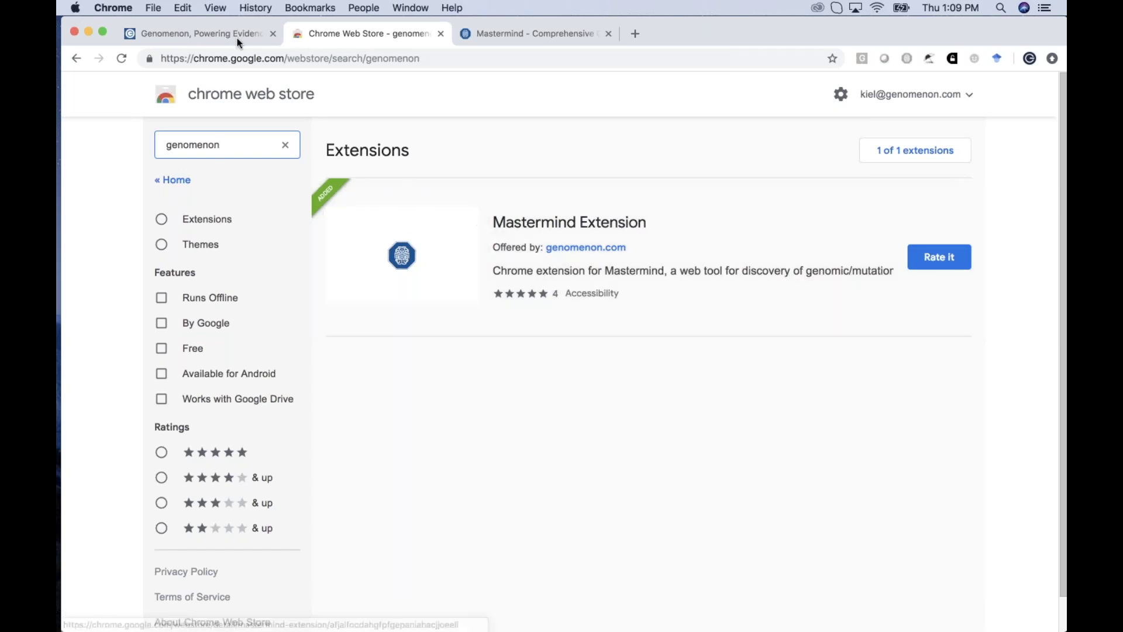
pyautogui.click(216, 34)
pyautogui.scroll(15, 378, 174)
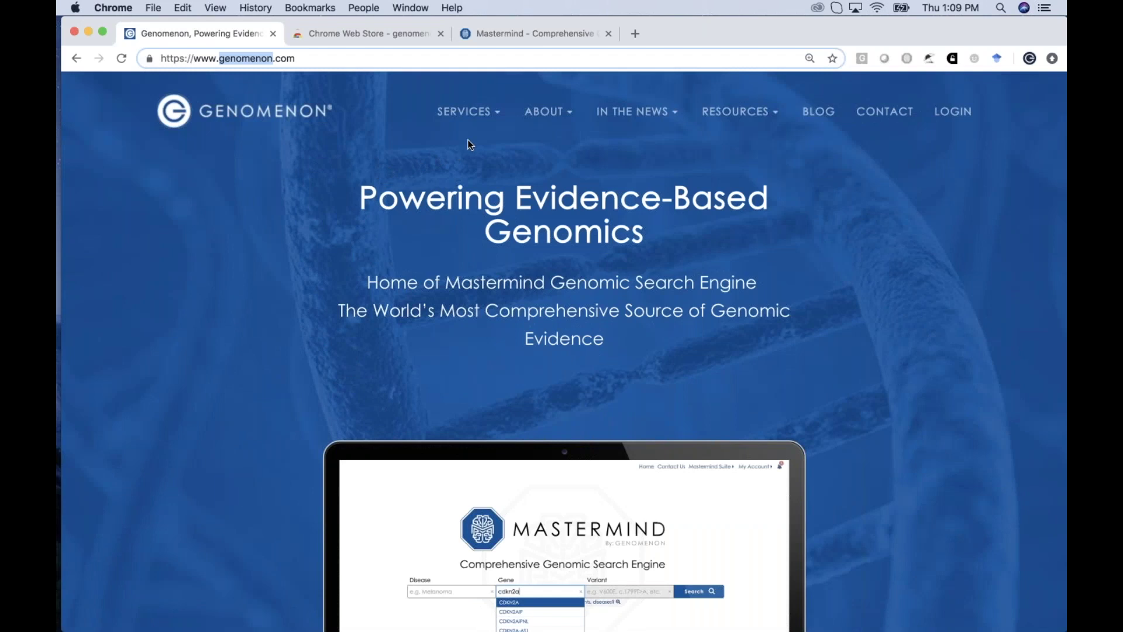
pyautogui.moveTo(476, 115)
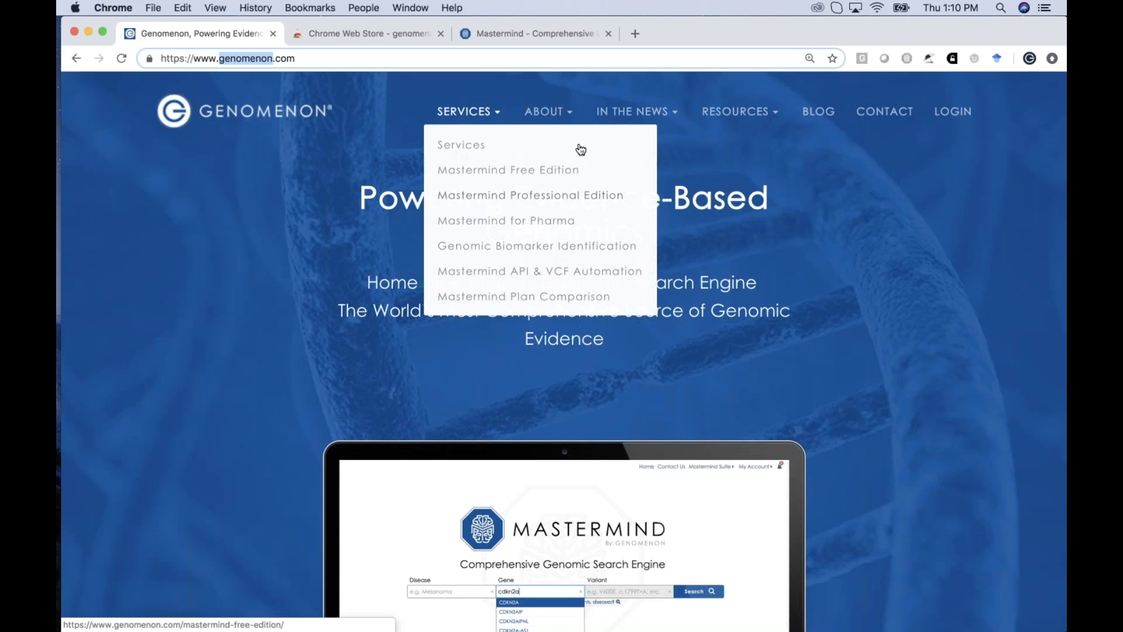
# Step: Switch to the Mastermind search page and close the Chrome Web Store and Genomenon homepage tabs
pyautogui.click(530, 32)
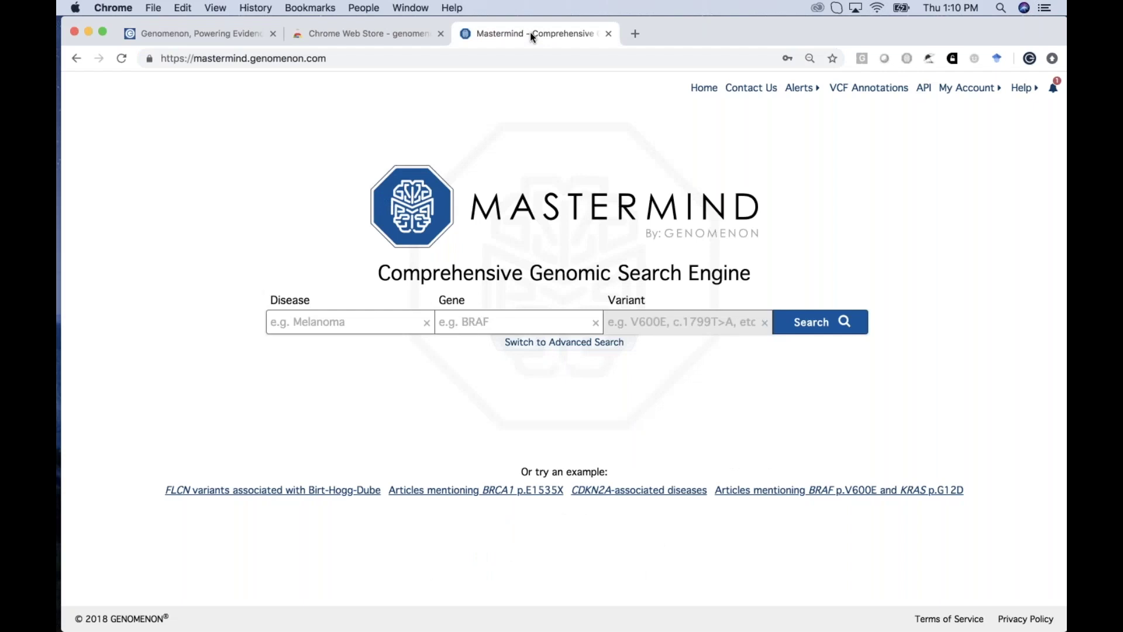
pyautogui.click(441, 33)
pyautogui.click(272, 33)
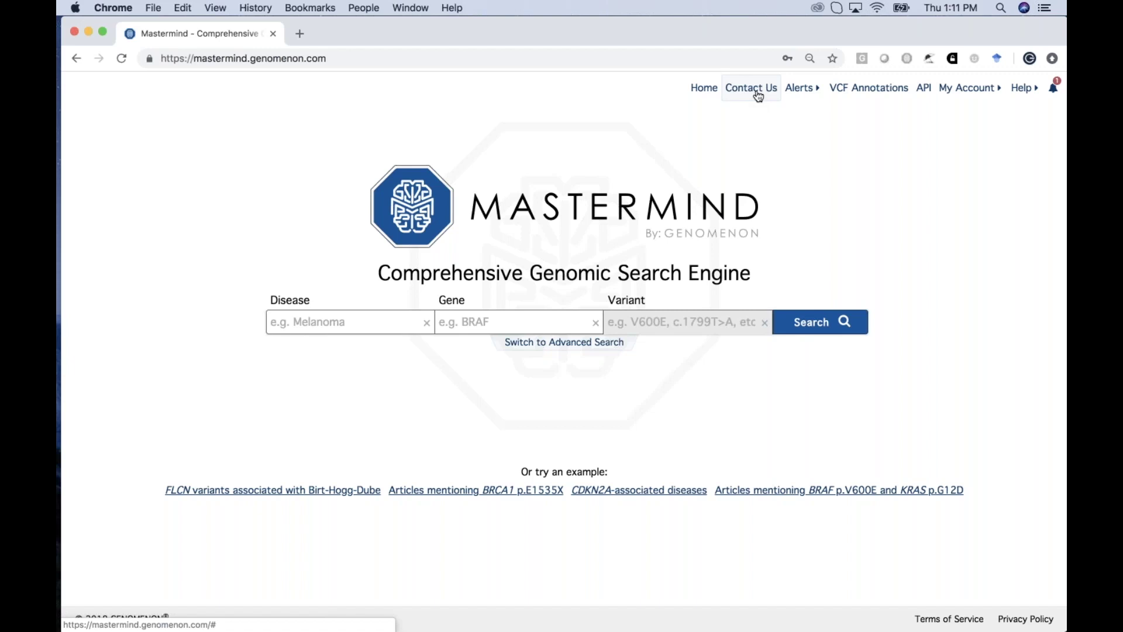
# Step: Check the alerts and account options, and dismiss the notification about disease search in the Free Edition
pyautogui.click(808, 89)
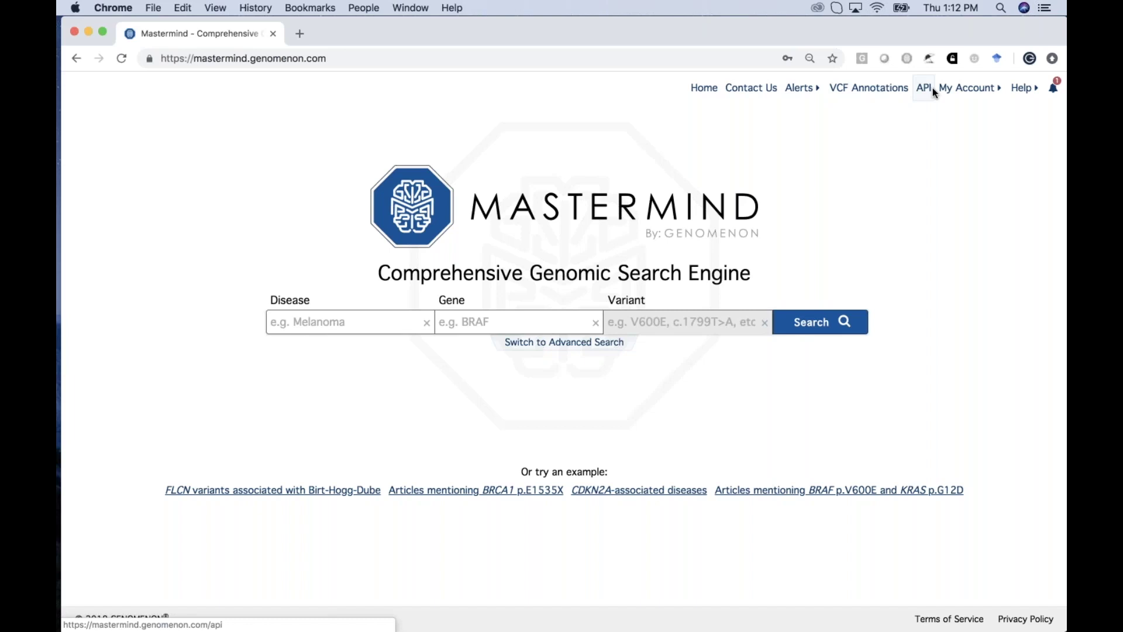
pyautogui.click(976, 90)
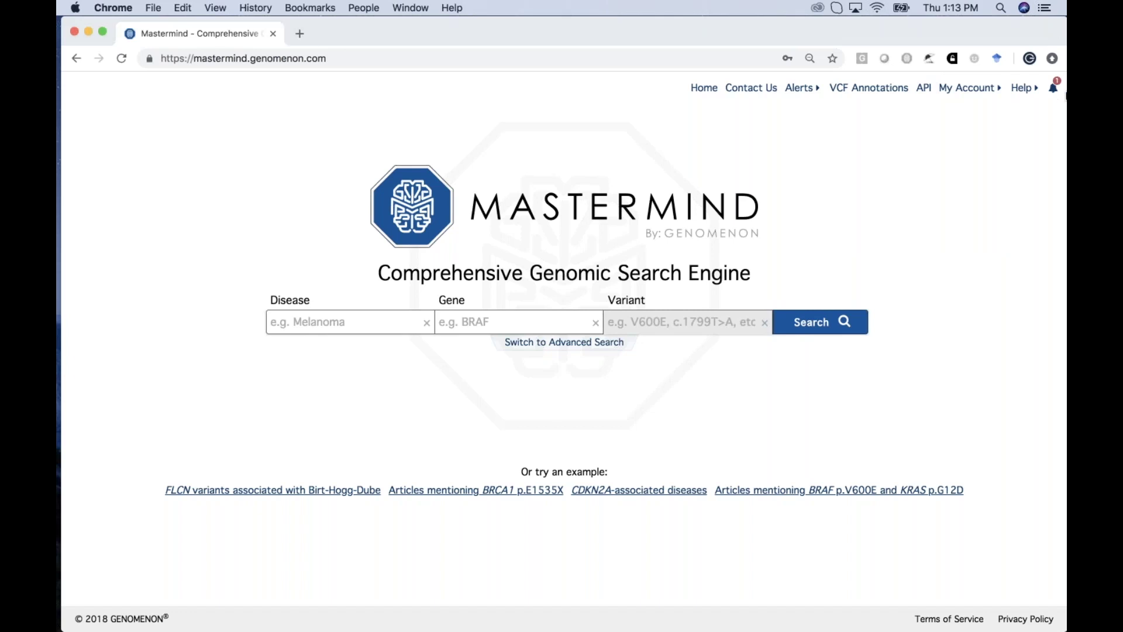
pyautogui.click(1054, 89)
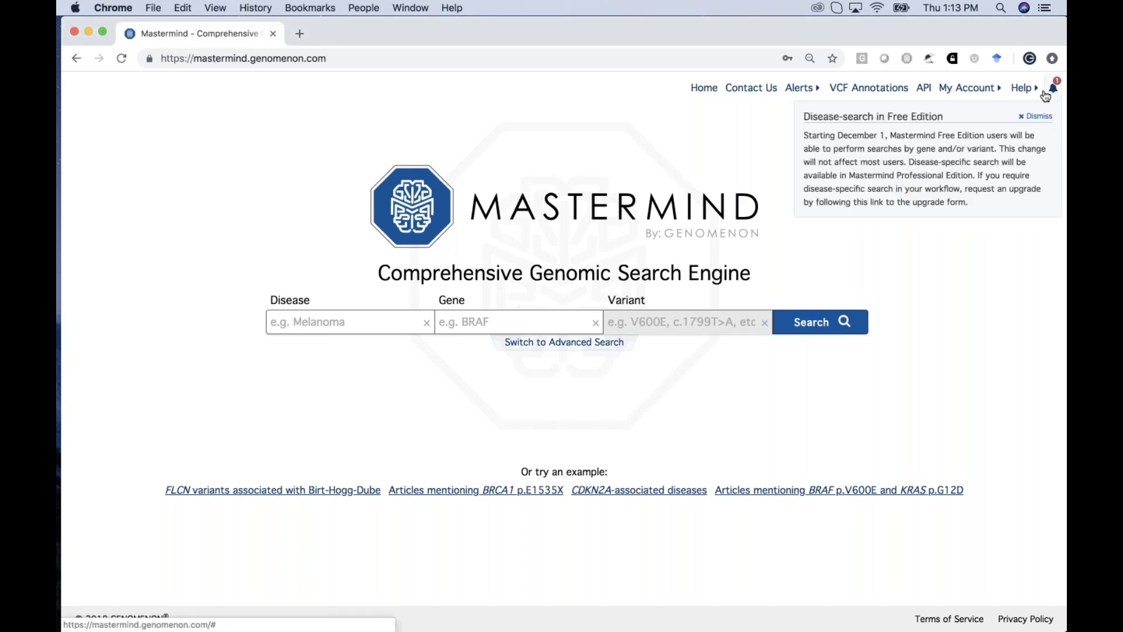
pyautogui.click(1025, 120)
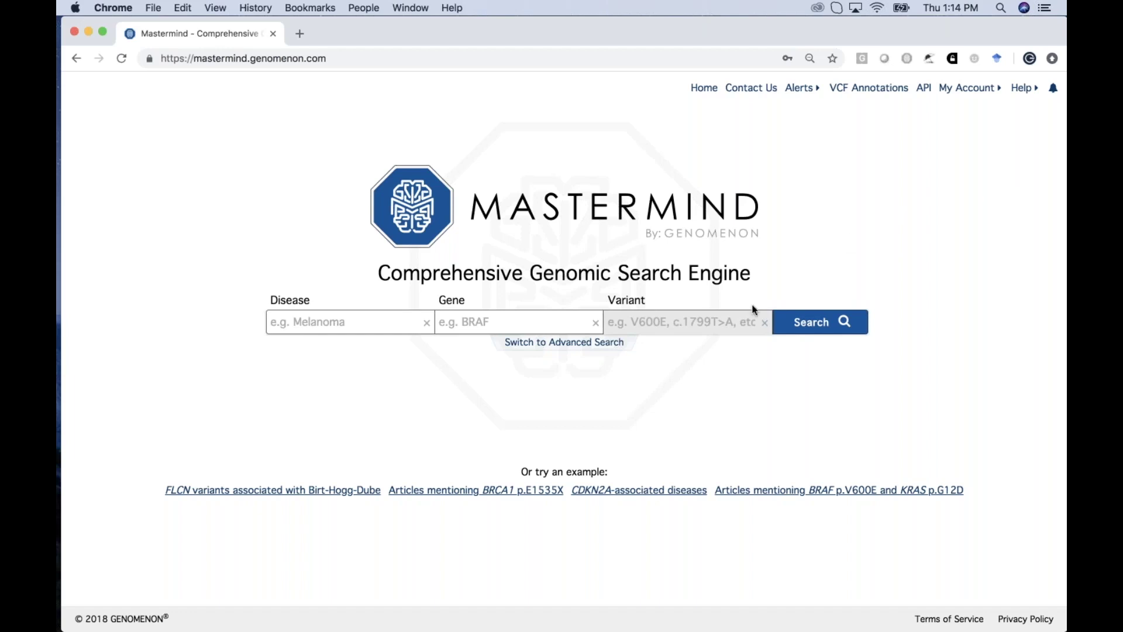
# Step: Search Mastermind for the disease "Leukemia, Myeloid" with the gene left blank
pyautogui.click(372, 319)
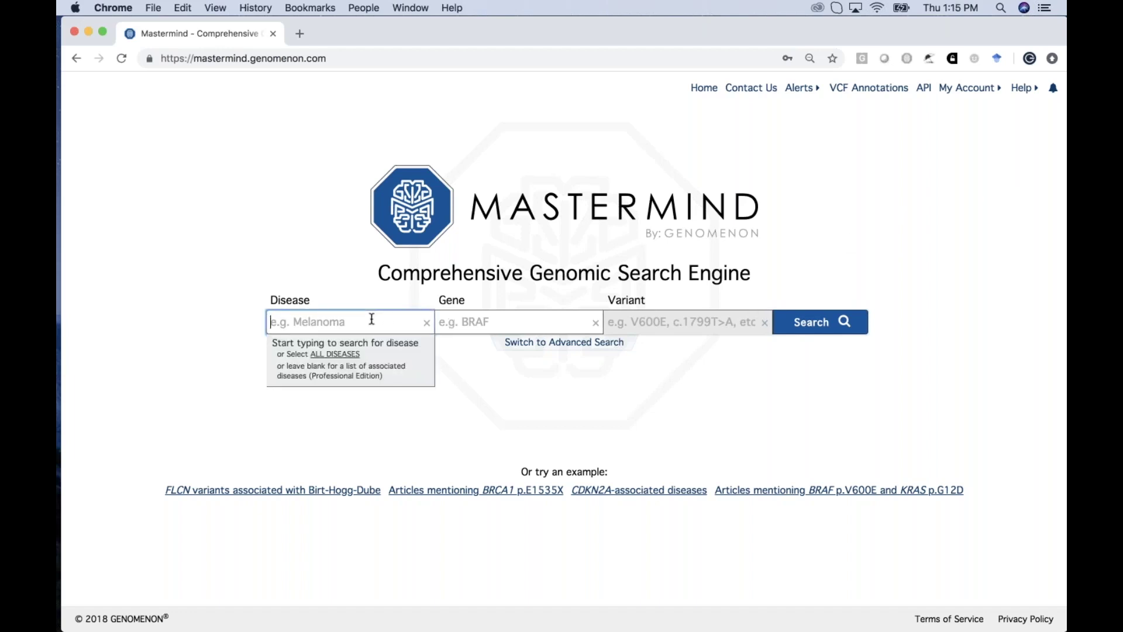
pyautogui.write('myeloid')
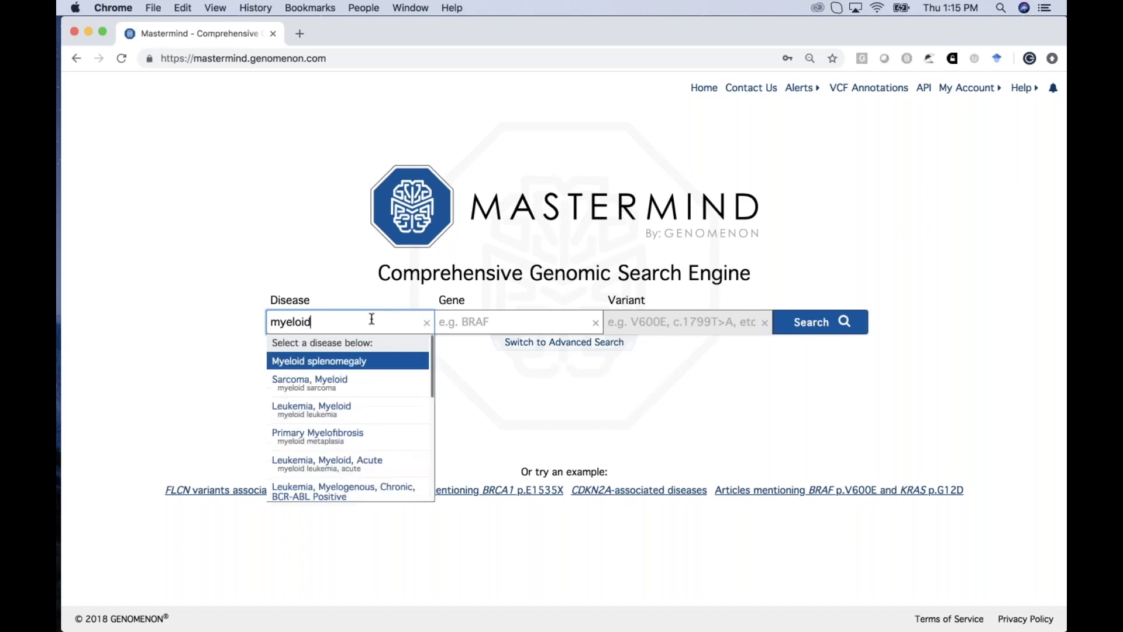
pyautogui.write(' le')
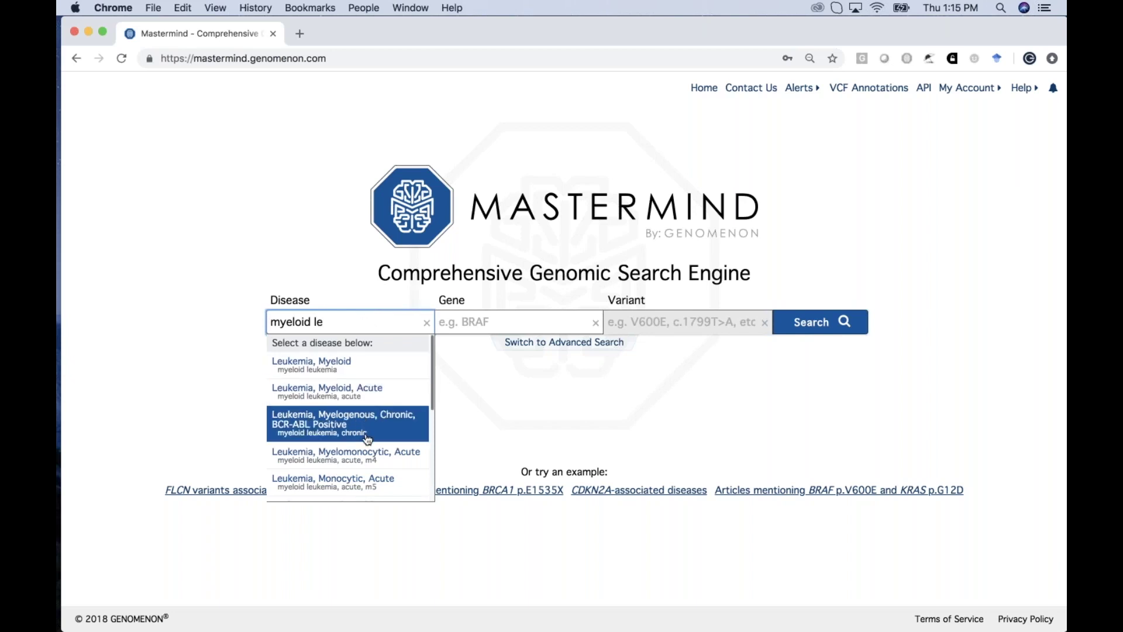
pyautogui.scroll(-5, 372, 481)
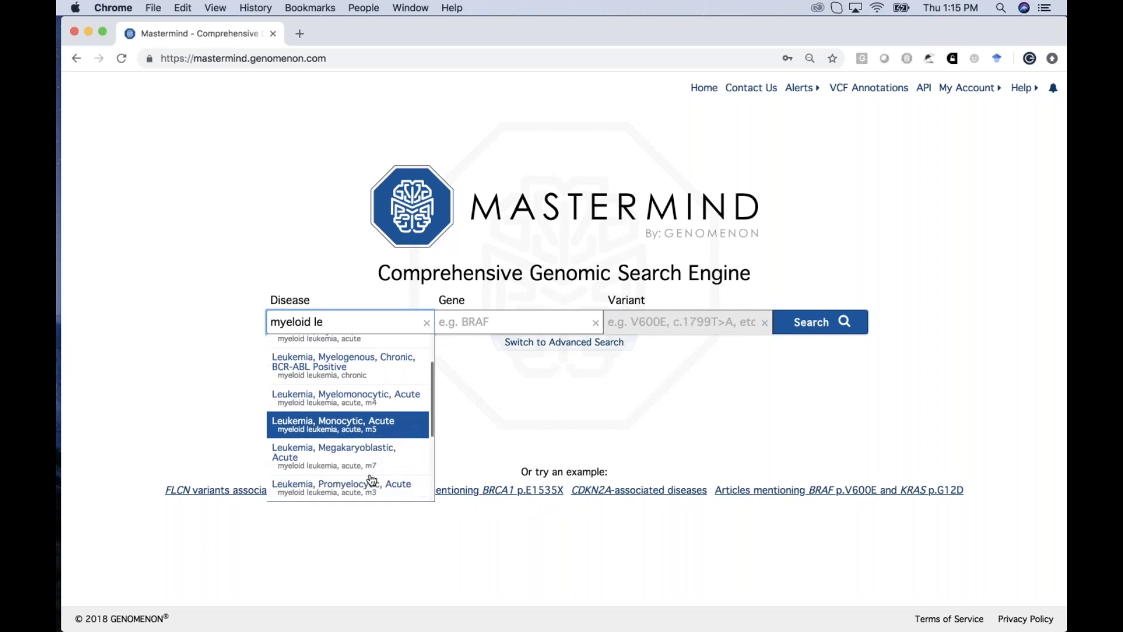
pyautogui.scroll(5, 372, 481)
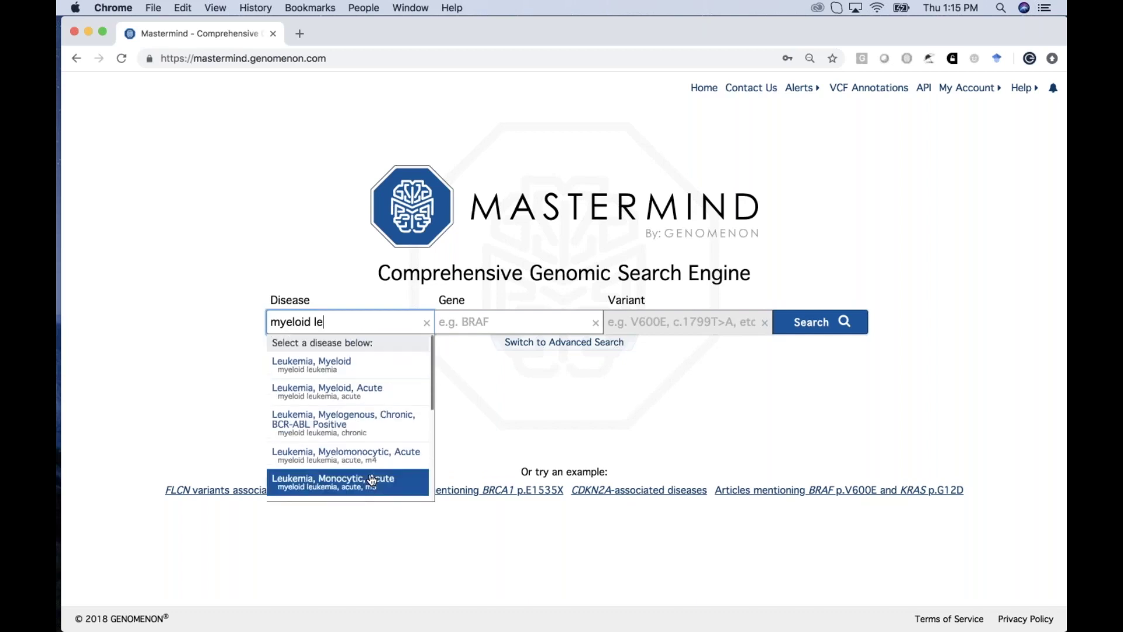
pyautogui.click(364, 365)
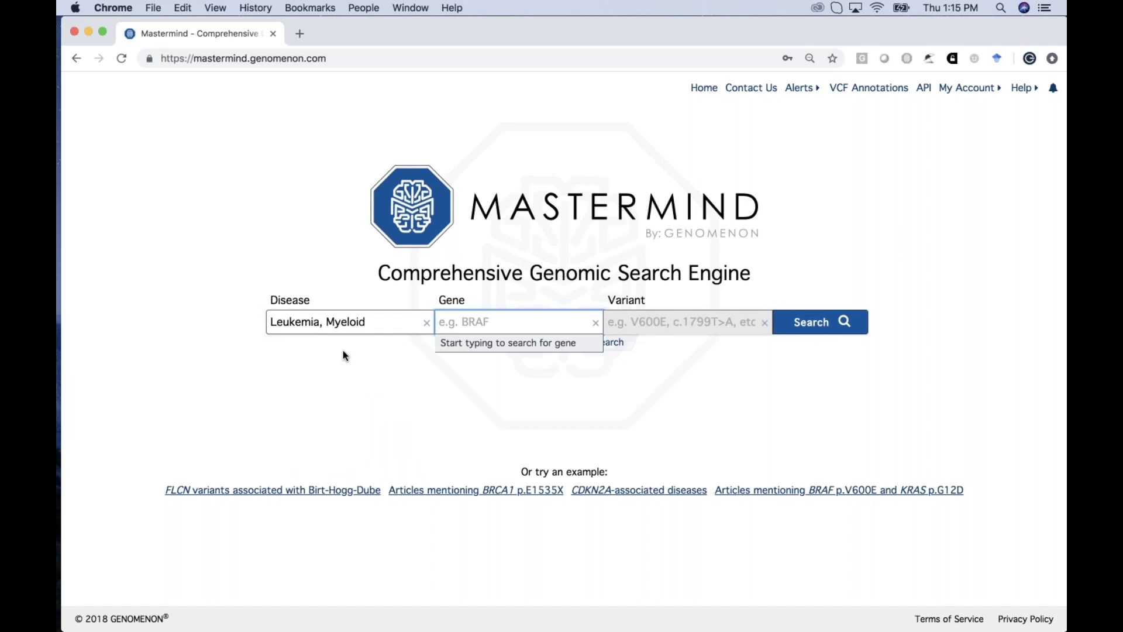
pyautogui.click(809, 326)
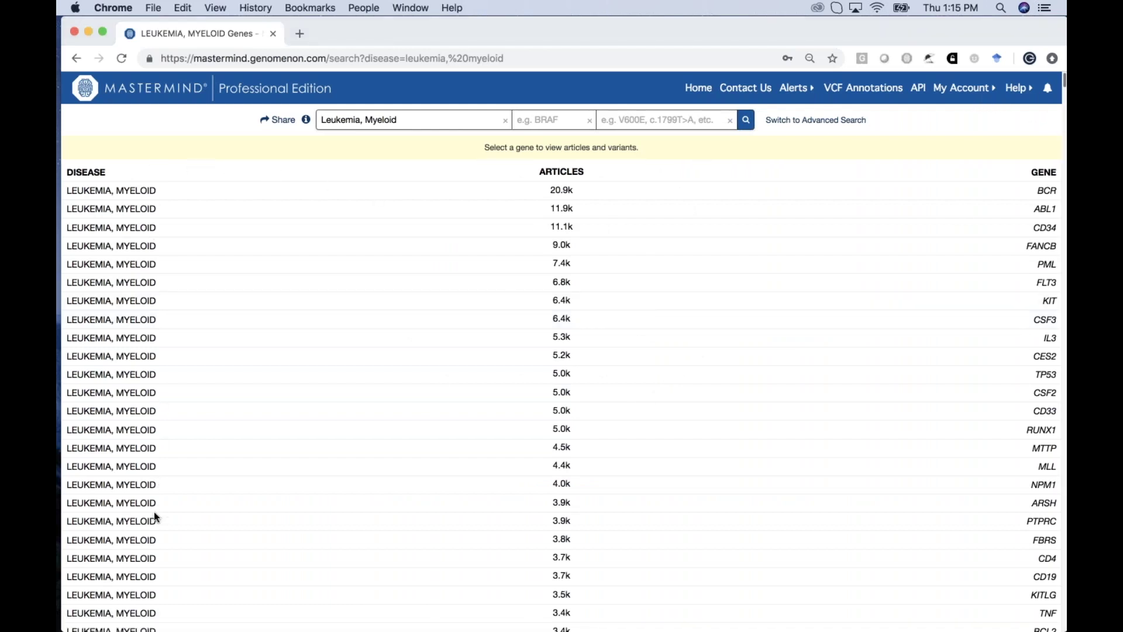
# Step: Examine the genes associated with myeloid leukemia and their article counts throughout the results list
pyautogui.scroll(-3, 156, 517)
pyautogui.scroll(3, 156, 516)
pyautogui.scroll(-2, 712, 462)
pyautogui.scroll(-20, 711, 462)
pyautogui.scroll(-20, 711, 462)
pyautogui.scroll(-10, 711, 462)
pyautogui.scroll(15, 711, 462)
pyautogui.scroll(20, 711, 459)
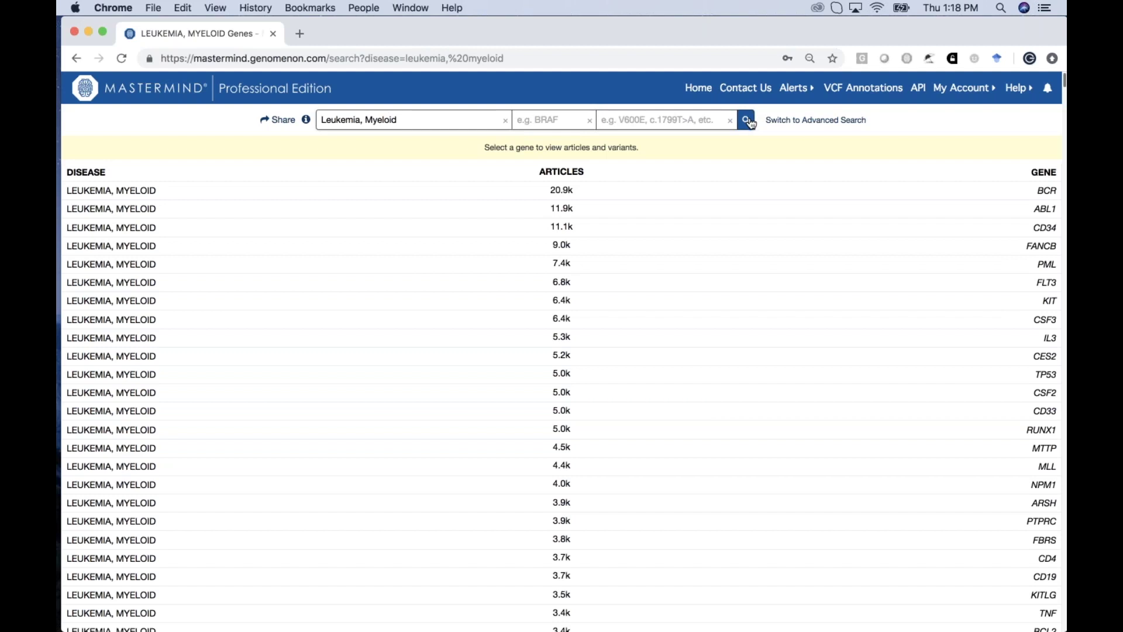
# Step: Return to the Mastermind home page and reload it to clear the previous disease search
pyautogui.click(179, 91)
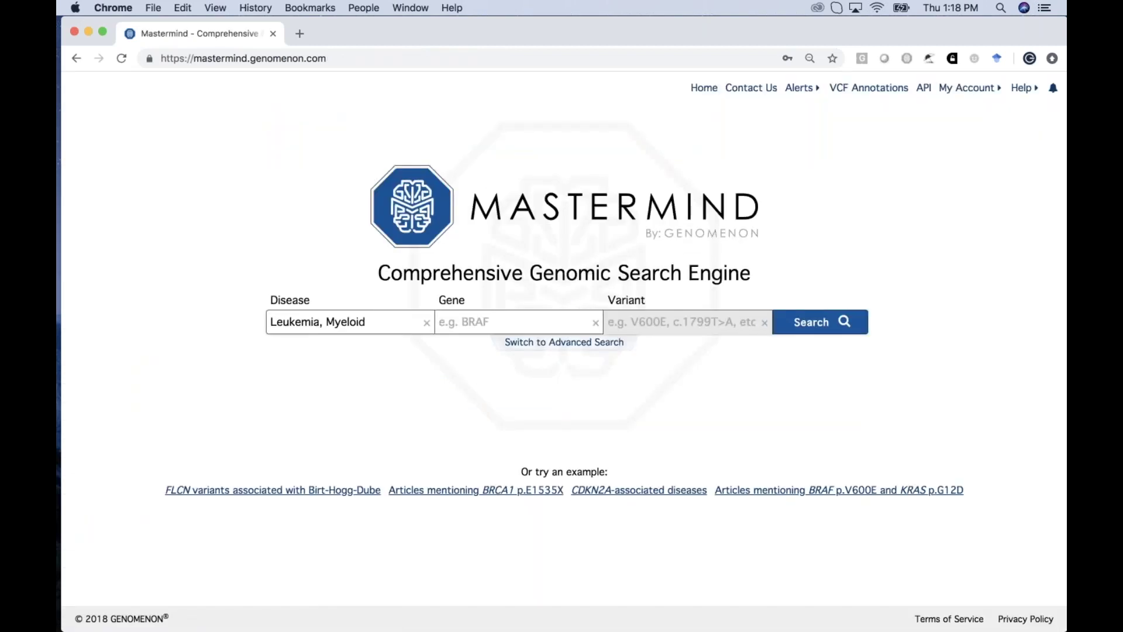
pyautogui.click(122, 57)
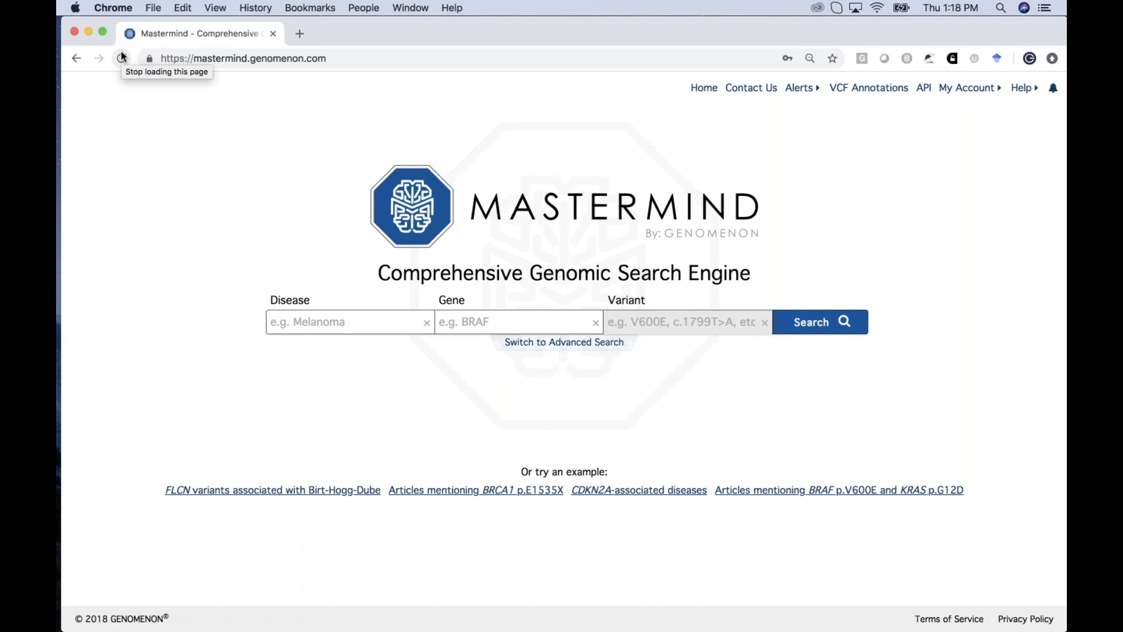
pyautogui.click(122, 57)
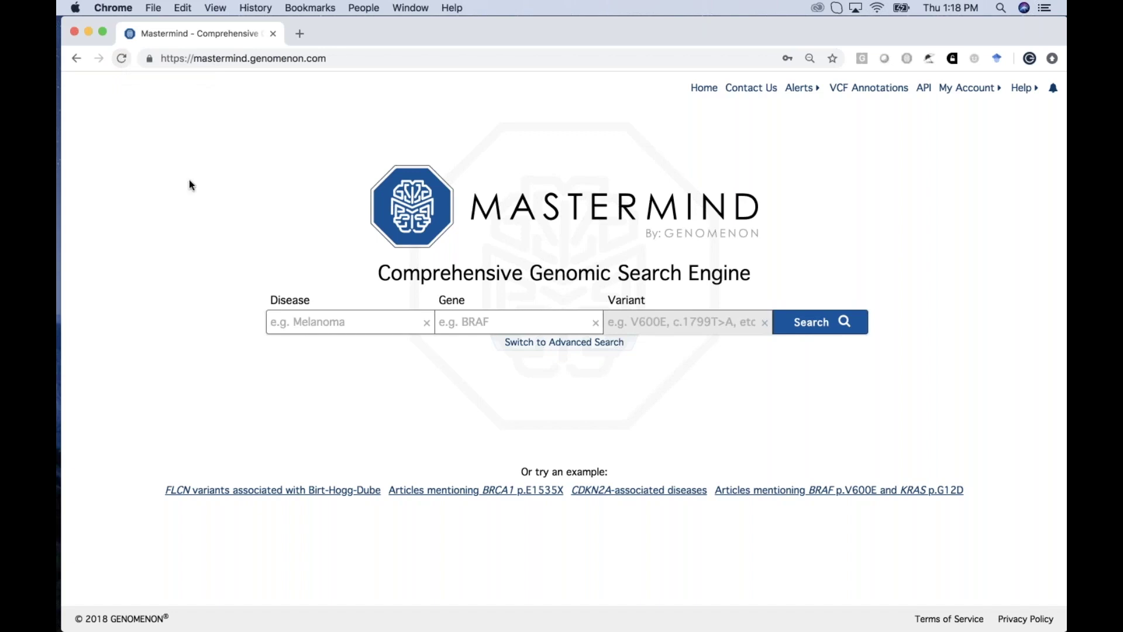
# Step: Look up "hereditary hemor" as the disease and choose "Telangiectasia, Hereditary Hemorrhagic"
pyautogui.click(290, 329)
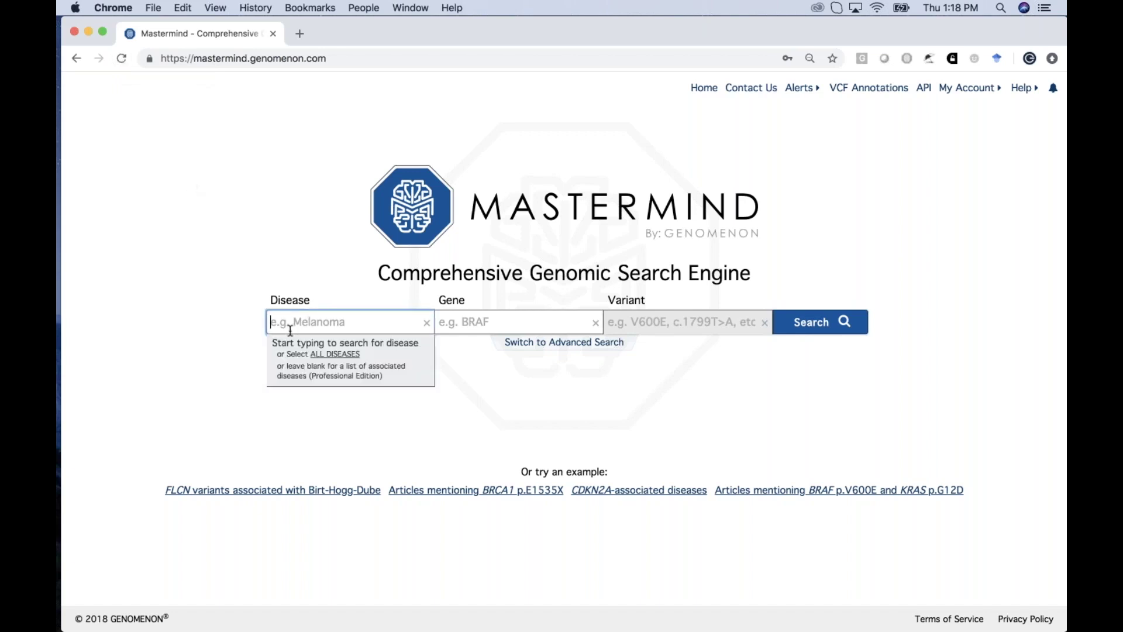
pyautogui.write('hereditary hemor')
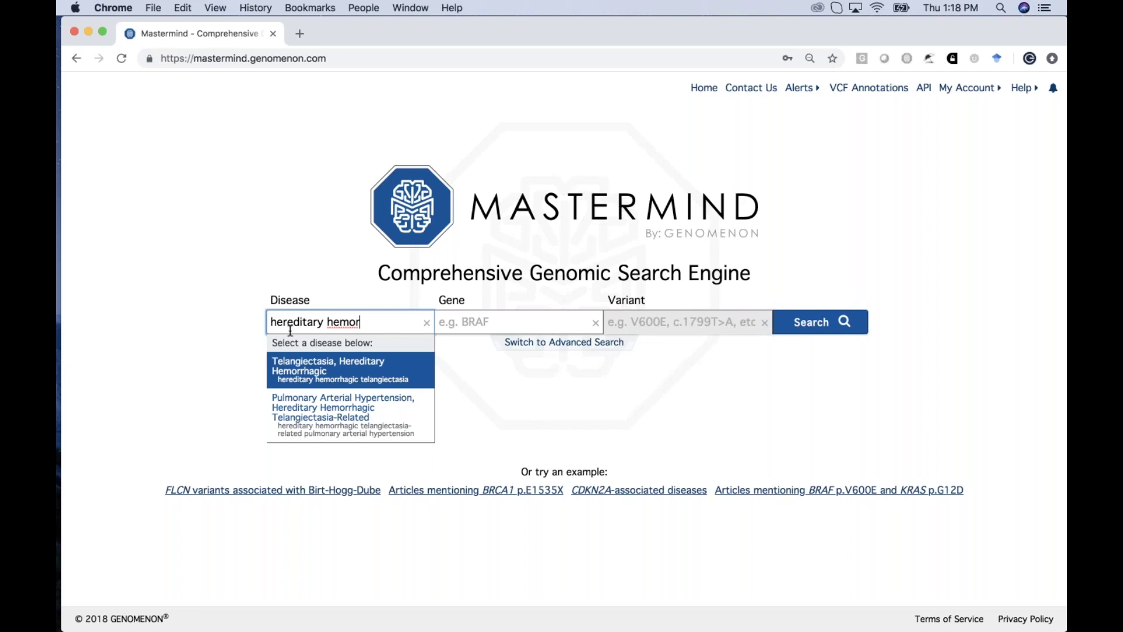
pyautogui.click(326, 379)
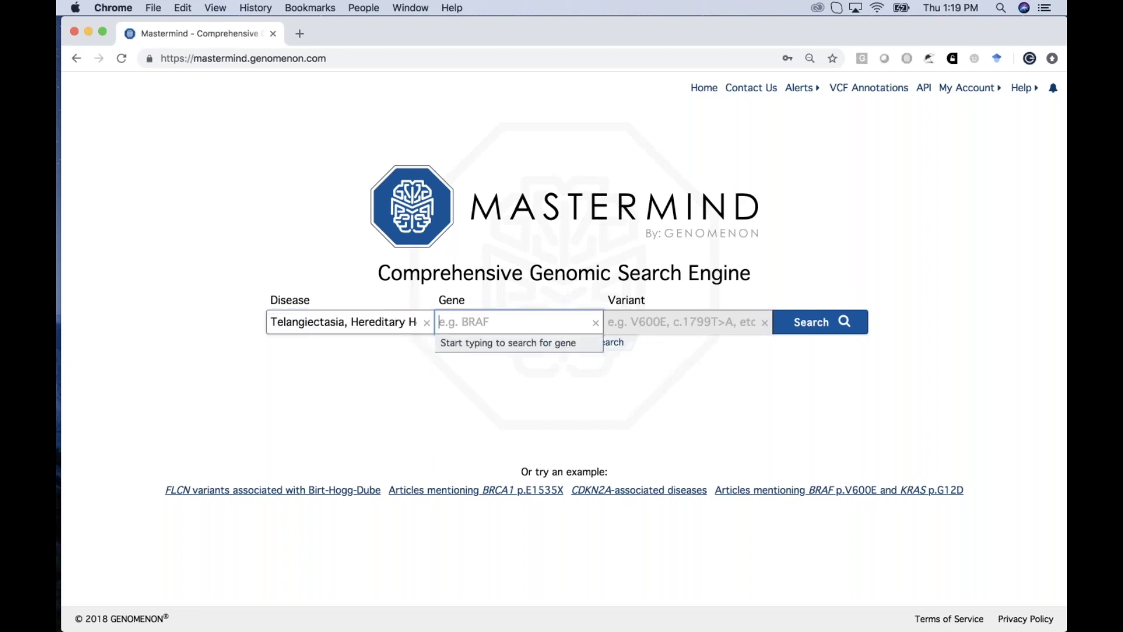
# Step: Search for the hereditary hemorrhagic telangiectasia genes and open the ACVRL1 results to review its variants and their article matches
pyautogui.click(842, 323)
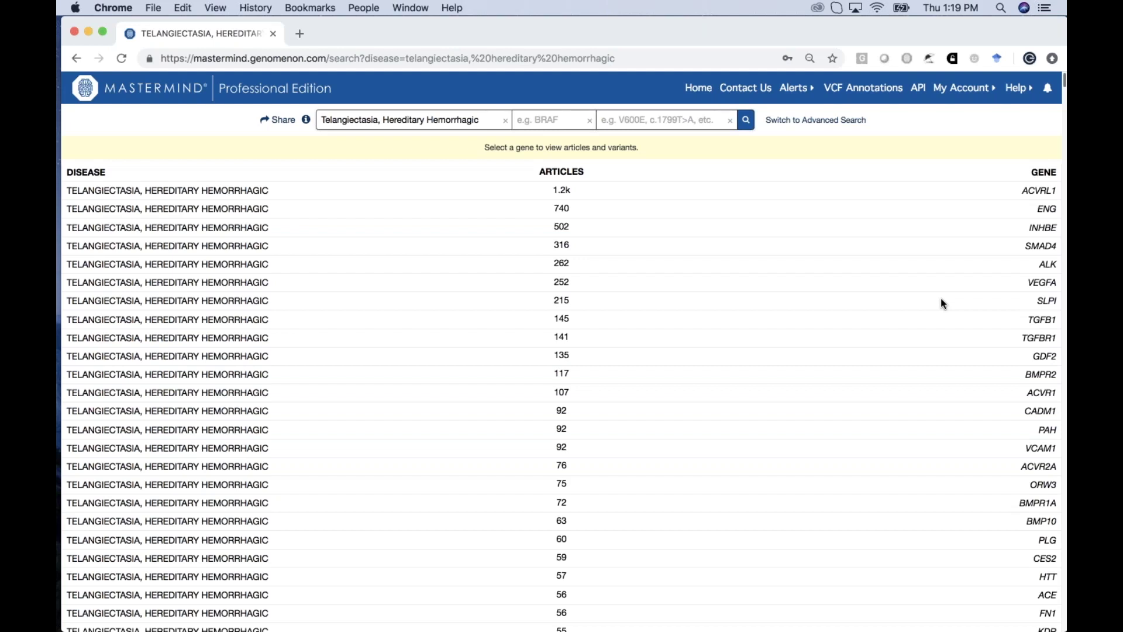
pyautogui.click(1038, 192)
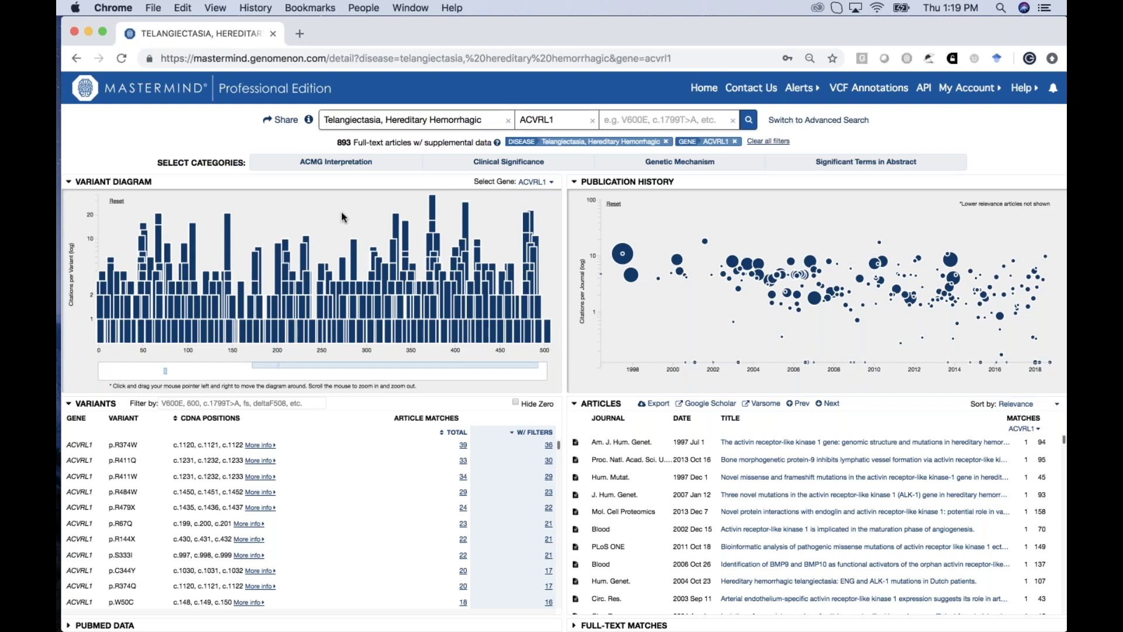
pyautogui.scroll(-10, 304, 505)
pyautogui.scroll(10, 304, 505)
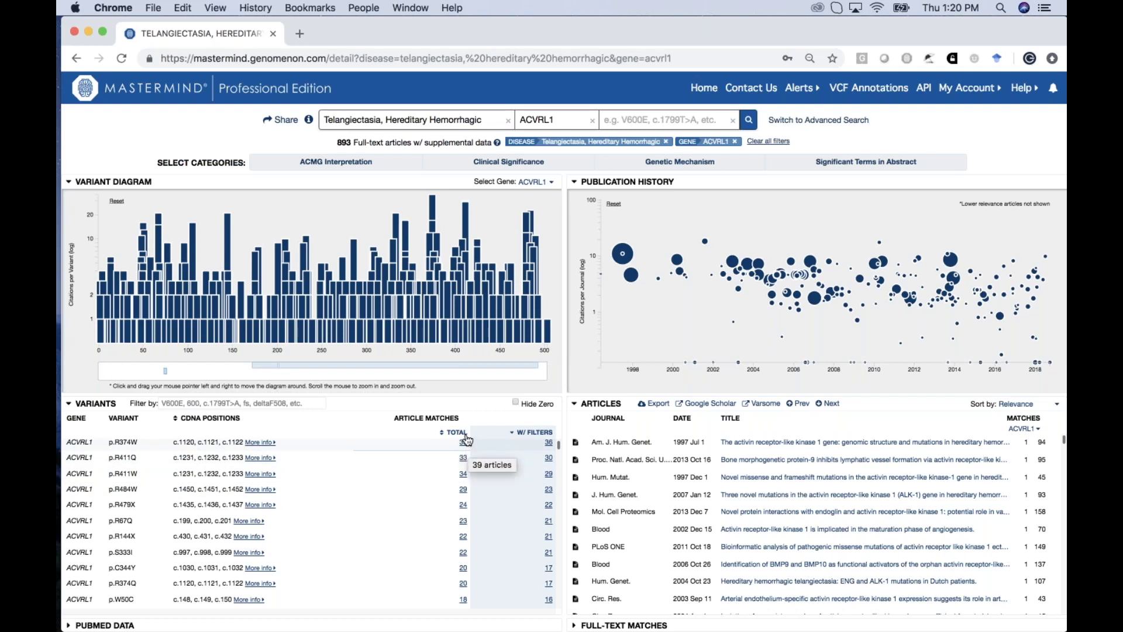
pyautogui.scroll(1, 440, 461)
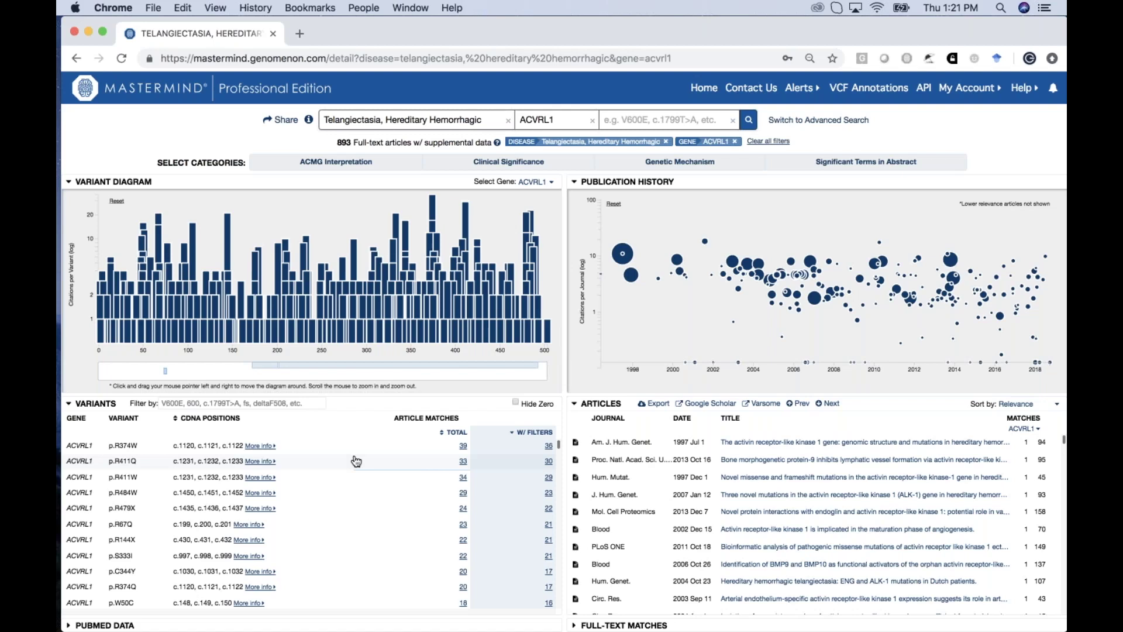
# Step: Return to the Mastermind home page, reload it, and search for the gene EGFR with disease and variant left blank
pyautogui.click(178, 95)
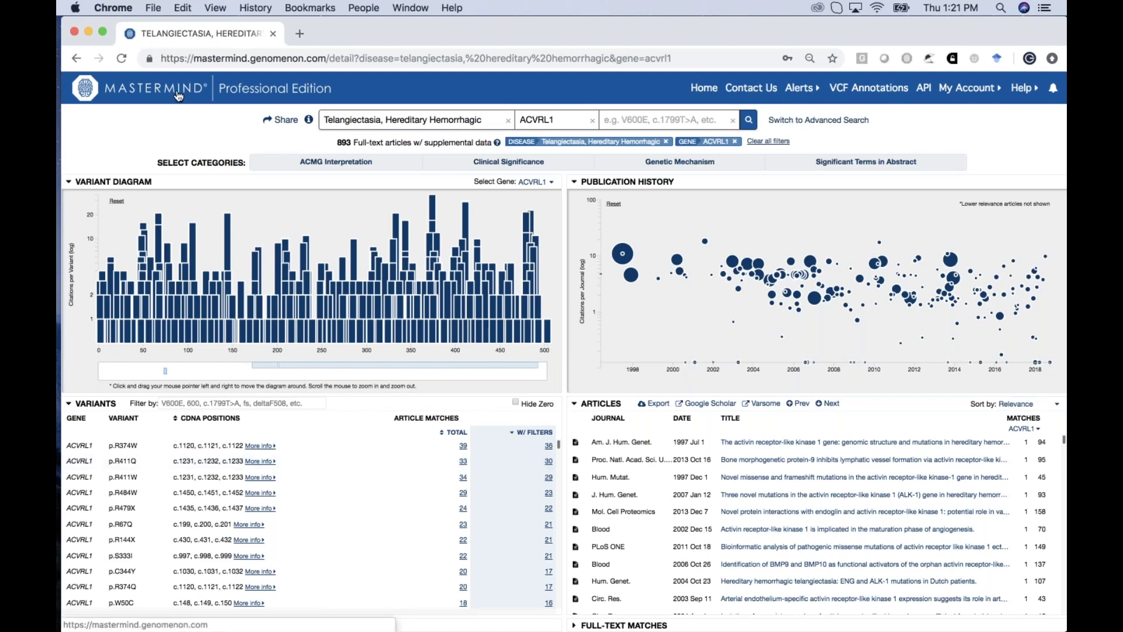
pyautogui.click(122, 59)
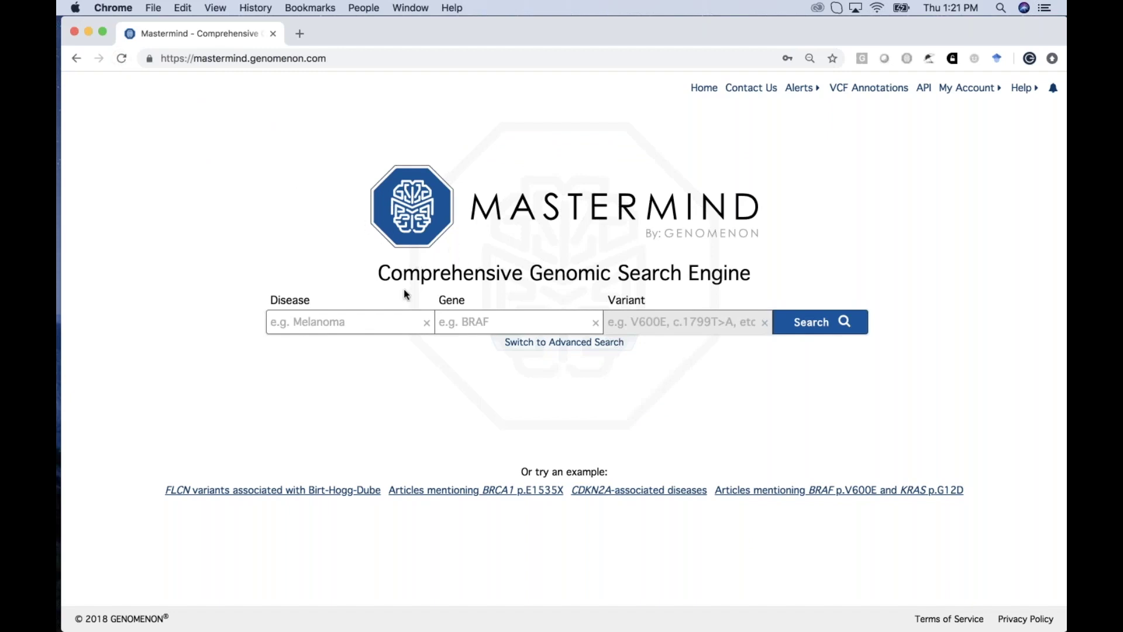
pyautogui.click(450, 323)
pyautogui.write('EGF')
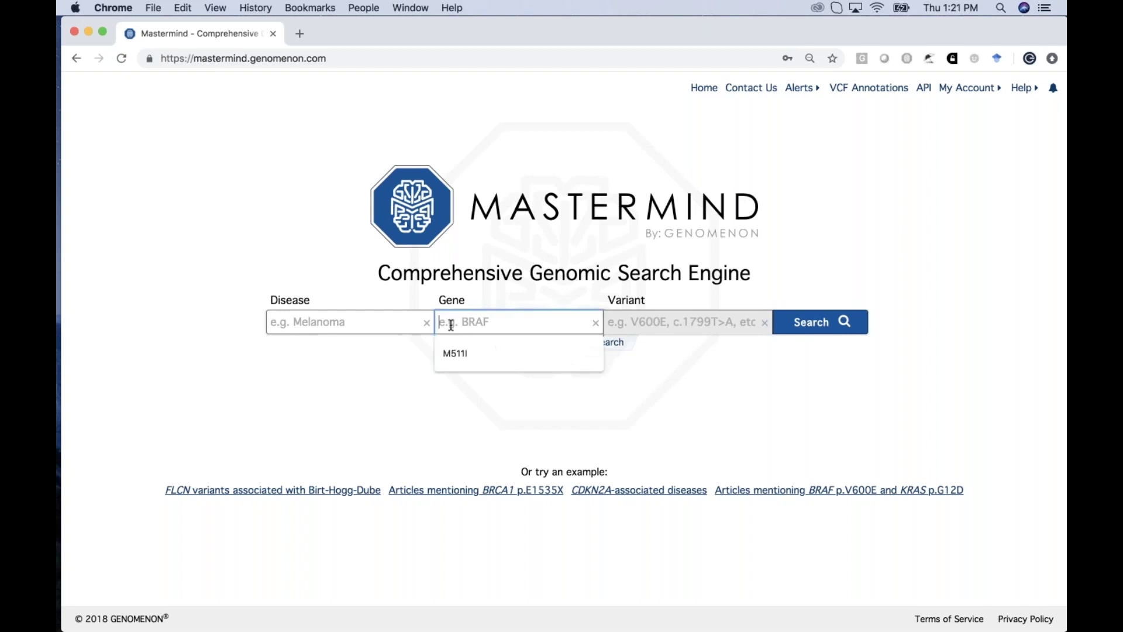
pyautogui.write('R')
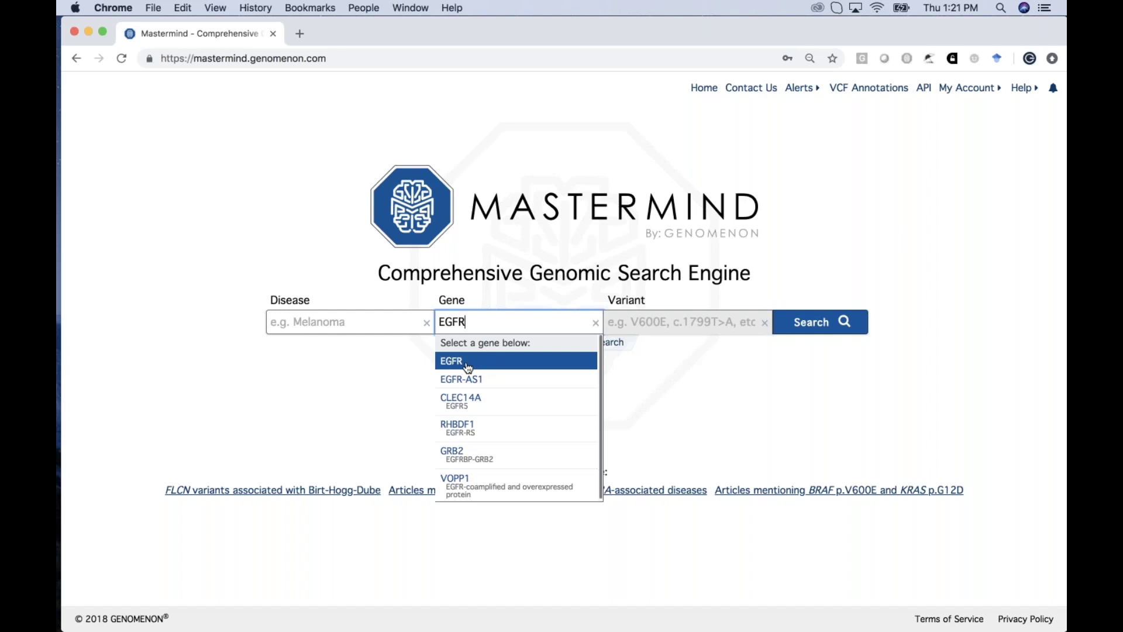
pyautogui.press('Return')
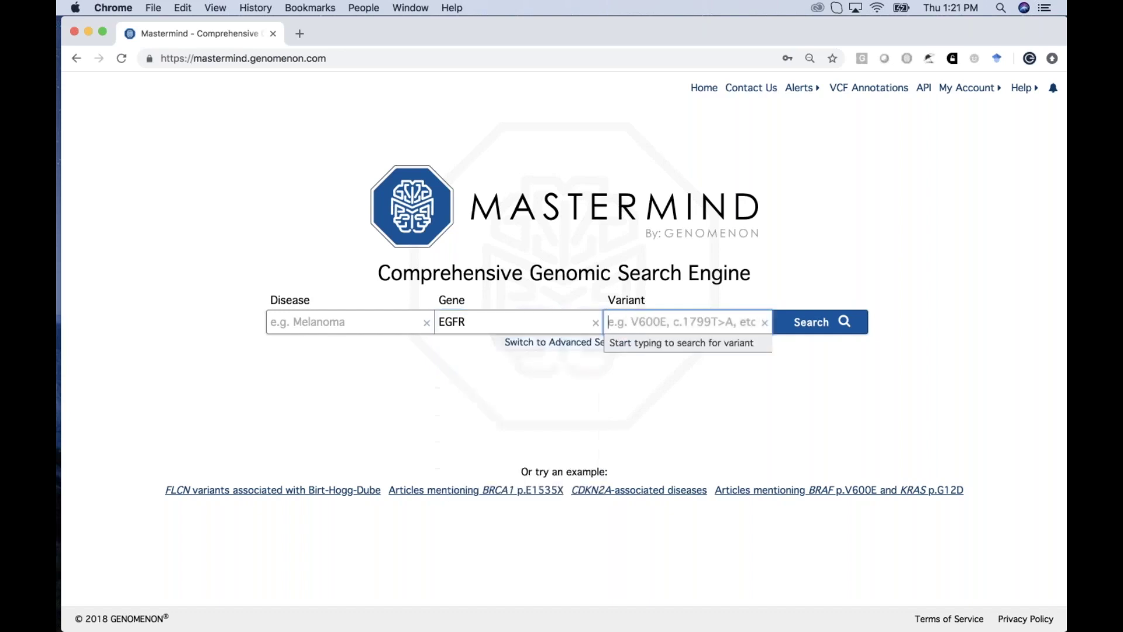
pyautogui.click(805, 322)
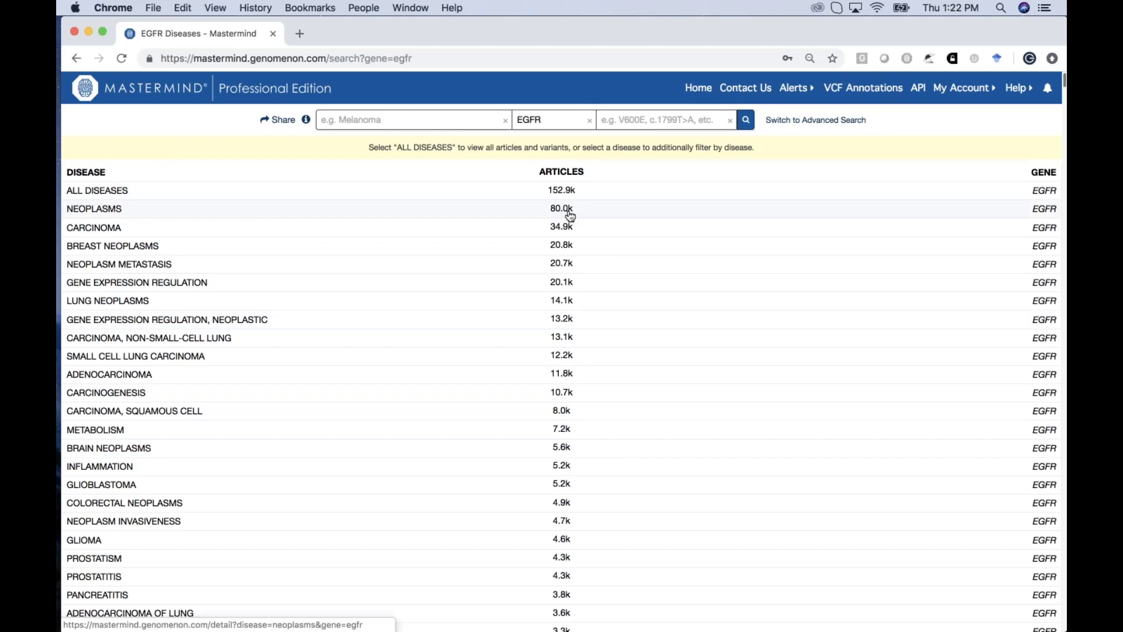
# Step: Examine the diseases associated with EGFR and their article counts throughout the results list
pyautogui.moveTo(570, 216)
pyautogui.scroll(-5, 385, 334)
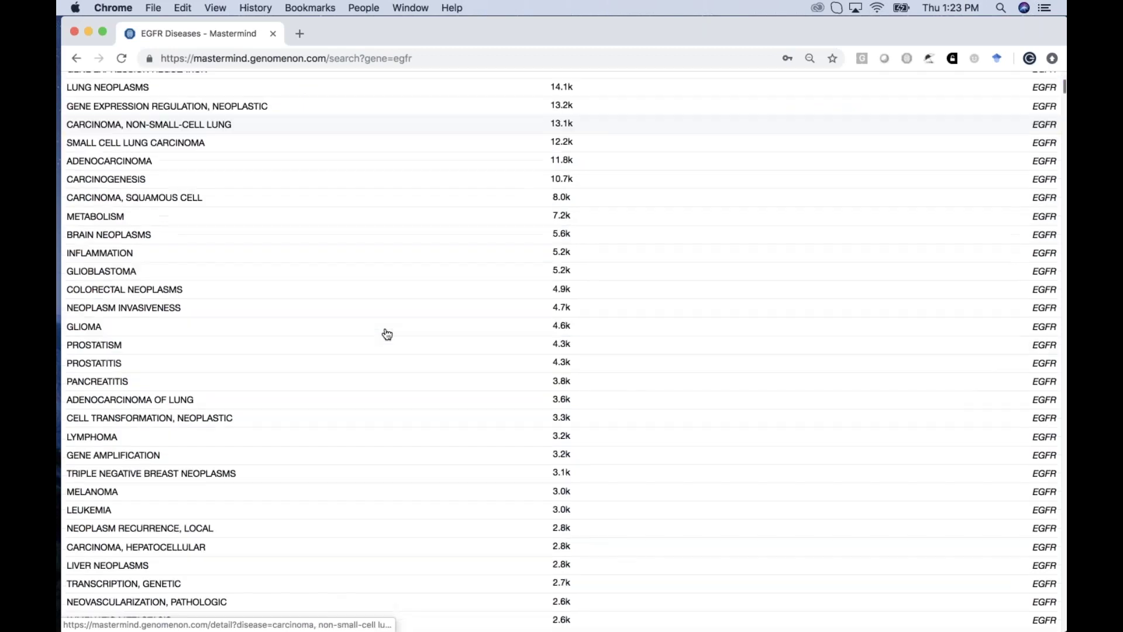
pyautogui.scroll(-20, 388, 334)
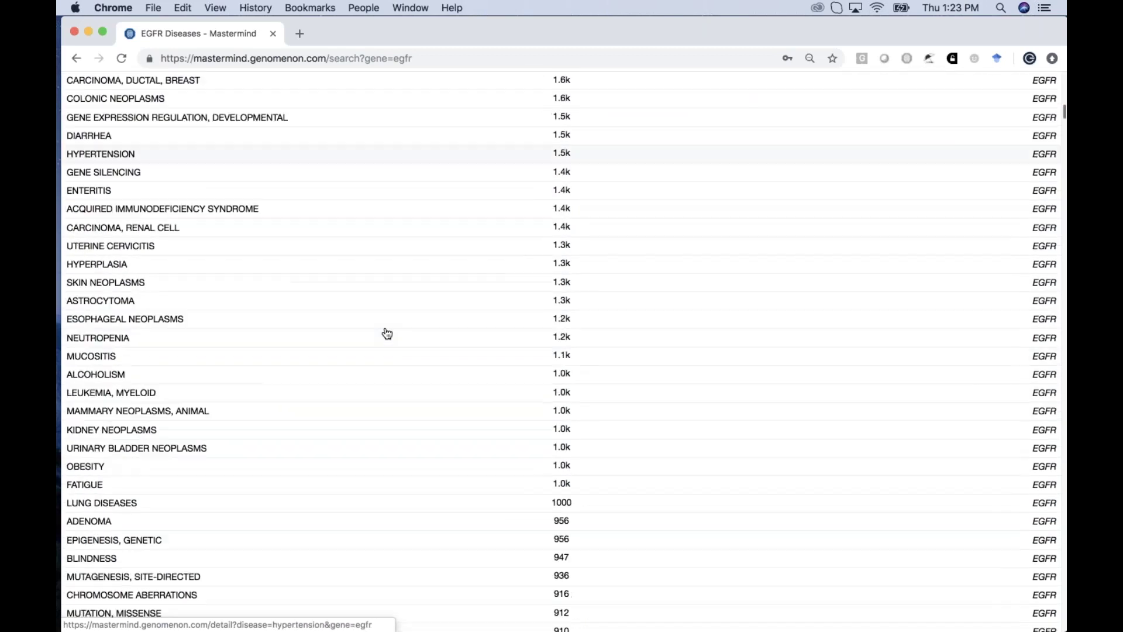
pyautogui.scroll(-1, 387, 334)
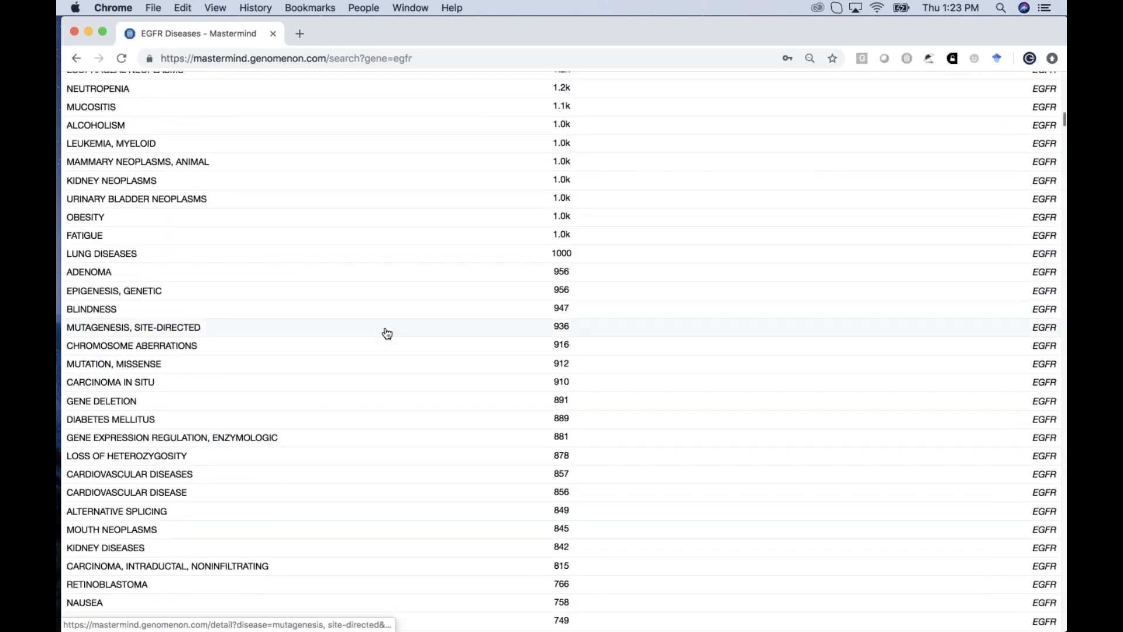
pyautogui.scroll(12, 387, 334)
pyautogui.scroll(20, 387, 333)
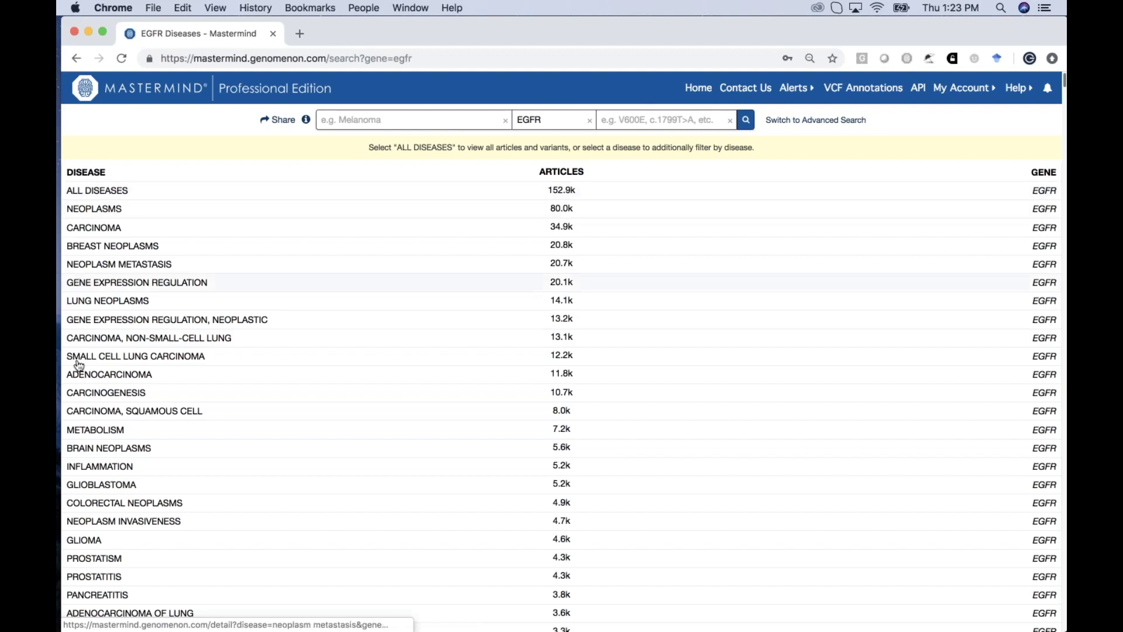
pyautogui.scroll(-3, 279, 339)
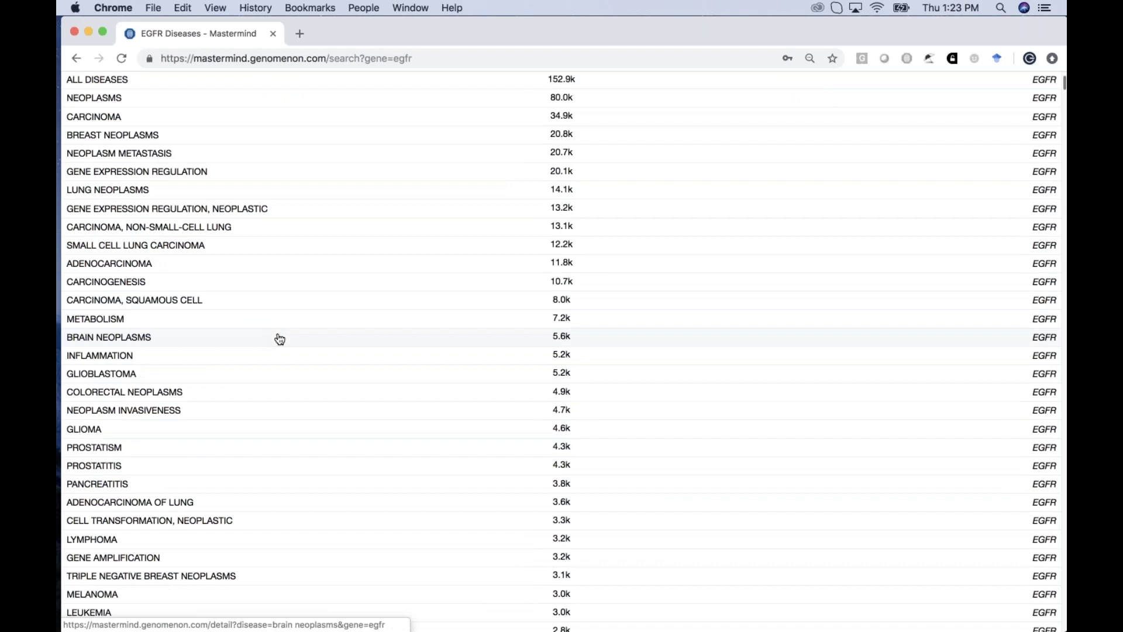
pyautogui.scroll(-15, 279, 339)
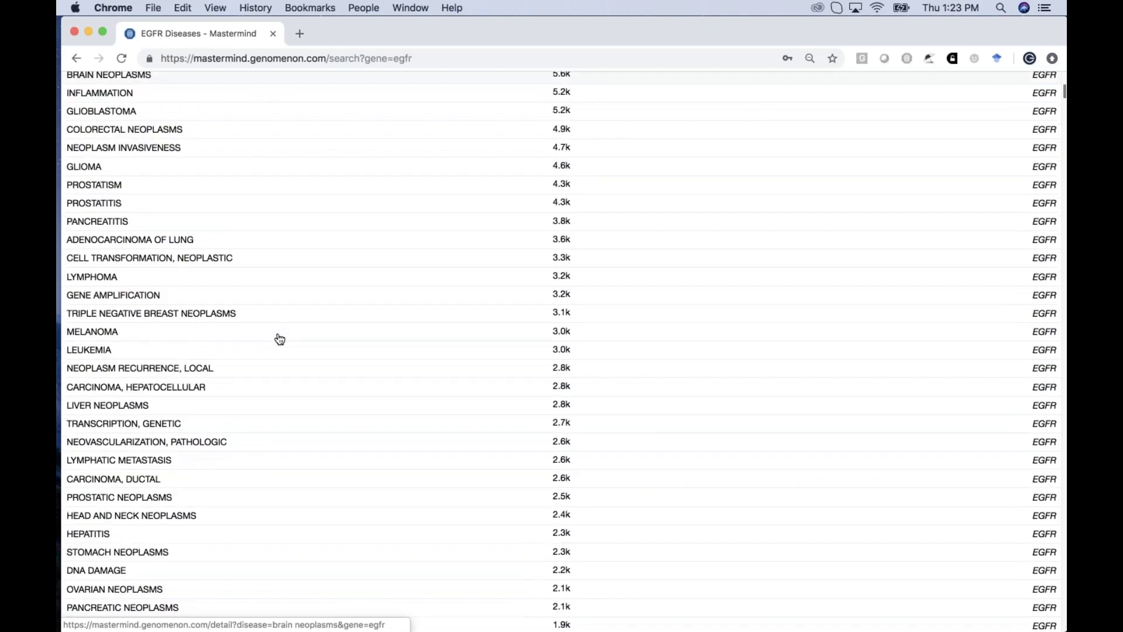
pyautogui.scroll(15, 279, 339)
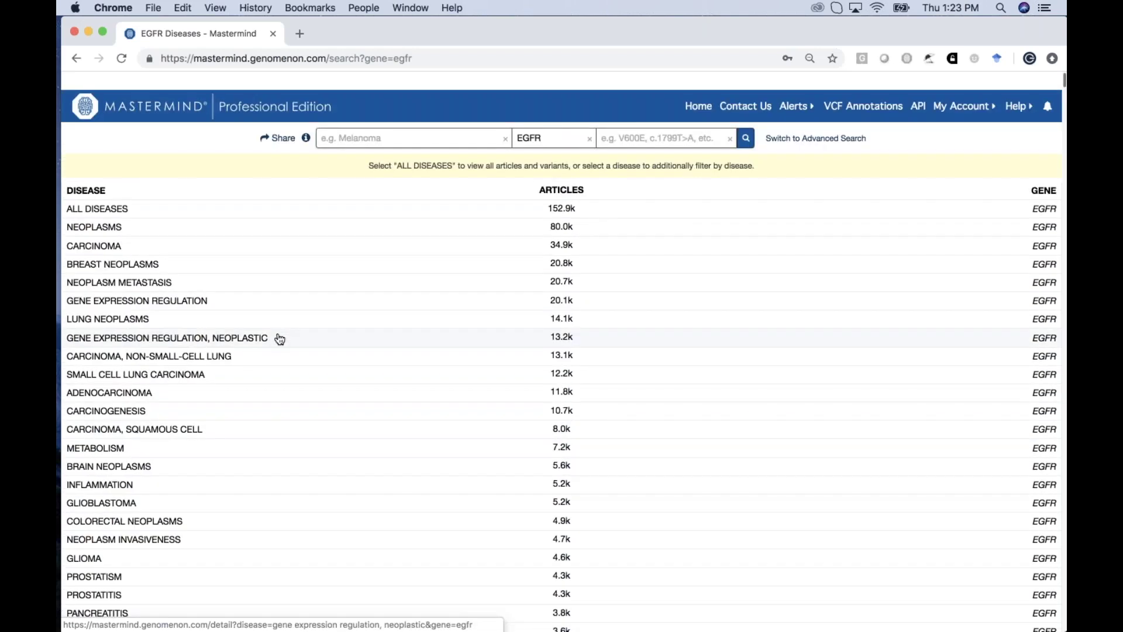
# Step: From the home page, replace the gene with CDKN2A using its alias "p16", run the search, and review the associated diseases
pyautogui.click(192, 89)
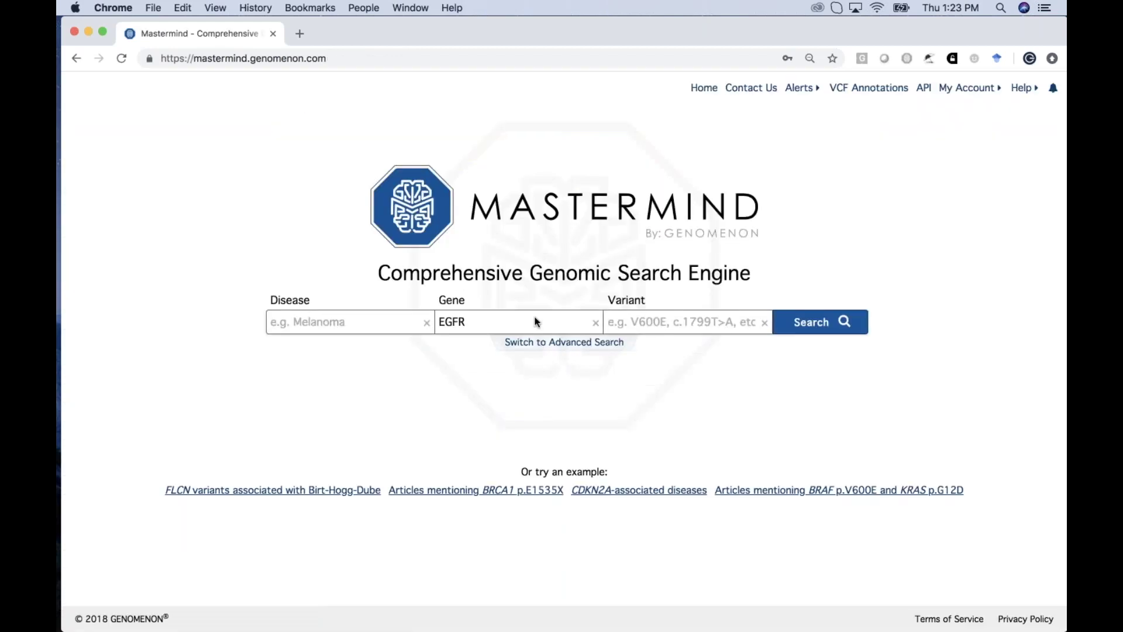
pyautogui.click(597, 322)
pyautogui.write('p16')
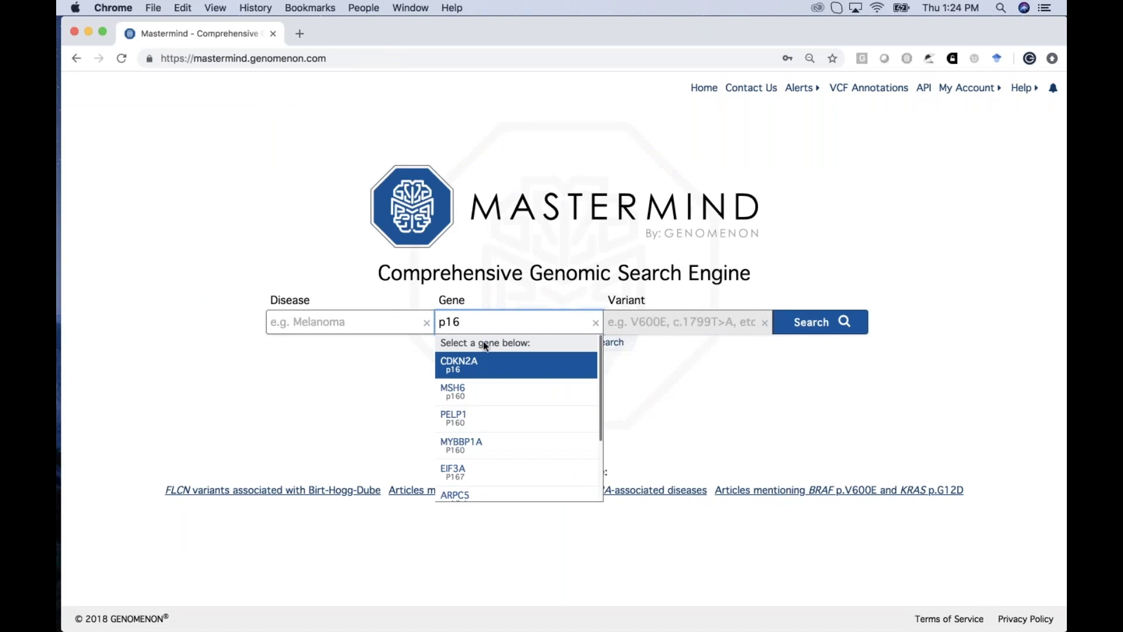
pyautogui.click(472, 368)
pyautogui.click(816, 321)
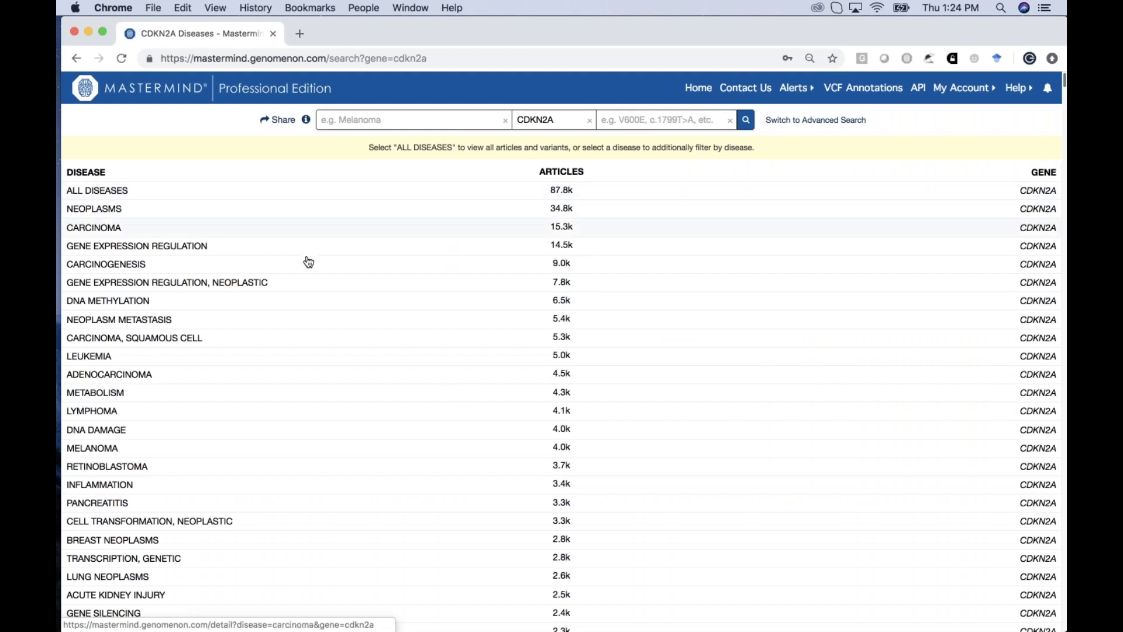
pyautogui.scroll(-3, 289, 530)
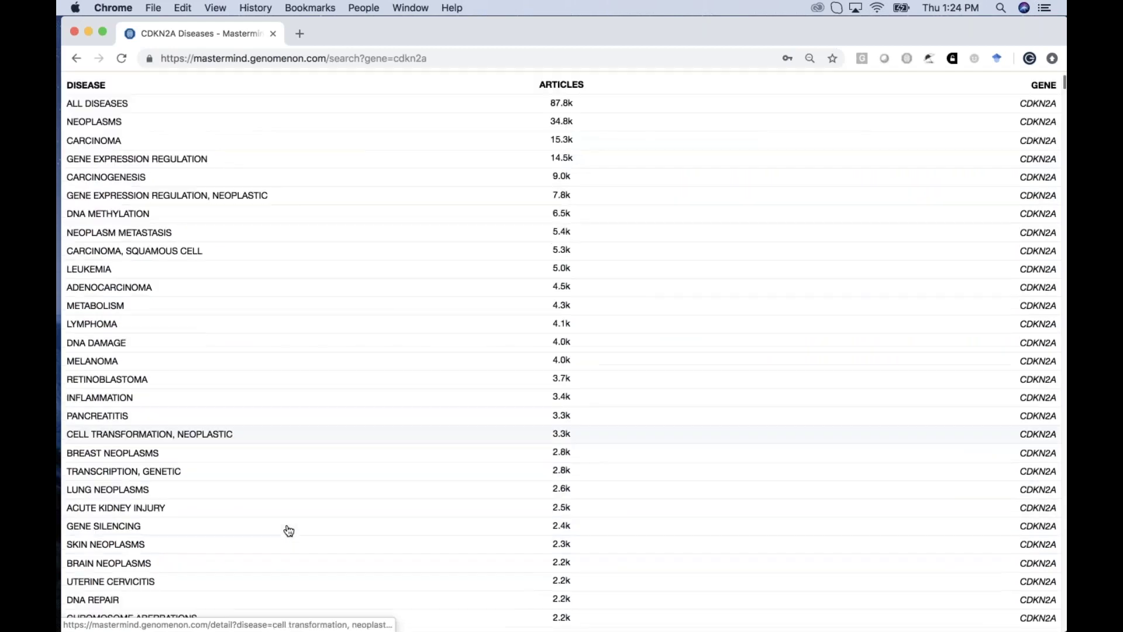
pyautogui.scroll(-1, 289, 530)
pyautogui.scroll(-4, 289, 531)
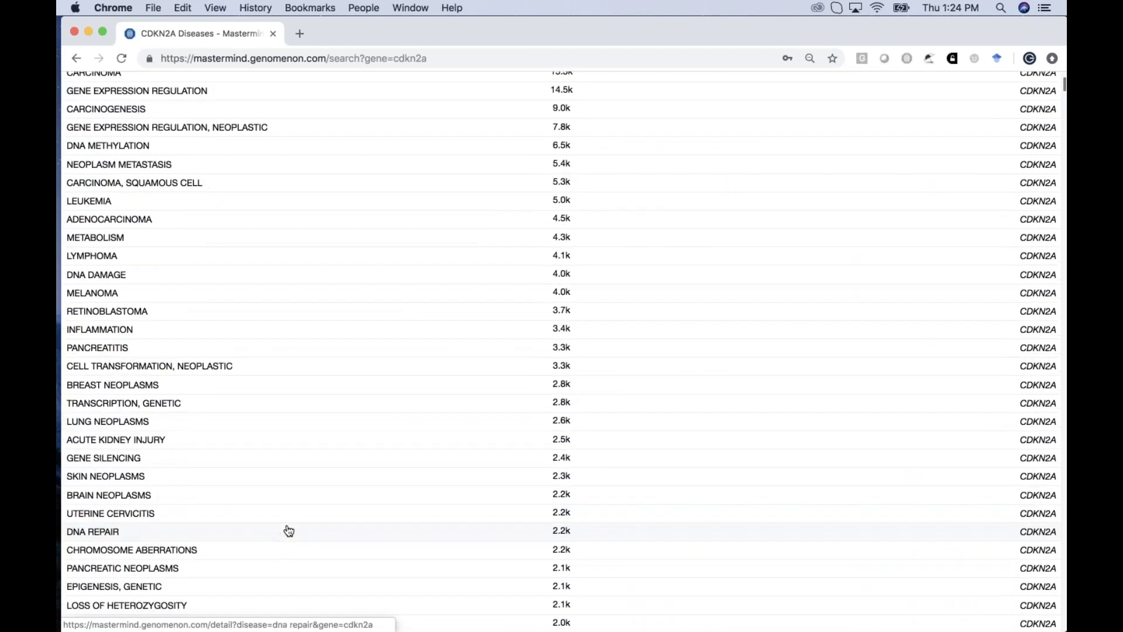
pyautogui.scroll(6, 289, 531)
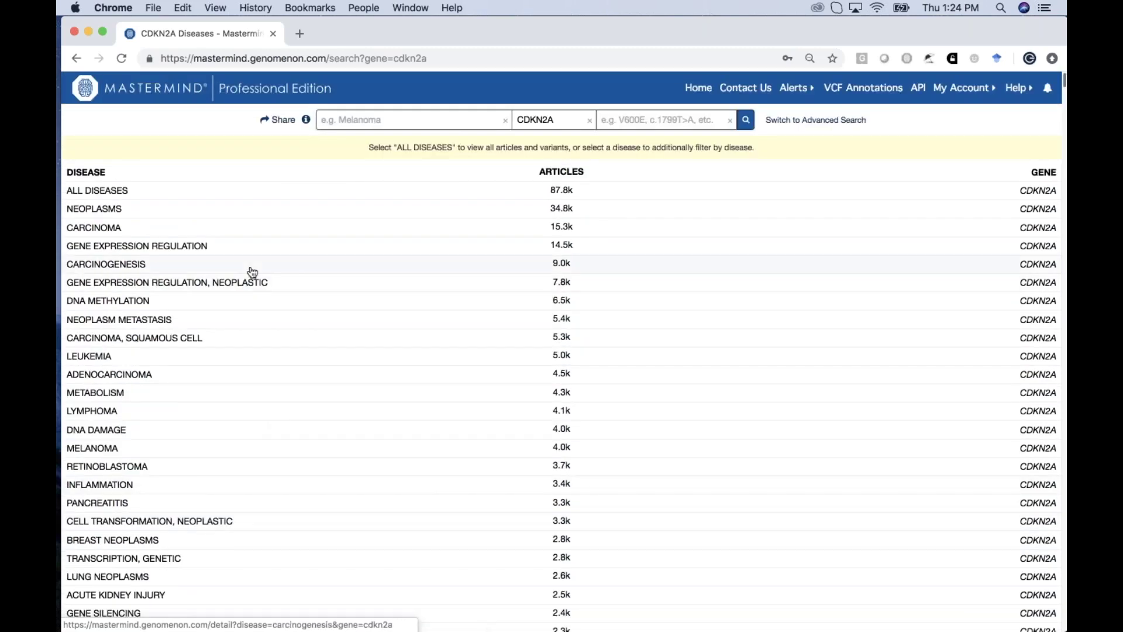
# Step: Go back to the home page, clear the CDKN2A gene, and look up "mpl" to choose MPL as the gene
pyautogui.click(191, 89)
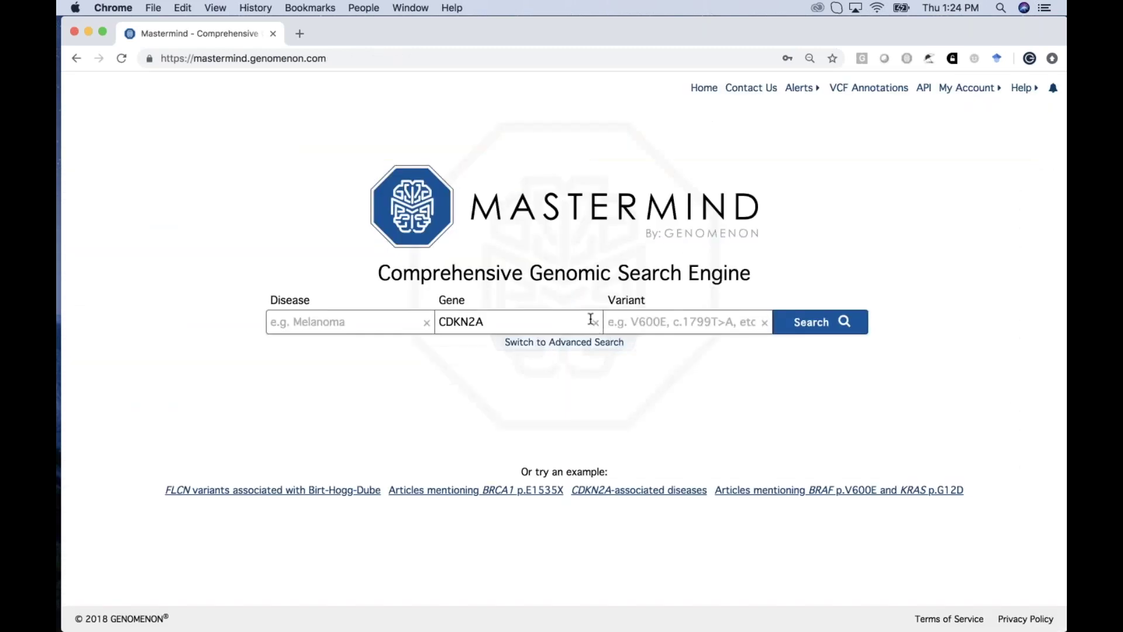
pyautogui.click(596, 323)
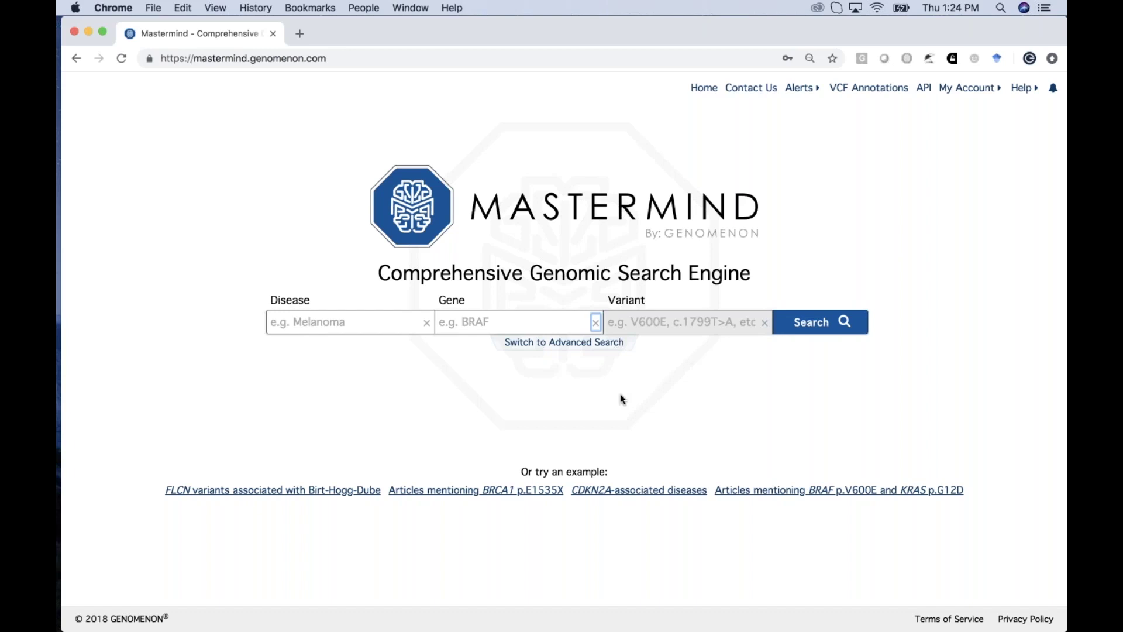
pyautogui.click(481, 319)
pyautogui.write('mpl')
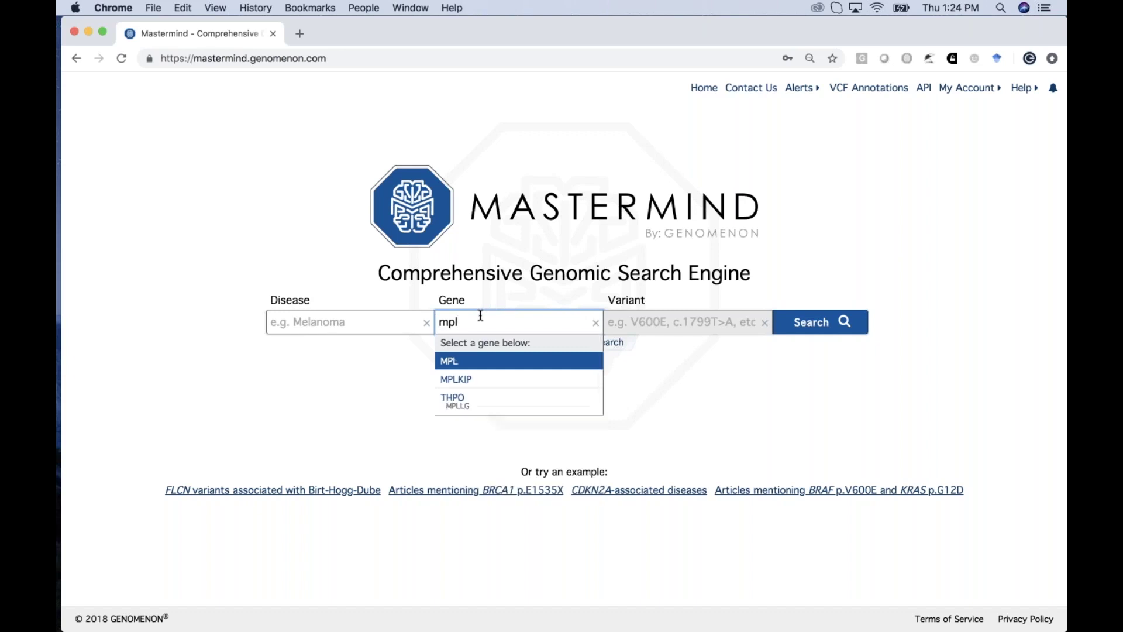
pyautogui.click(462, 363)
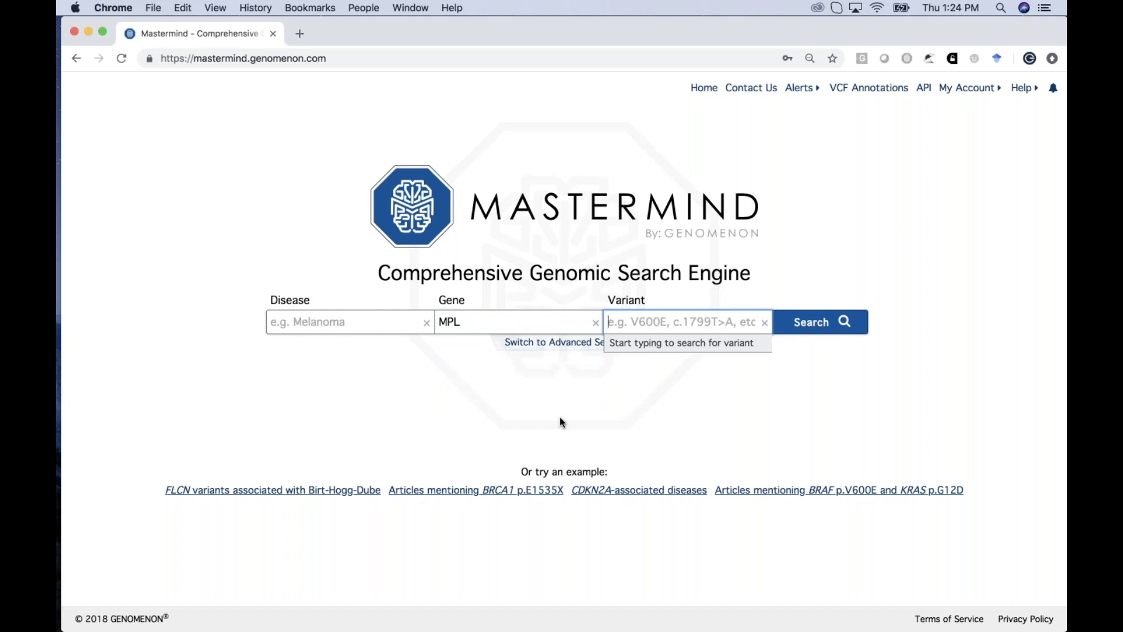
# Step: Look up variant "p.R43X", choose R43X, run the search, and review the diseases and article counts for this MPL variant
pyautogui.write('p.R')
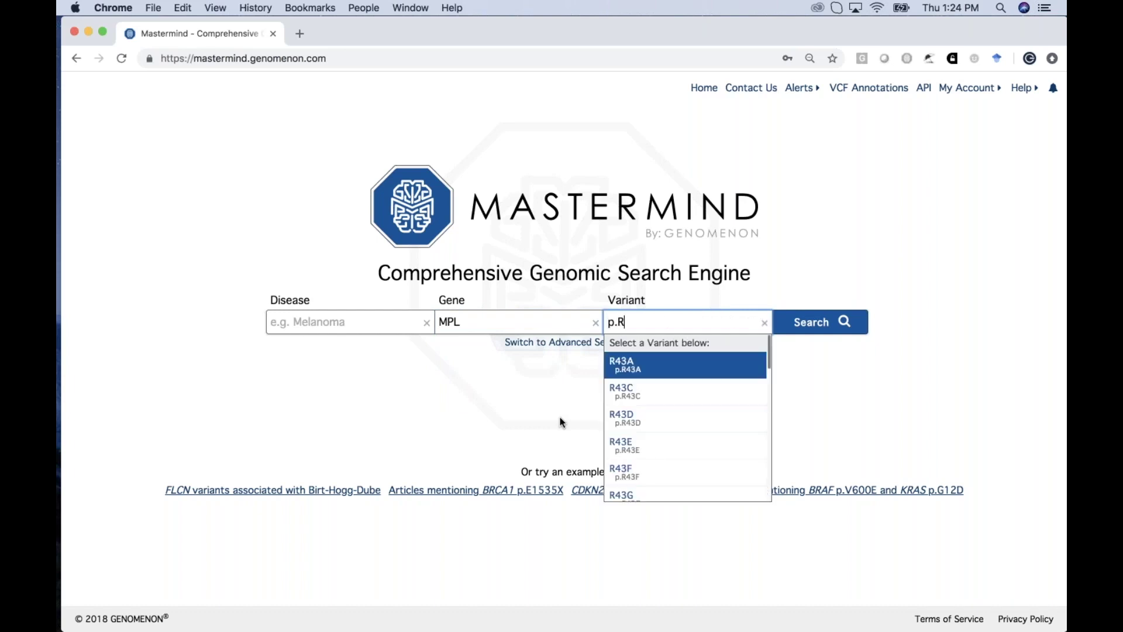
pyautogui.write('43X')
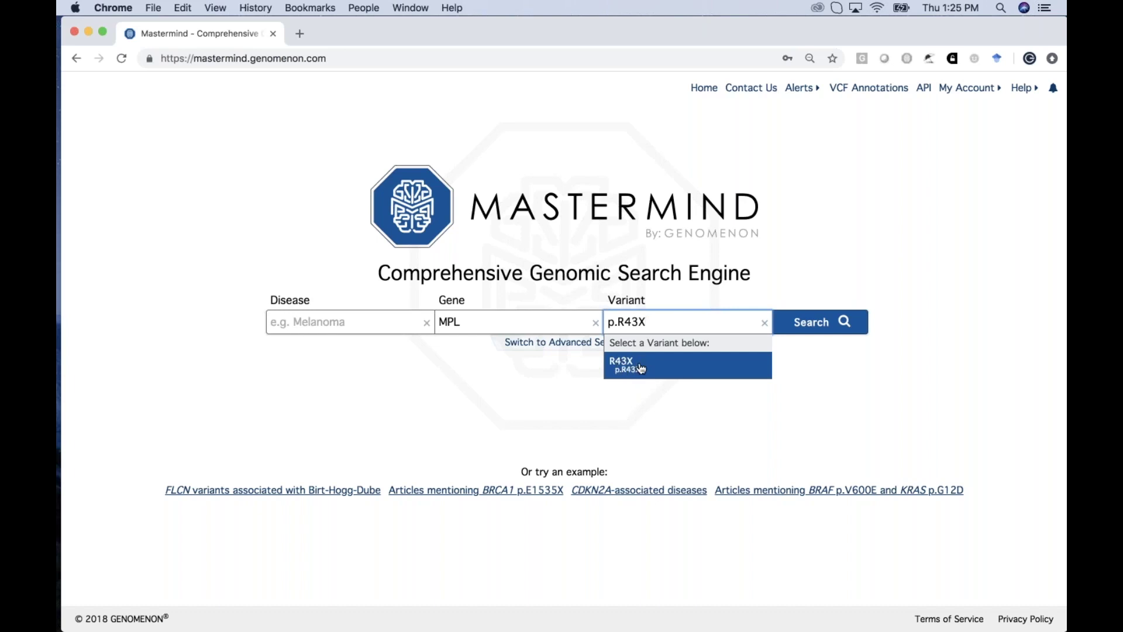
pyautogui.click(642, 369)
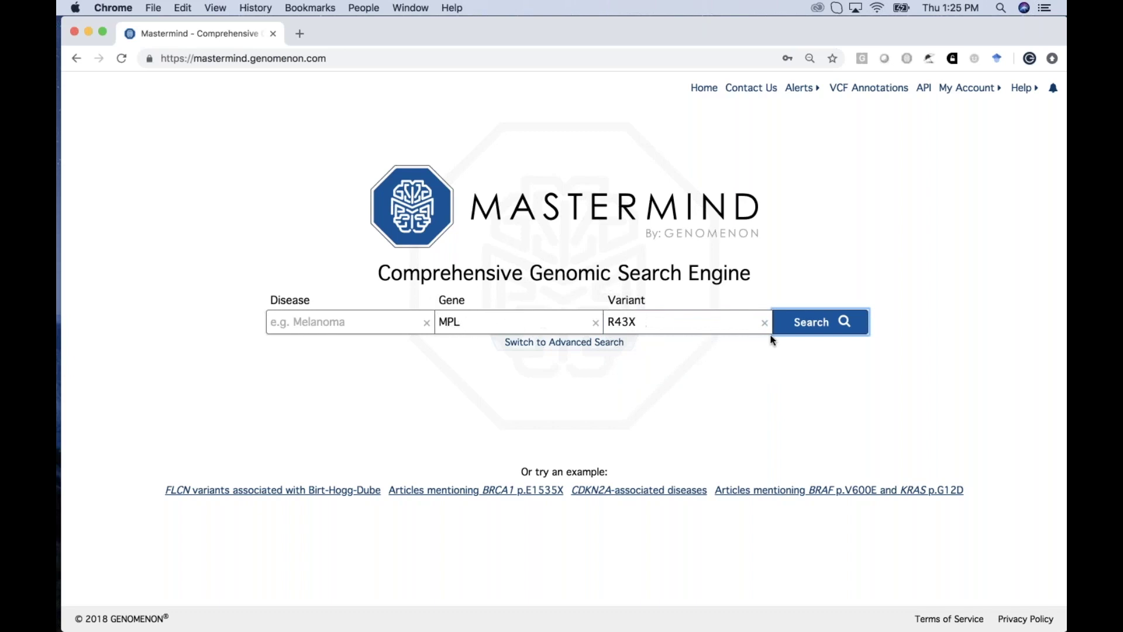
pyautogui.click(802, 331)
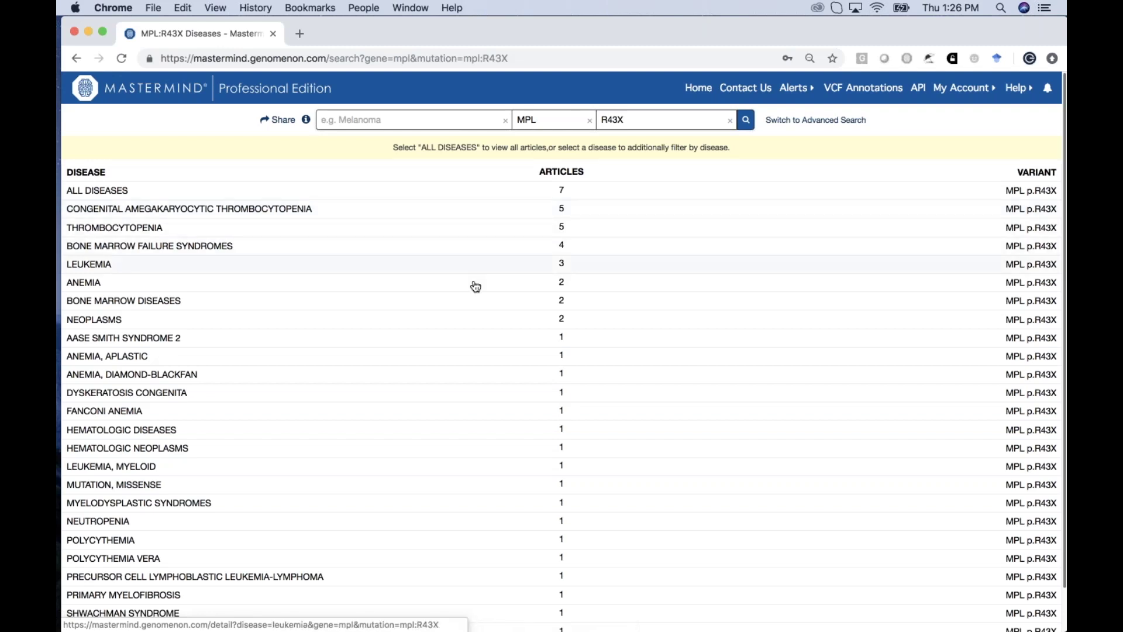
pyautogui.scroll(-1, 470, 358)
pyautogui.scroll(-1, 470, 359)
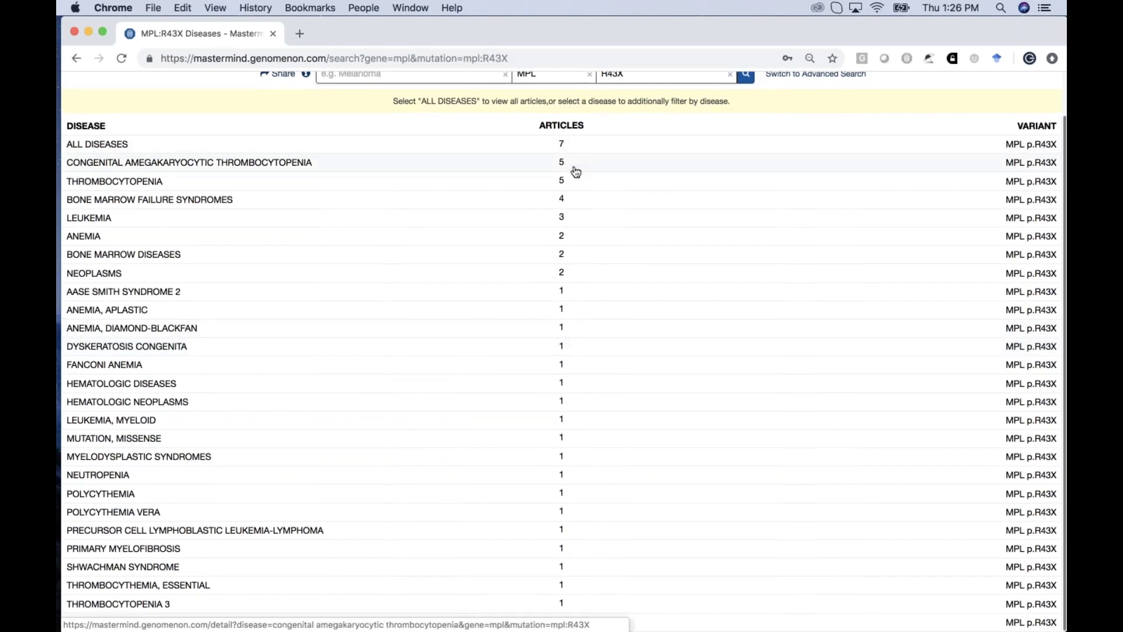
pyautogui.scroll(2, 577, 171)
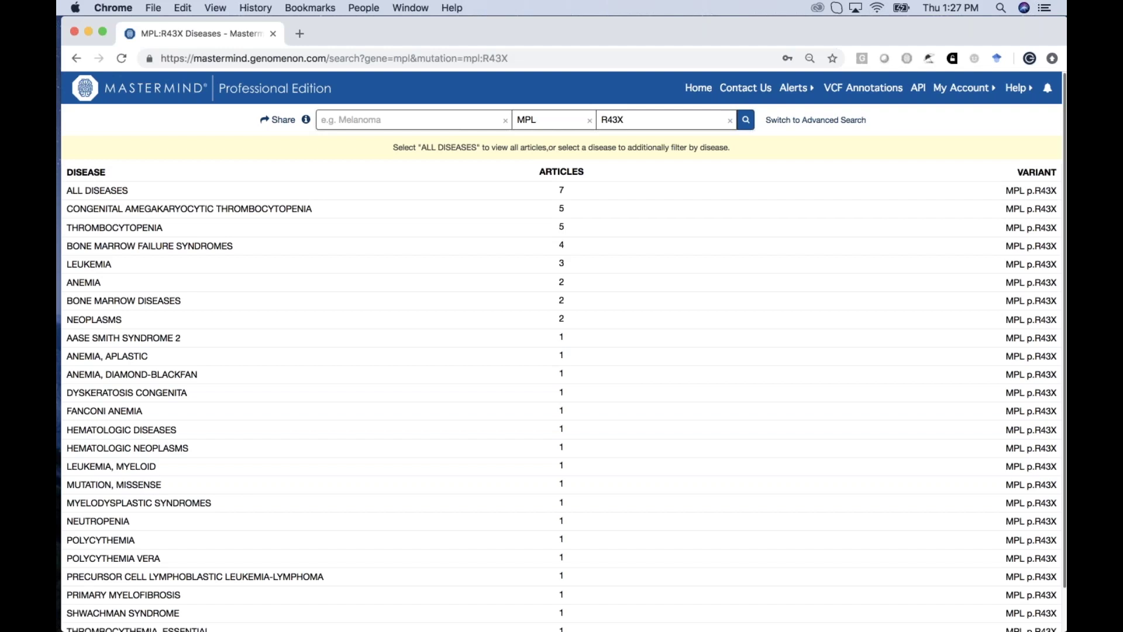
# Step: Return to the home page, replace the gene with ATM, and look up the frameshift variant K468fs
pyautogui.click(220, 96)
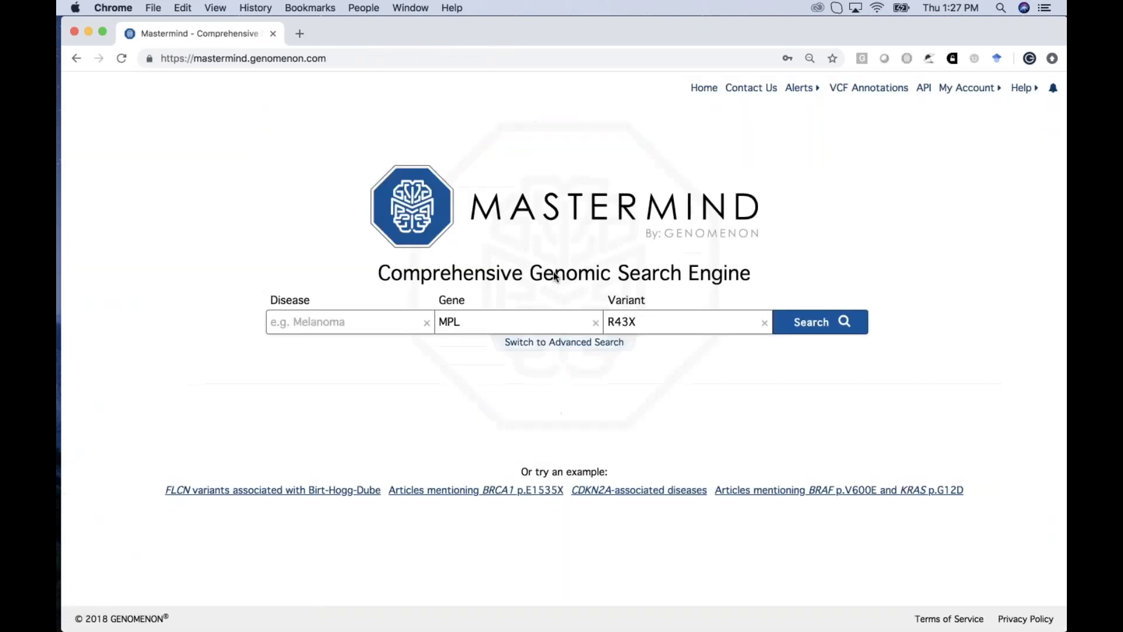
pyautogui.click(596, 322)
pyautogui.click(556, 320)
pyautogui.write('ATM')
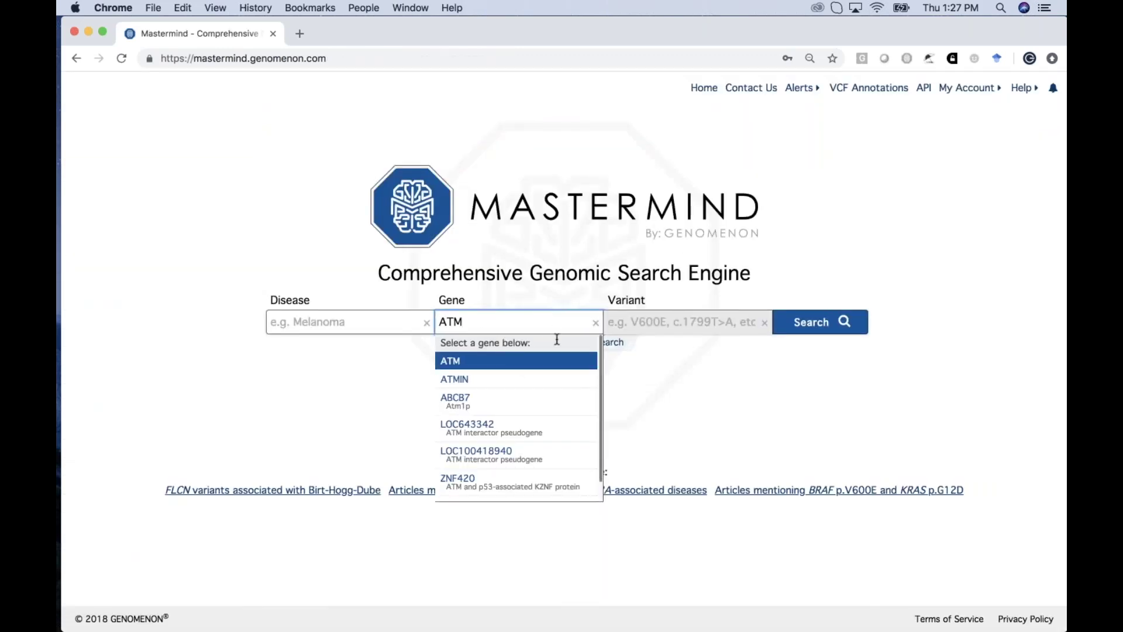
pyautogui.click(531, 363)
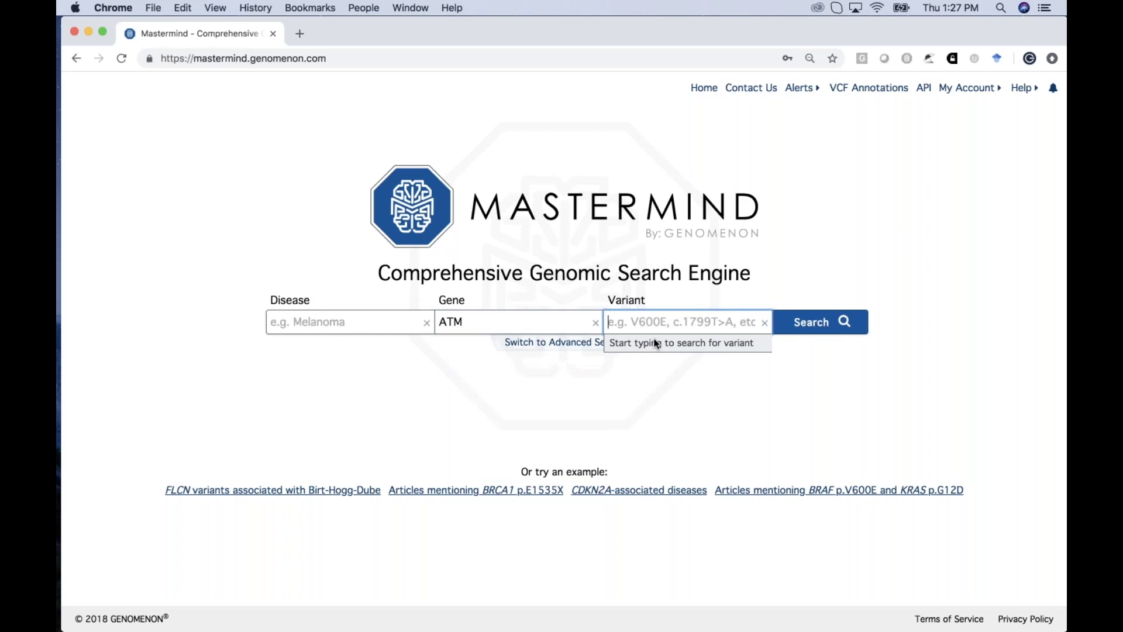
pyautogui.write('K4')
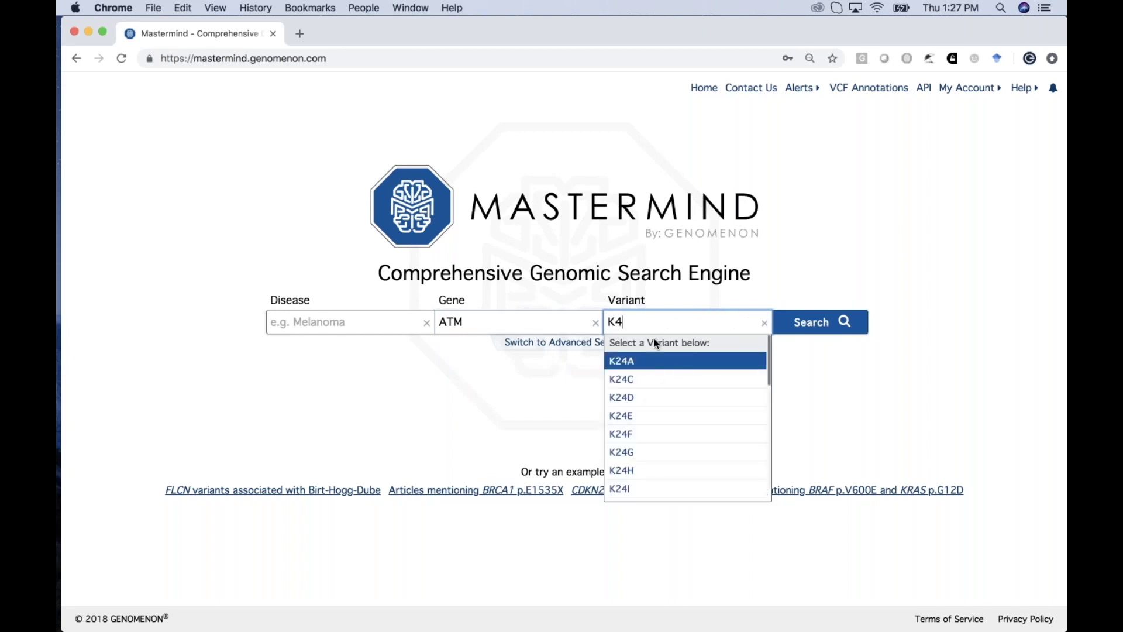
pyautogui.write('68fs')
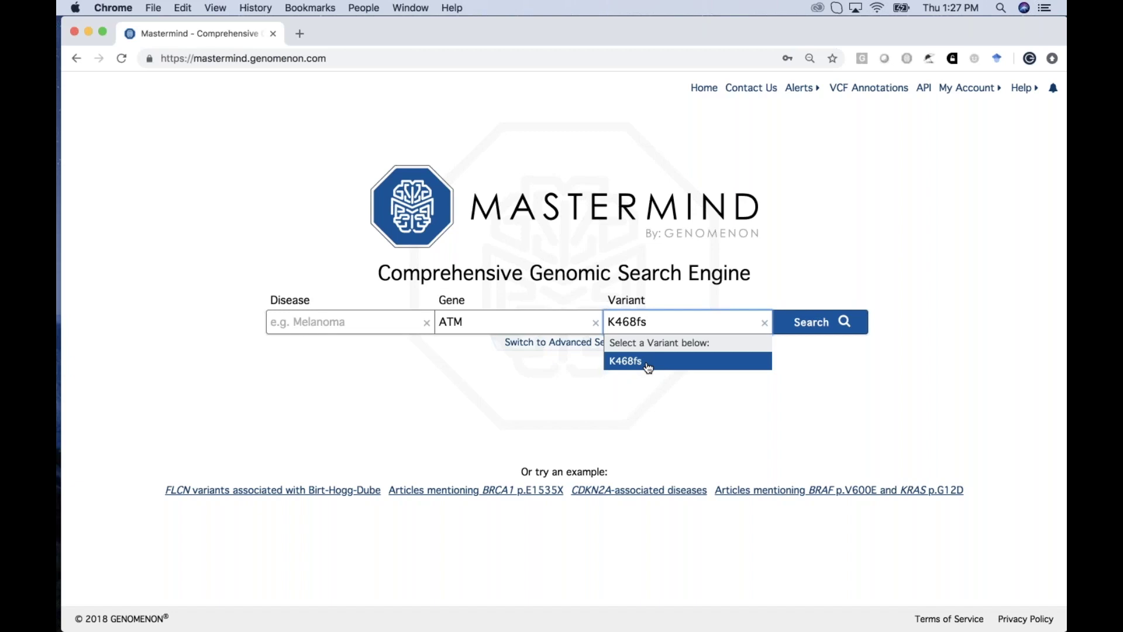
# Step: Look up the splice variant c.7630-2A>C for ATM in place of the frameshift variant
pyautogui.moveTo(649, 321); pyautogui.dragTo(611, 322)
pyautogui.write('c.763')
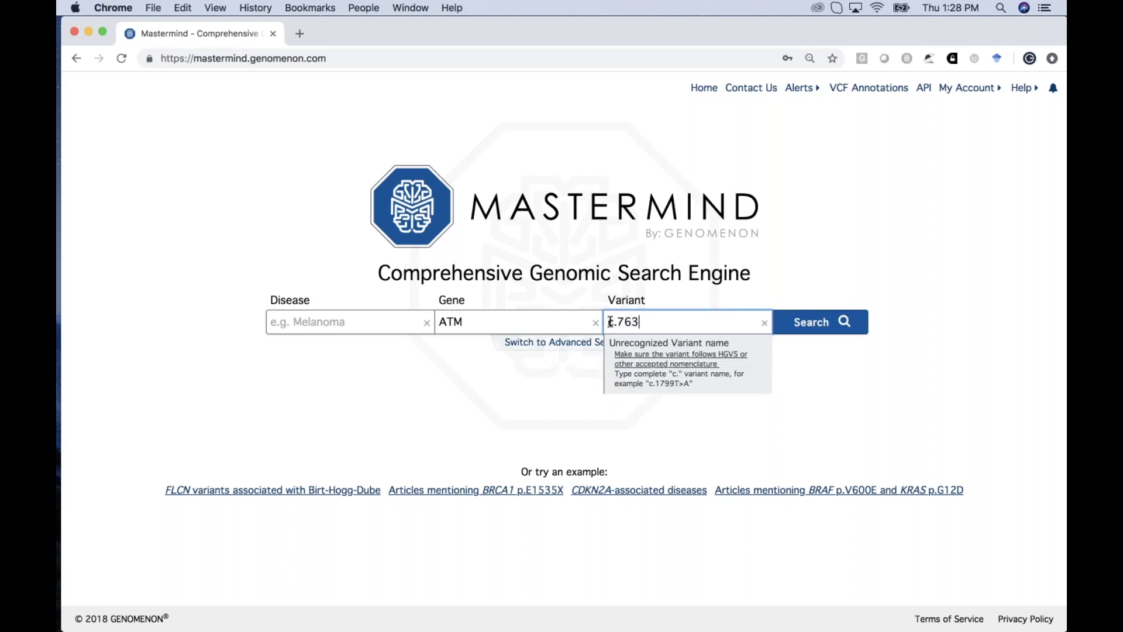
pyautogui.write('0-2A>C')
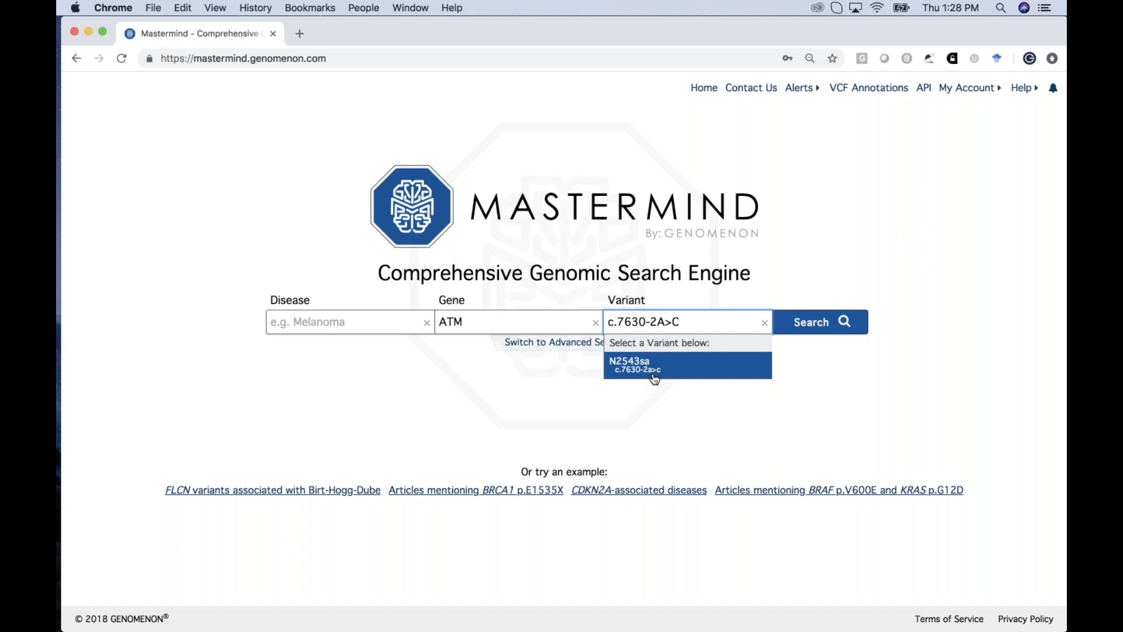
# Step: Reload the home page to clear the search, choose UROS as the gene, and choose its variant C73R by looking up "p.C73R"
pyautogui.click(123, 58)
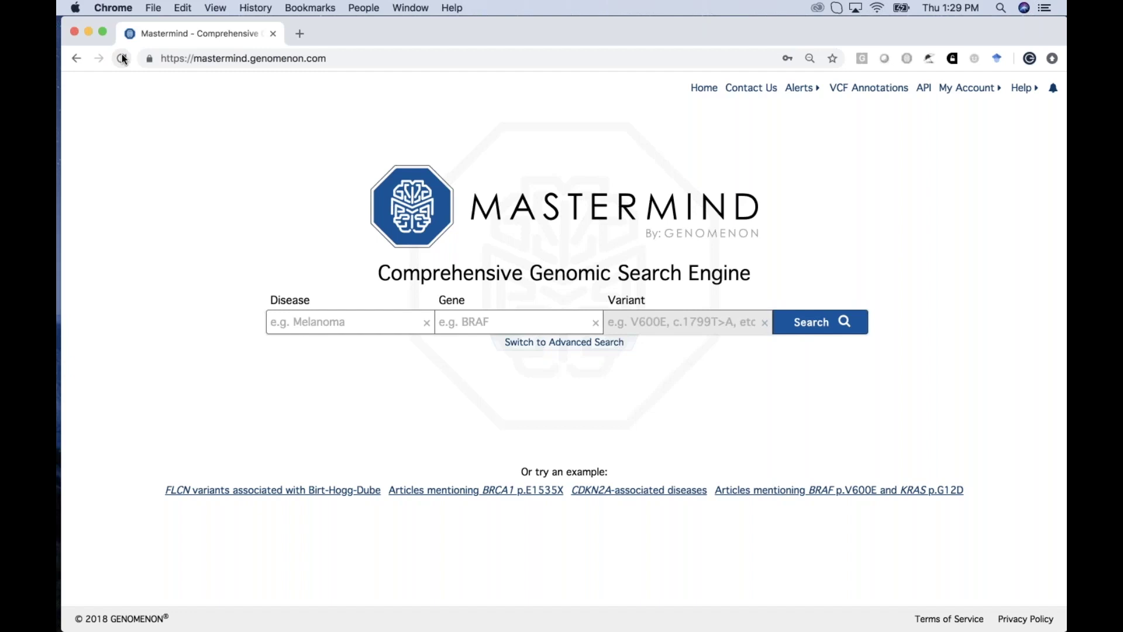
pyautogui.click(465, 322)
pyautogui.write('UROS')
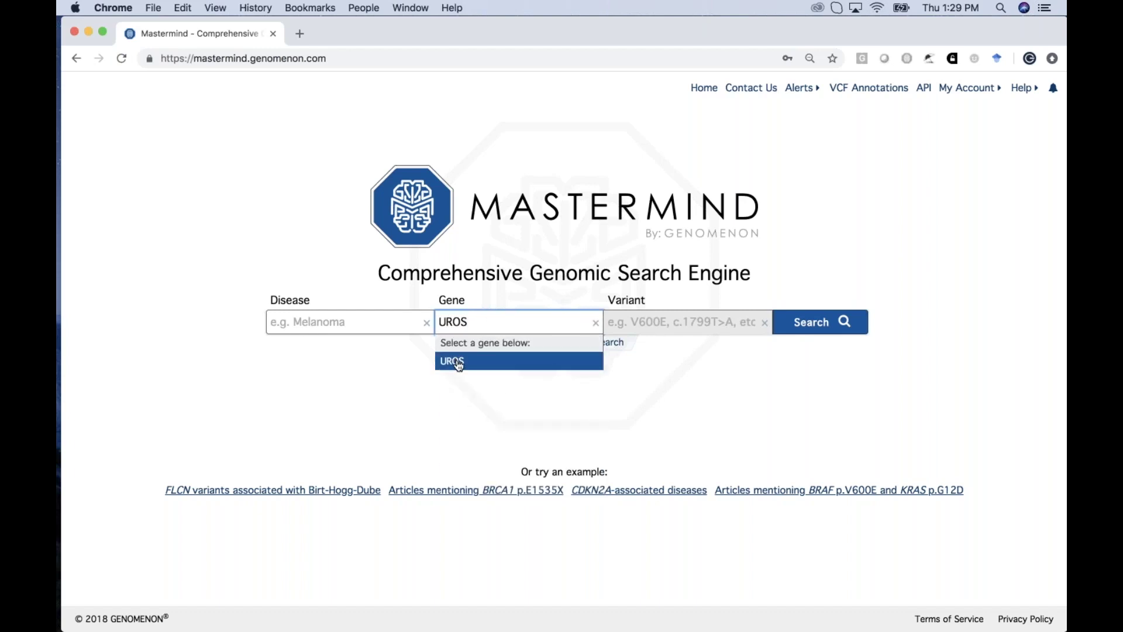
pyautogui.click(460, 363)
pyautogui.write('p.')
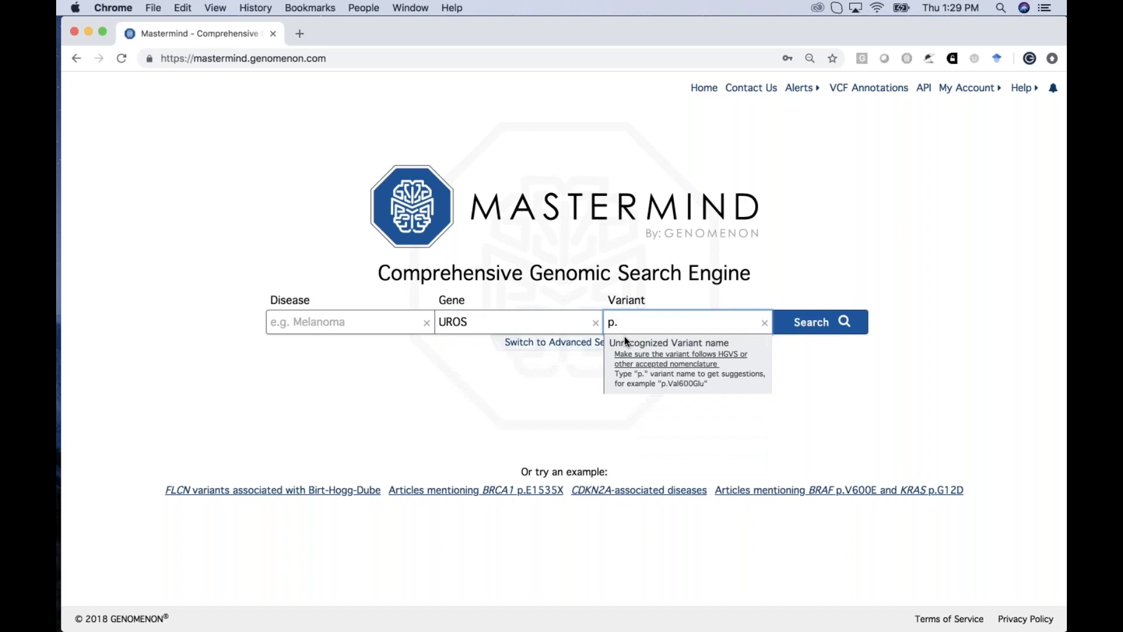
pyautogui.write('C73R')
pyautogui.click(639, 377)
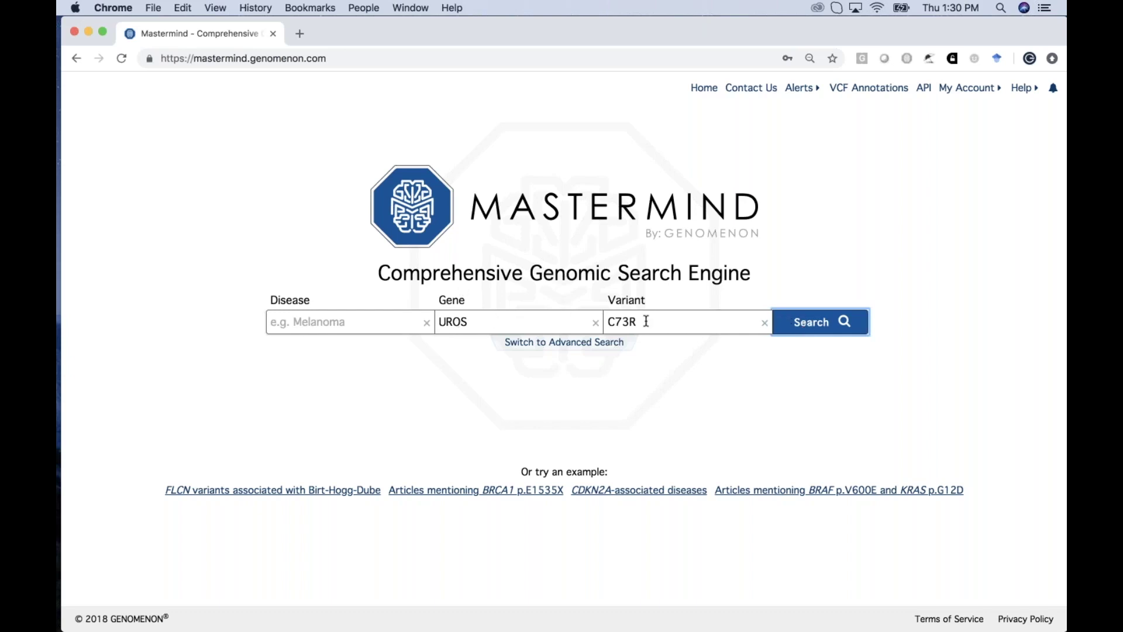
# Step: Run the UROS C73R search, open the articles for all diseases, and look through the variants list
pyautogui.click(812, 324)
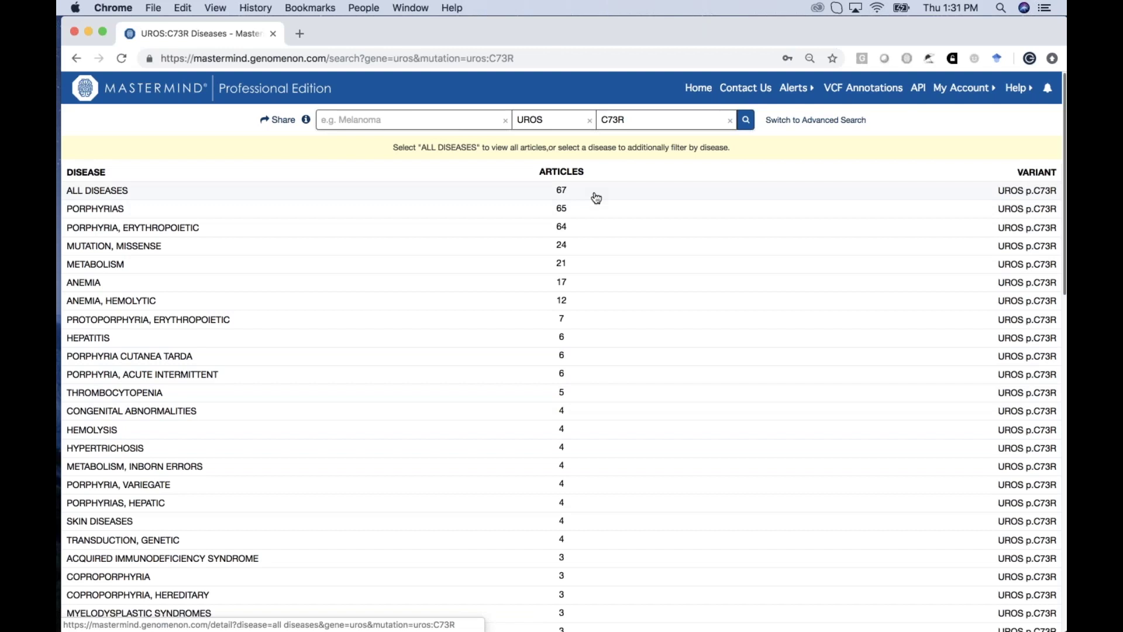
pyautogui.click(596, 198)
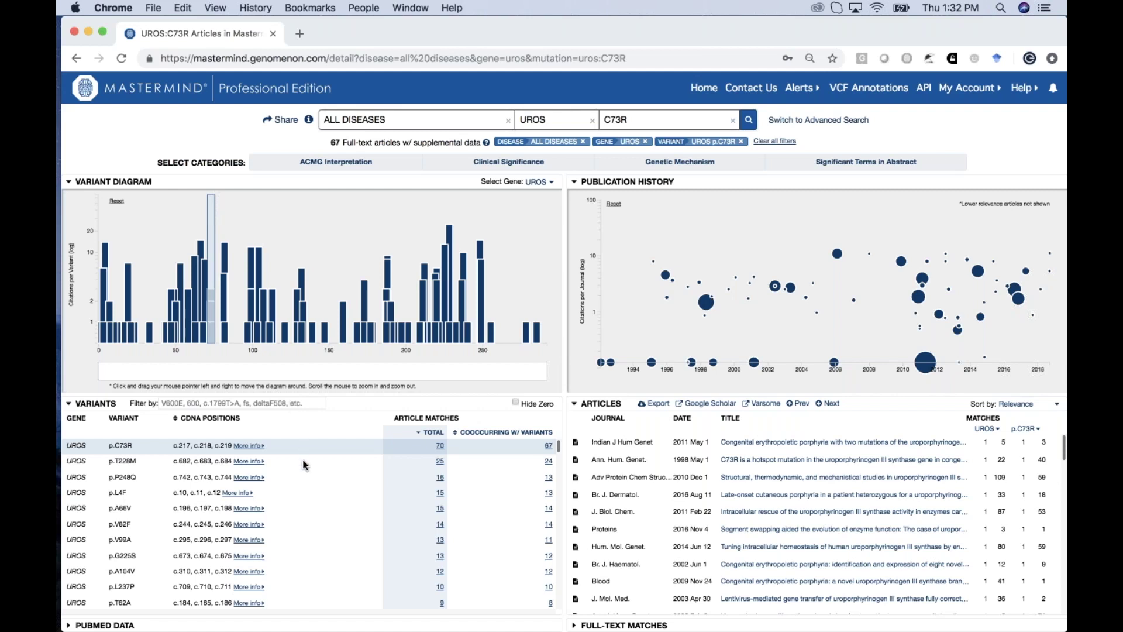
pyautogui.scroll(-15, 301, 517)
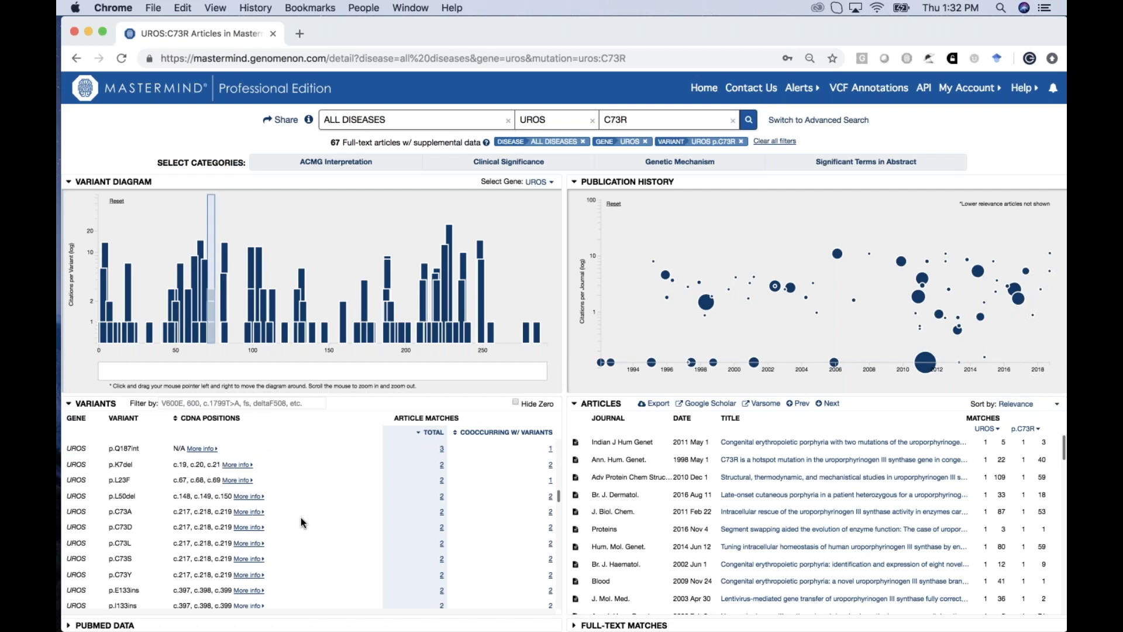
pyautogui.scroll(-15, 300, 518)
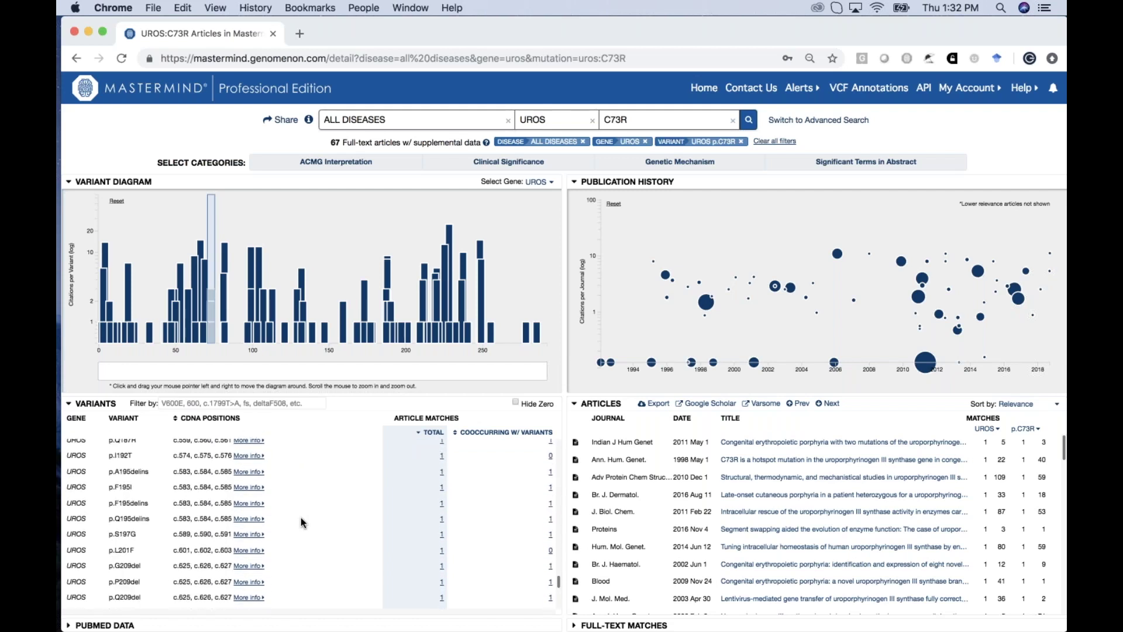
pyautogui.scroll(-2, 300, 518)
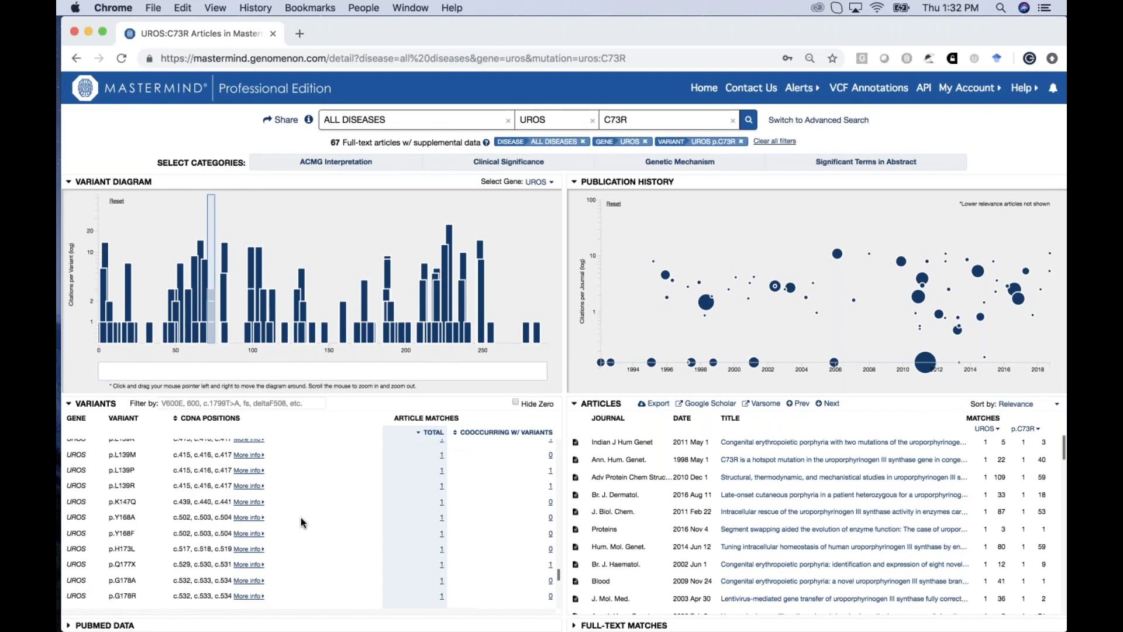
pyautogui.scroll(20, 301, 517)
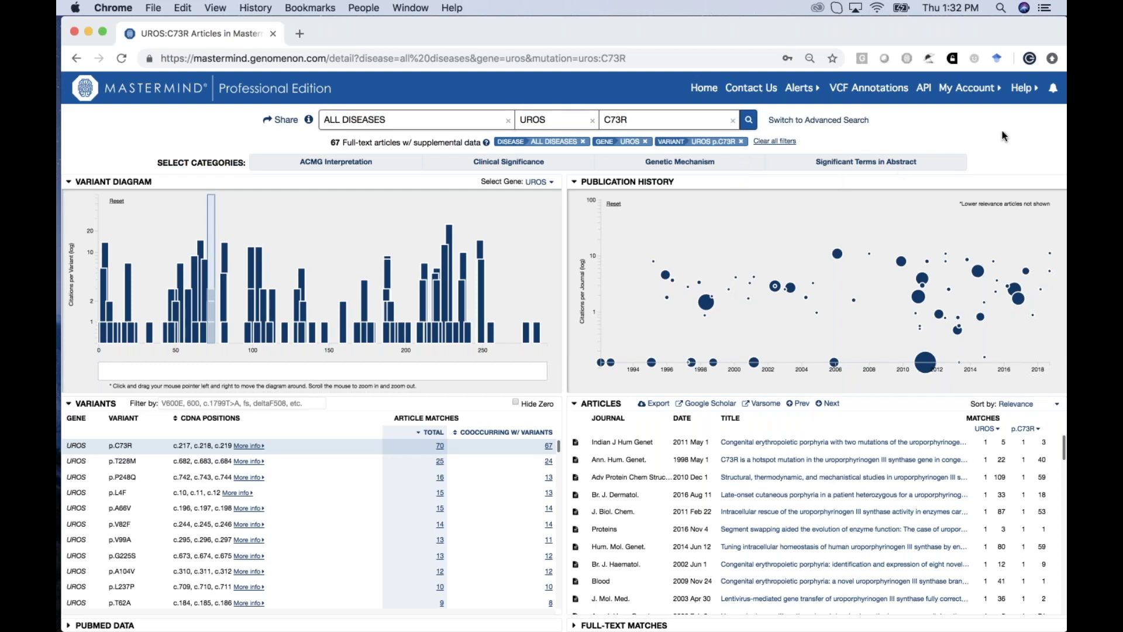
# Step: Examine the publication history diagram for the UROS C73R articles
pyautogui.moveTo(703, 308)
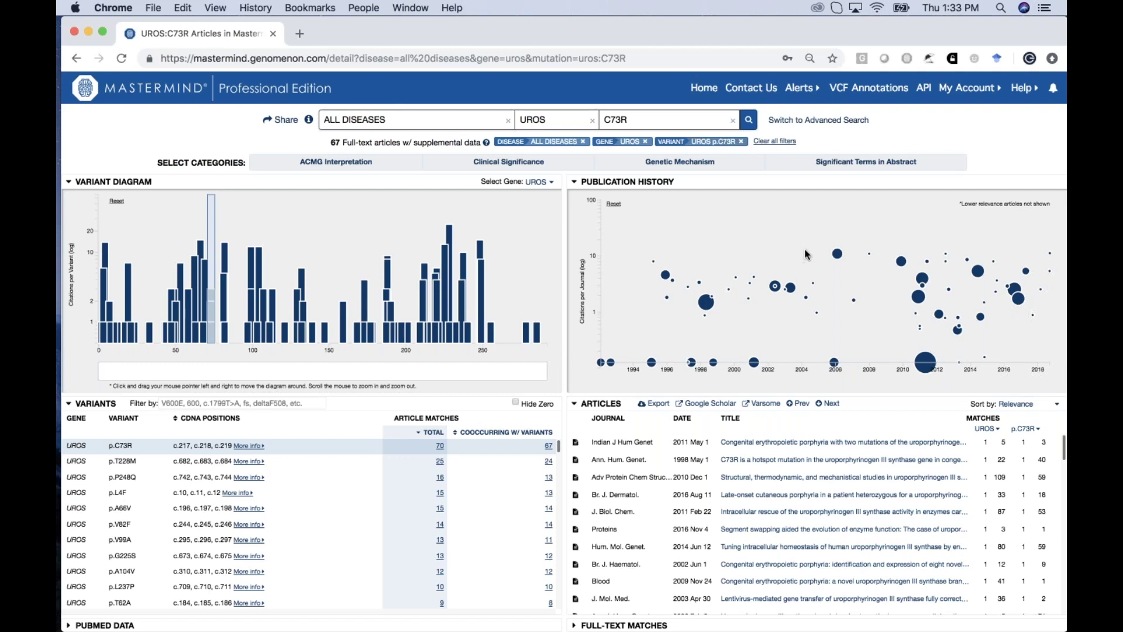
pyautogui.moveTo(826, 253)
pyautogui.scroll(-7, 779, 514)
pyautogui.scroll(7, 779, 514)
pyautogui.scroll(1, 779, 514)
pyautogui.scroll(-1, 780, 515)
# Step: Collapse the publication history to look through the full article list and its variant match counts, and expand the diagram again
pyautogui.click(575, 182)
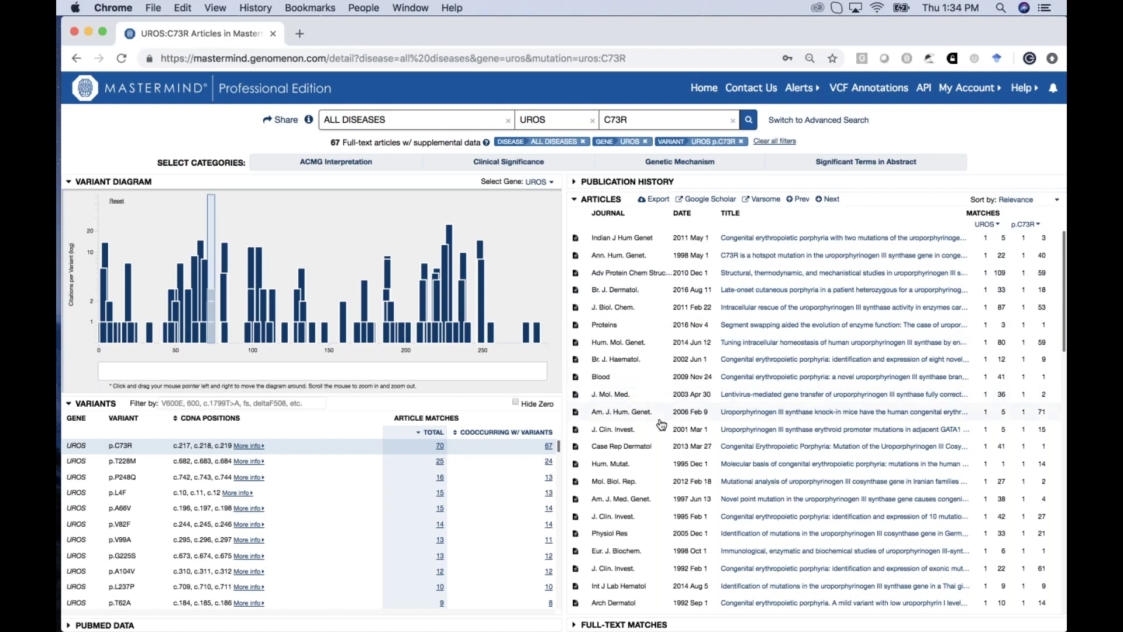
pyautogui.scroll(-15, 661, 424)
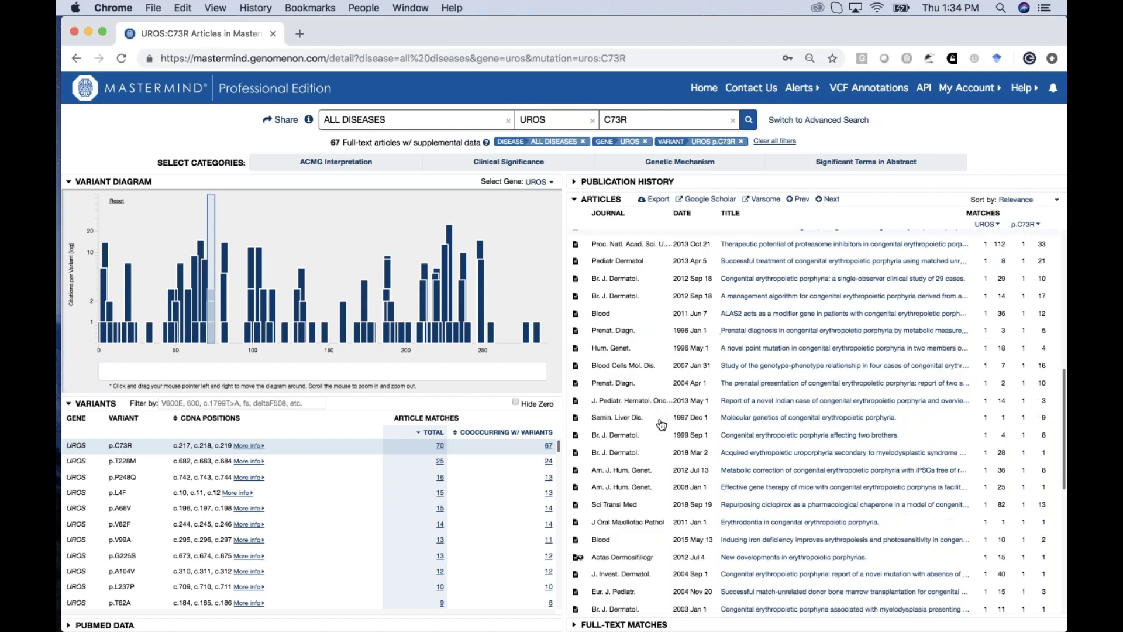
pyautogui.scroll(-1, 661, 424)
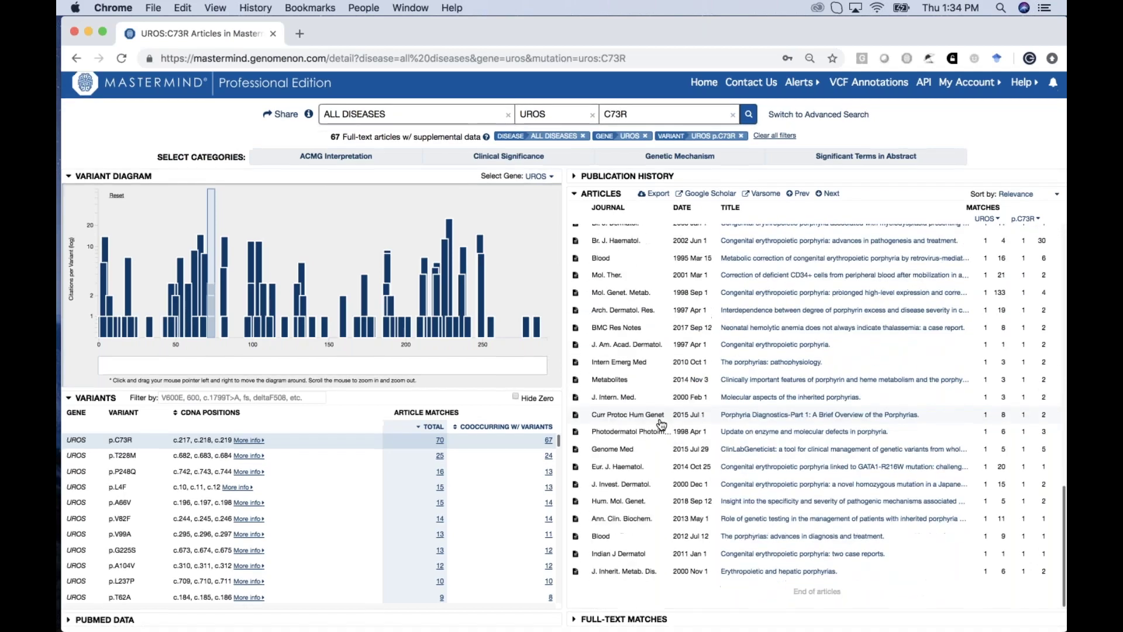
pyautogui.scroll(15, 662, 424)
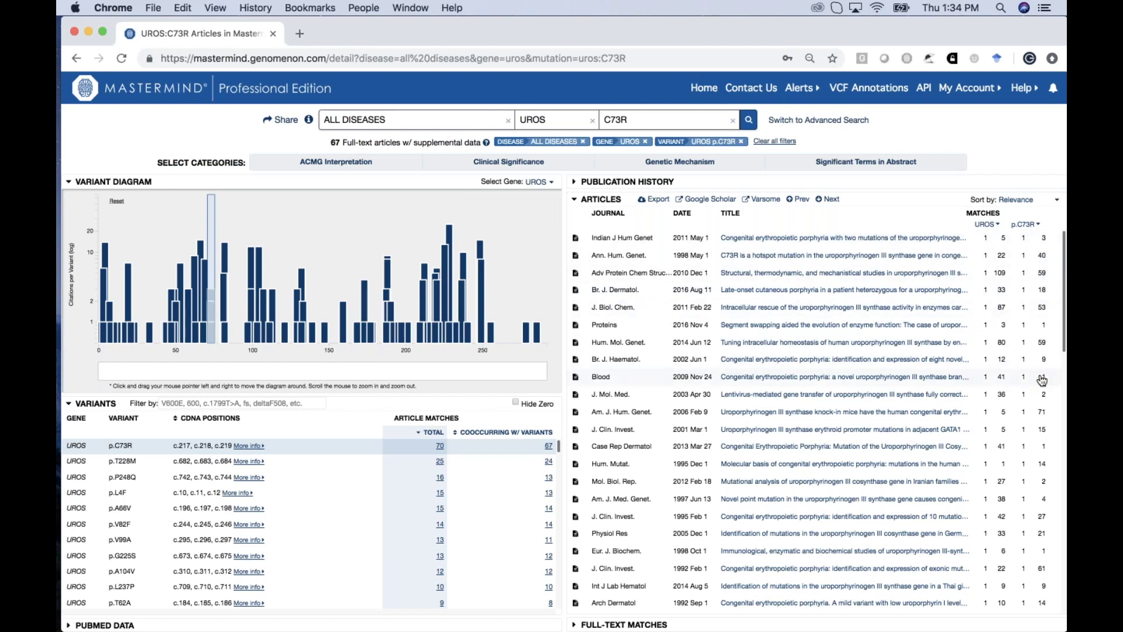
pyautogui.moveTo(1042, 380)
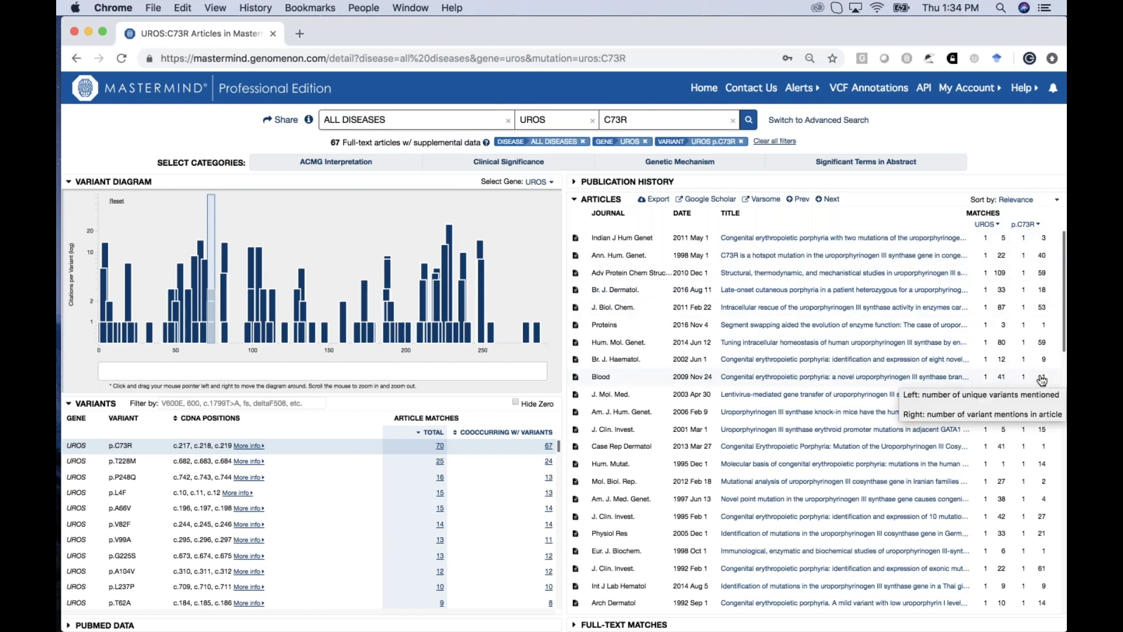
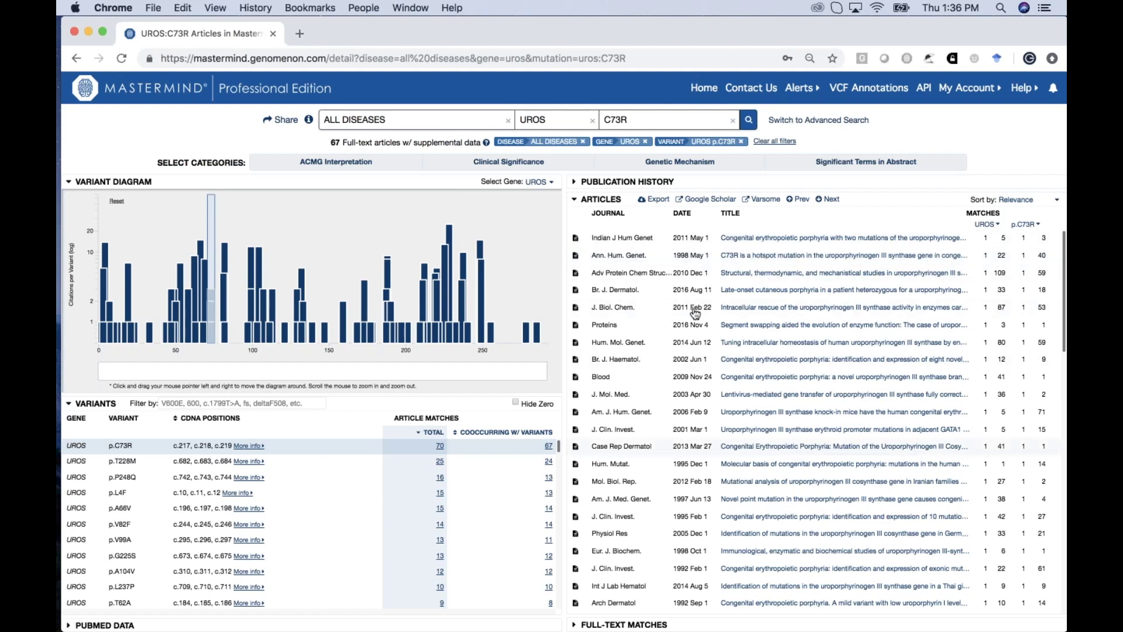
pyautogui.click(576, 183)
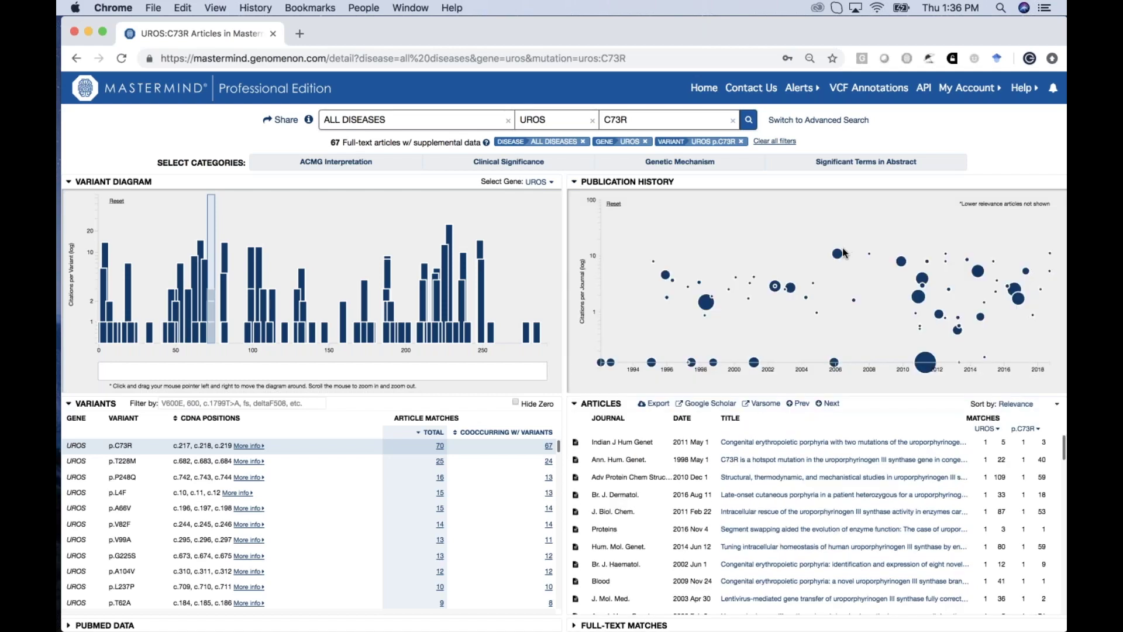
# Step: Open the 2011 Indian J Hum Genet article, review its full-text matches, and limit them to variants only
pyautogui.click(786, 445)
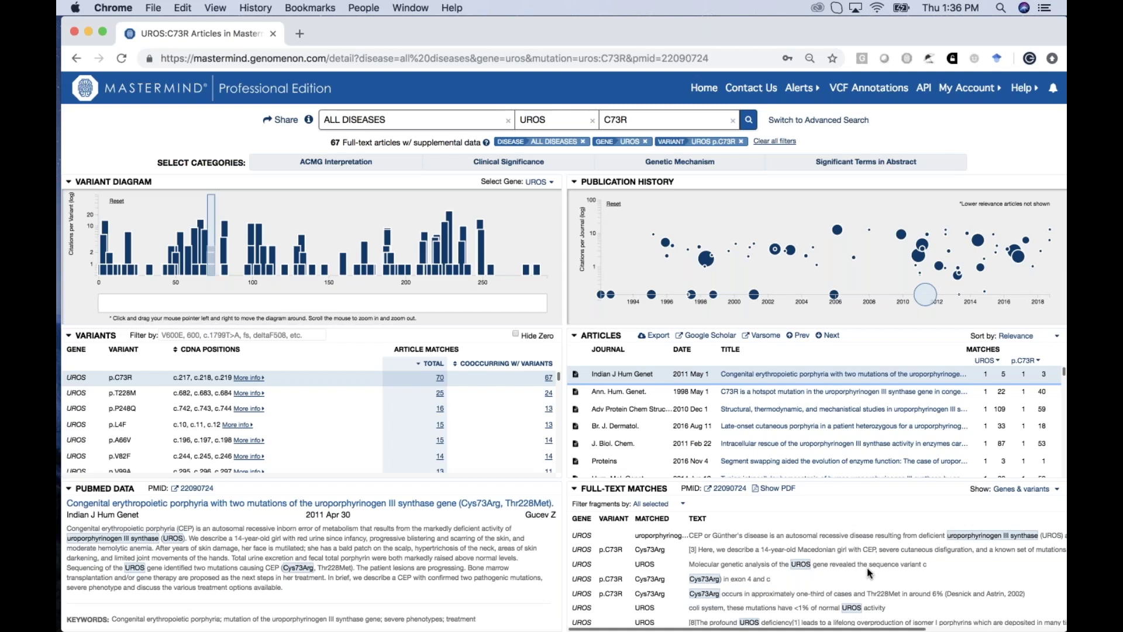
pyautogui.scroll(-1, 867, 568)
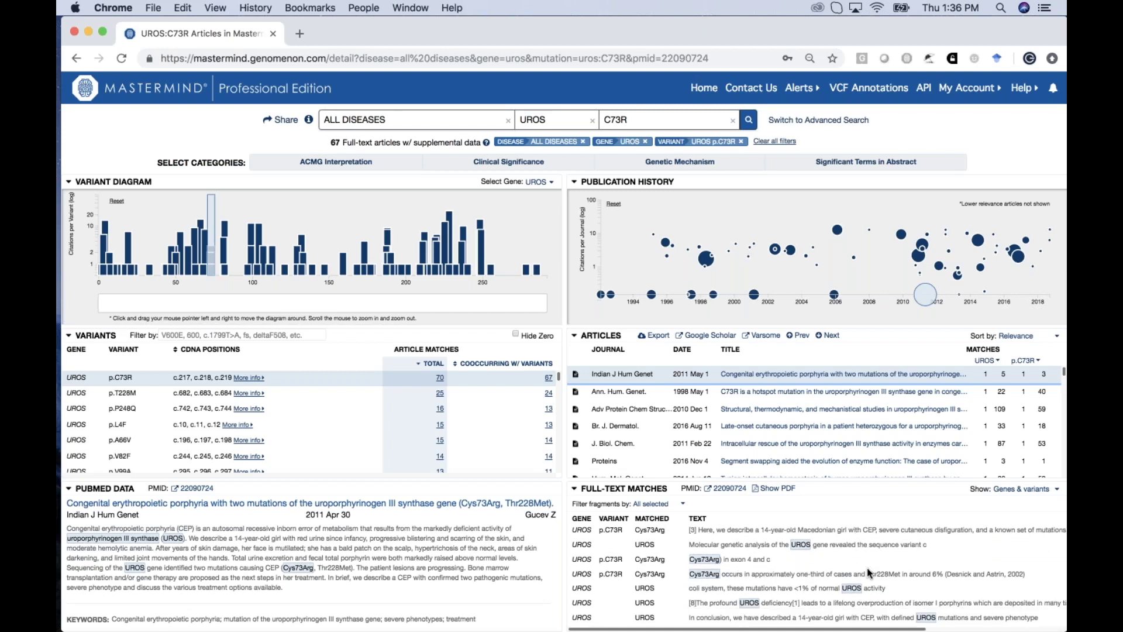
pyautogui.click(1025, 489)
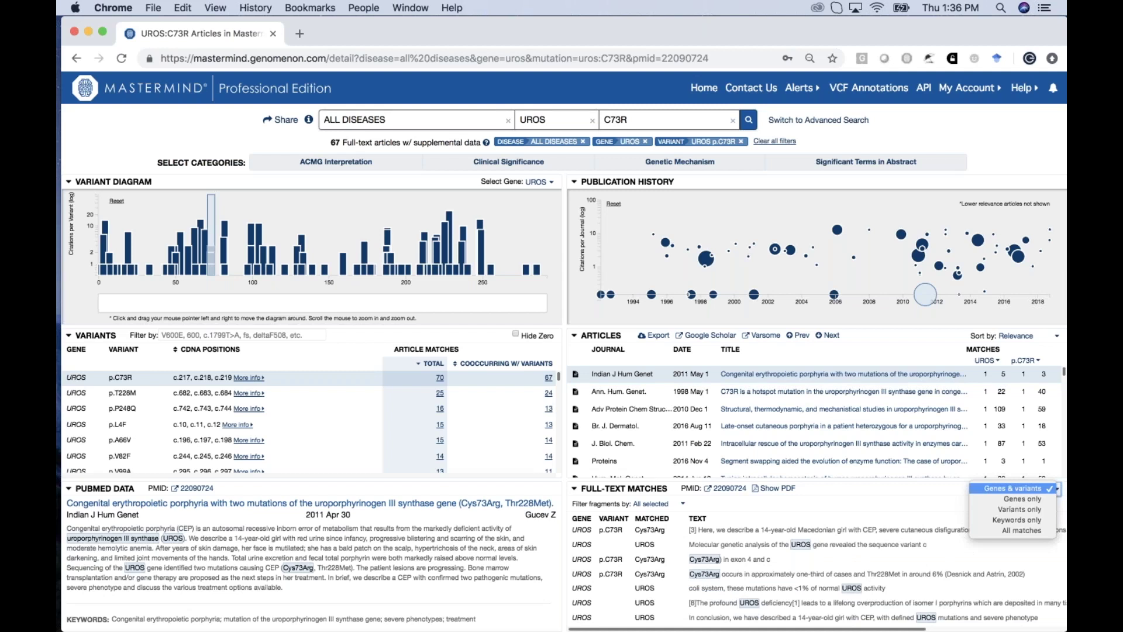
pyautogui.click(1027, 507)
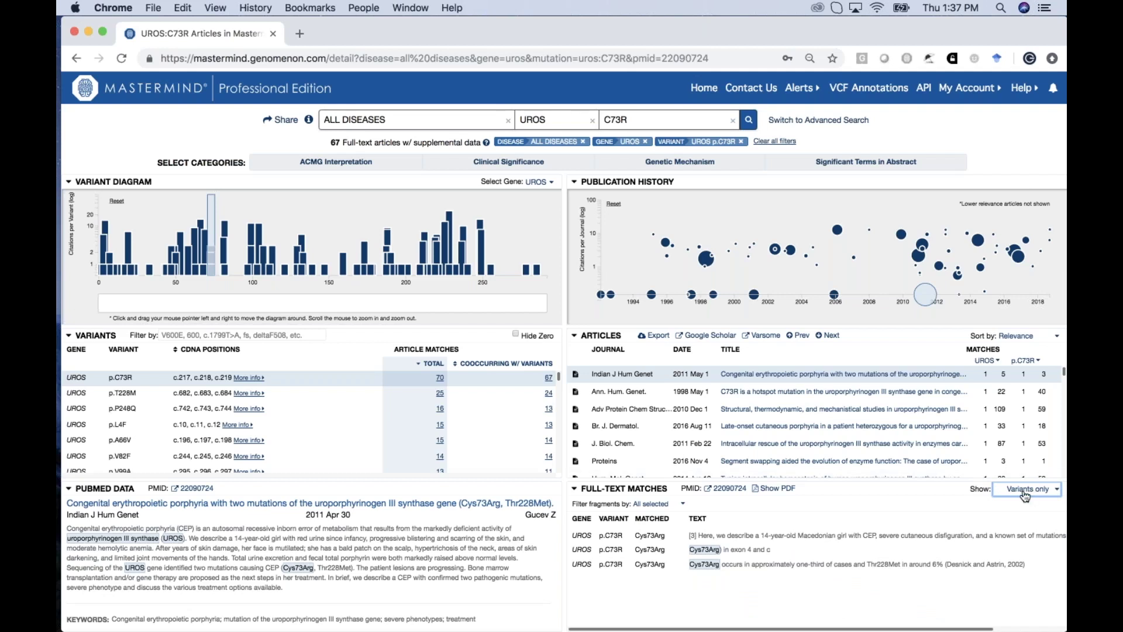
# Step: Advance through the articles one by one to the 2011 J. Biol. Chem. article, reviewing the abstracts and variant matches
pyautogui.click(827, 336)
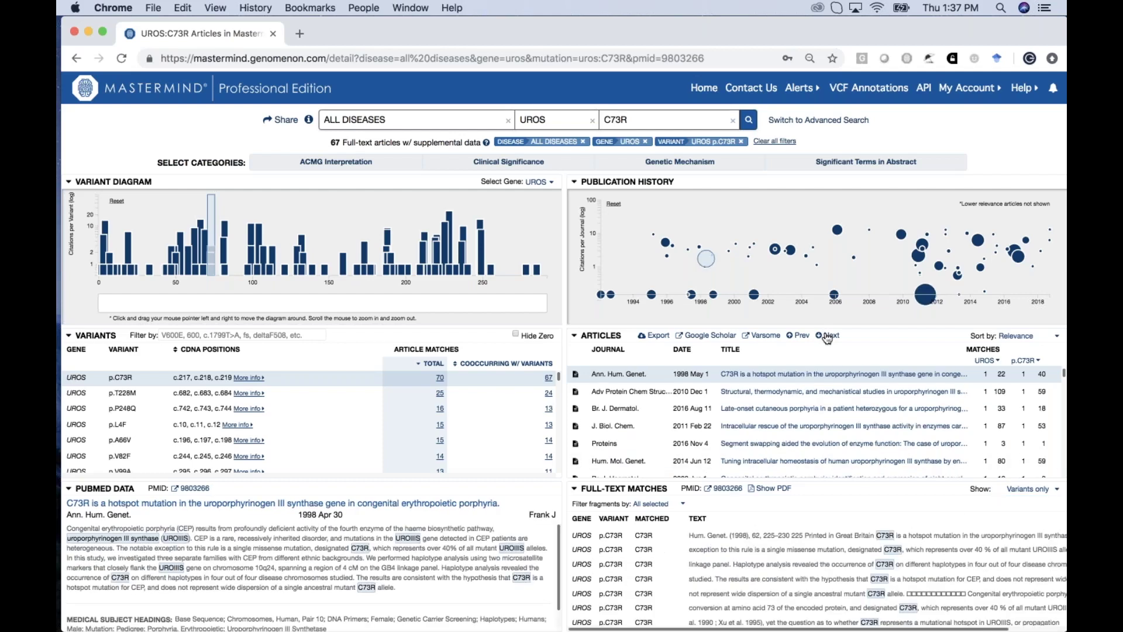
pyautogui.click(828, 337)
pyautogui.click(827, 337)
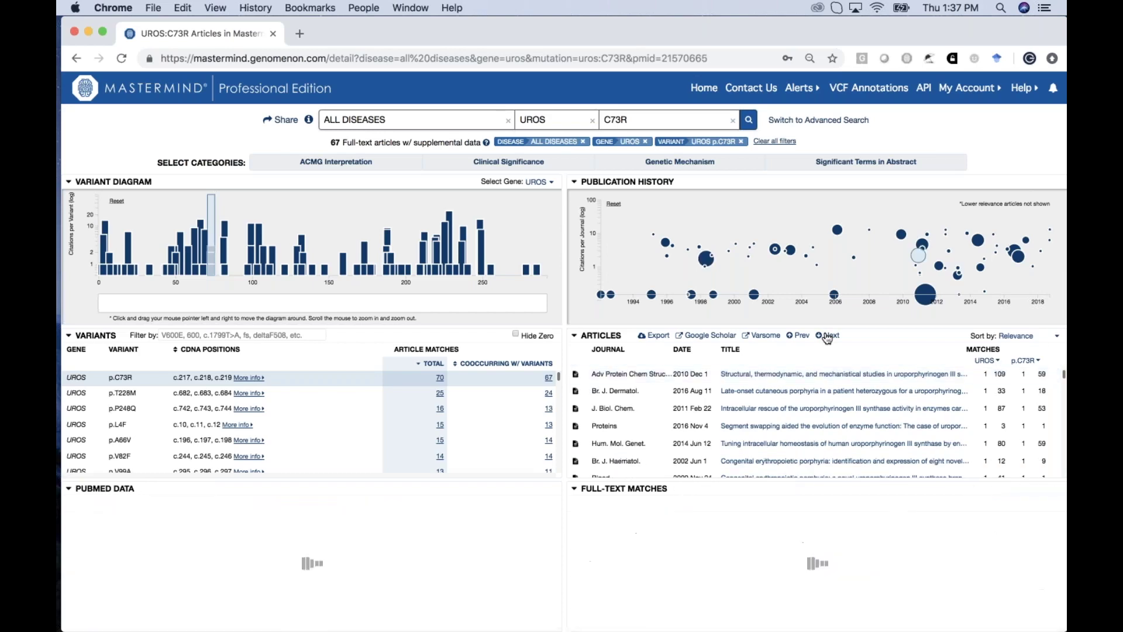
pyautogui.click(828, 337)
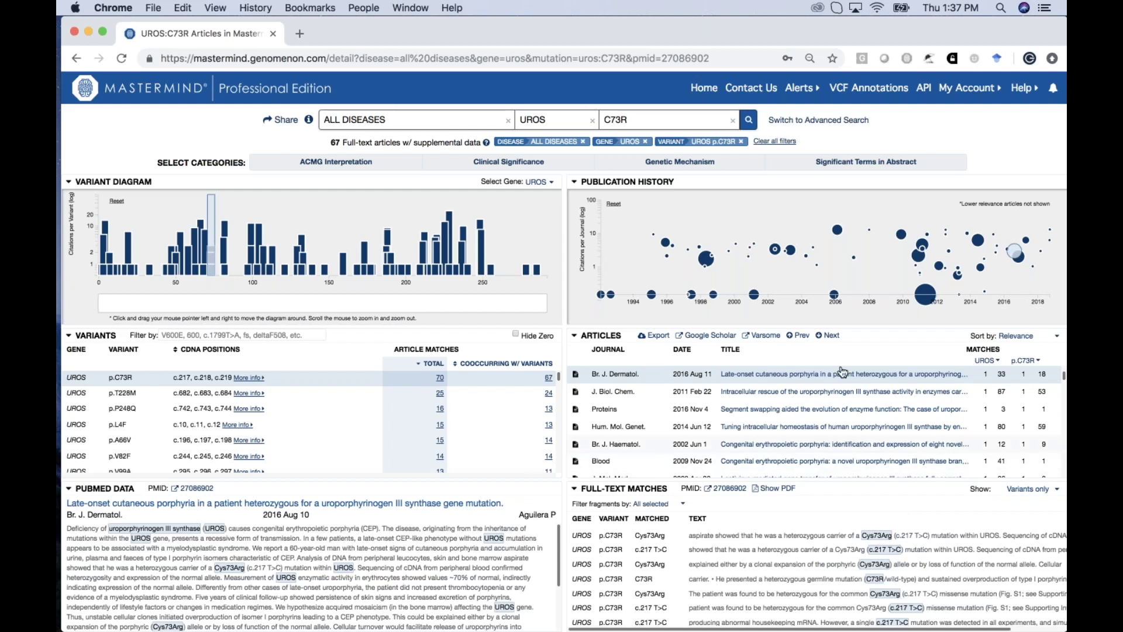
pyautogui.click(831, 337)
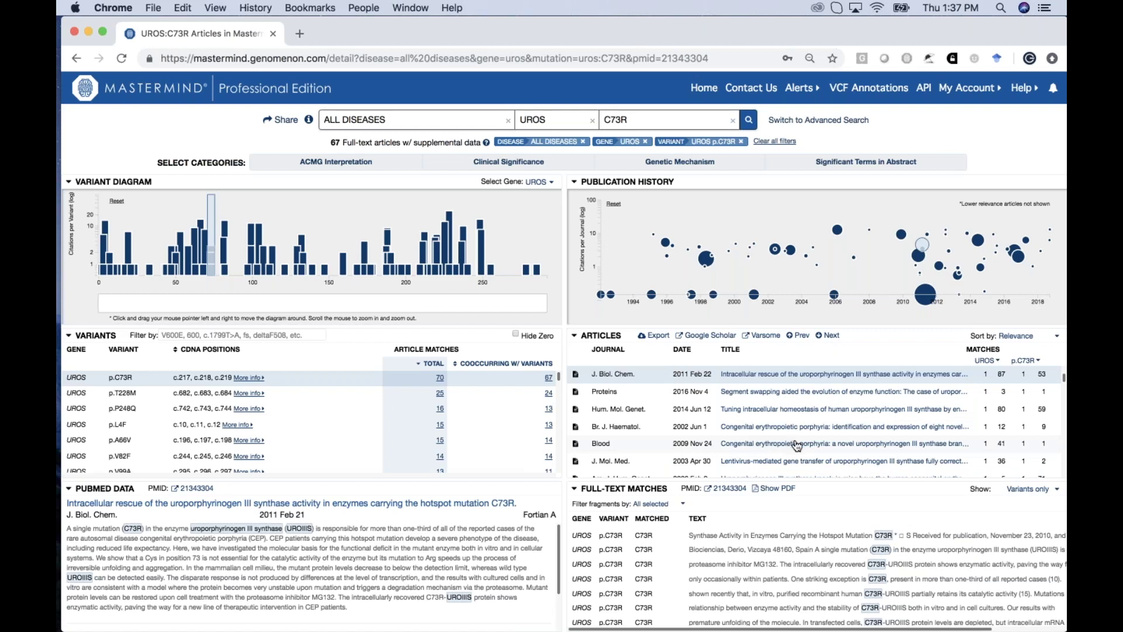
# Step: Open the 2009 Blood article on the uroporphyrinogen III synthase branchpoint mutation and show its full-text PDF
pyautogui.click(797, 446)
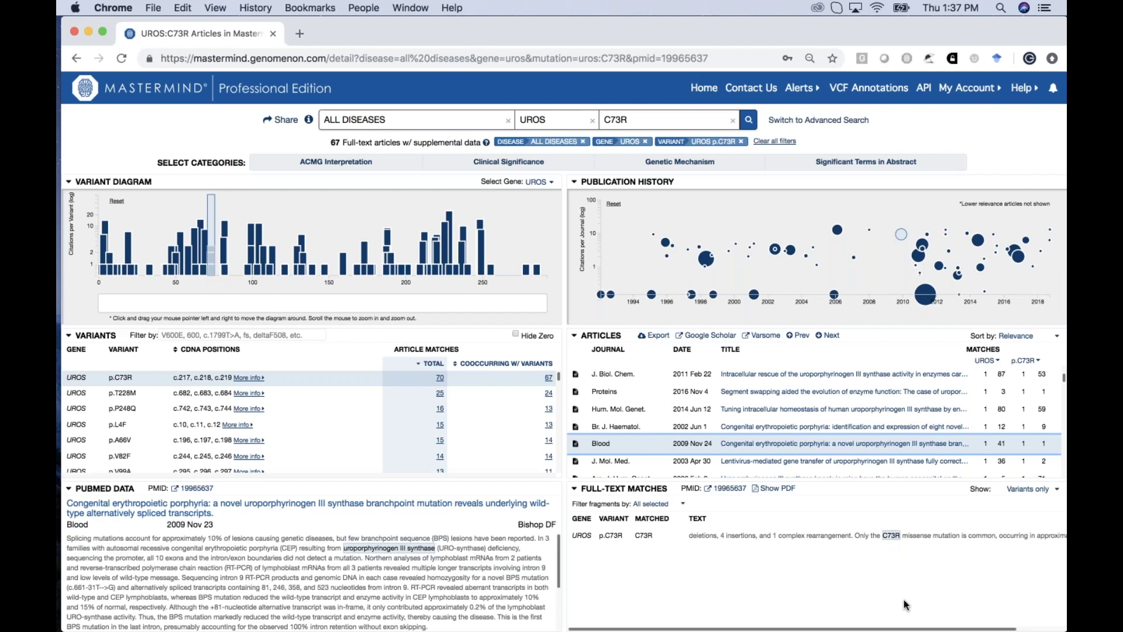
pyautogui.click(780, 490)
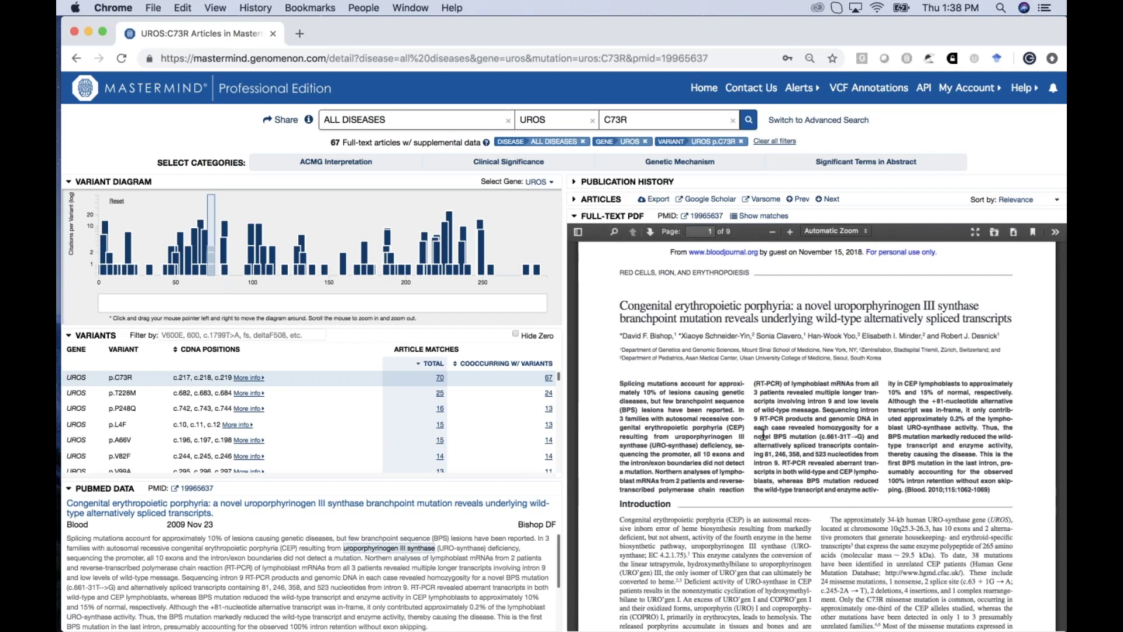
# Step: Read the abstract and introduction on the PDF's first page, and return to the article's full-text matches
pyautogui.scroll(-2, 764, 434)
pyautogui.scroll(-5, 764, 434)
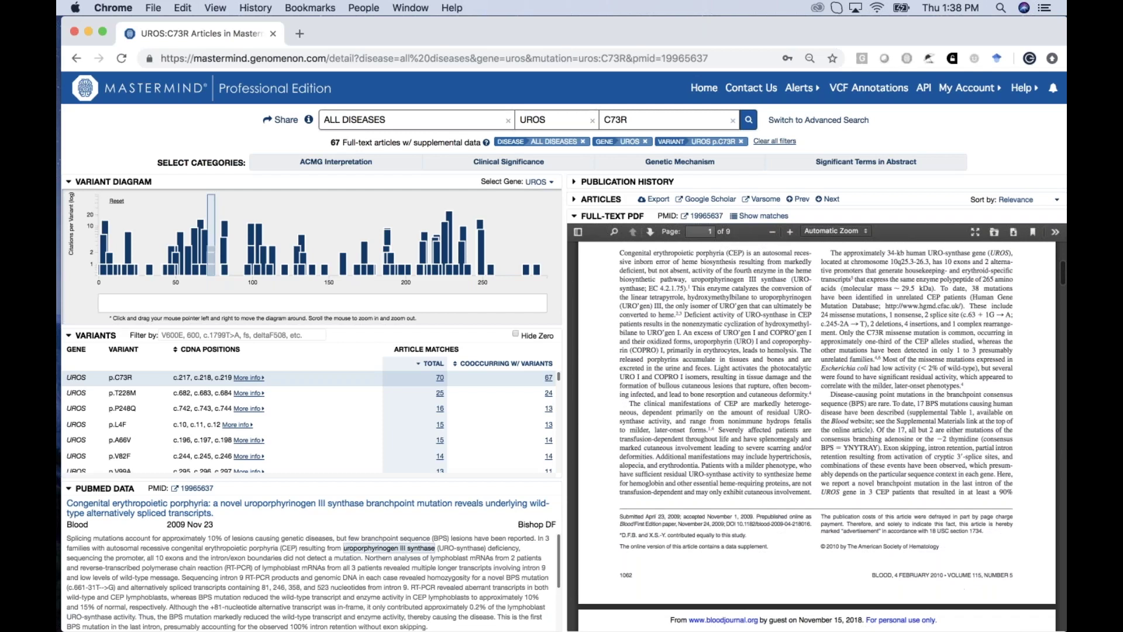
pyautogui.scroll(3, 693, 245)
pyautogui.scroll(1, 693, 245)
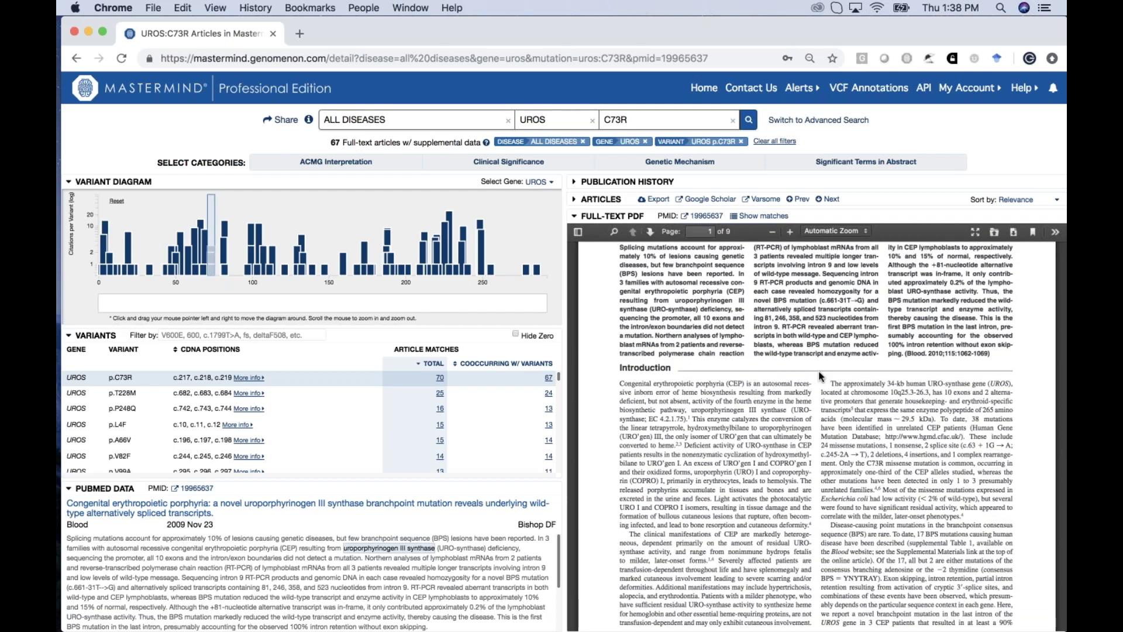
pyautogui.scroll(4, 821, 376)
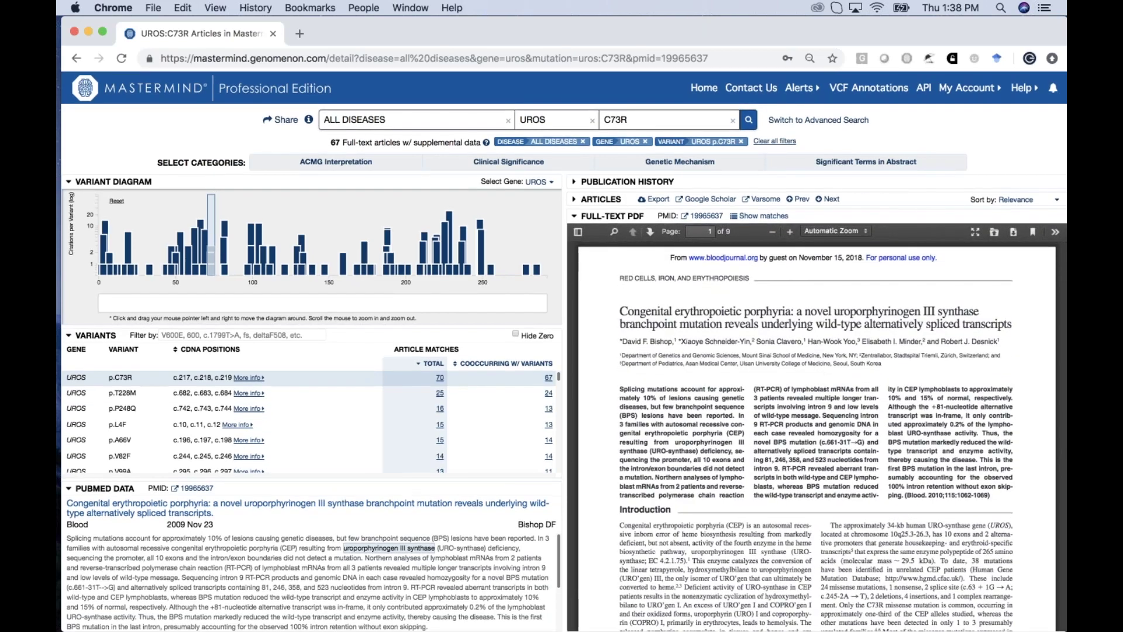
pyautogui.click(758, 216)
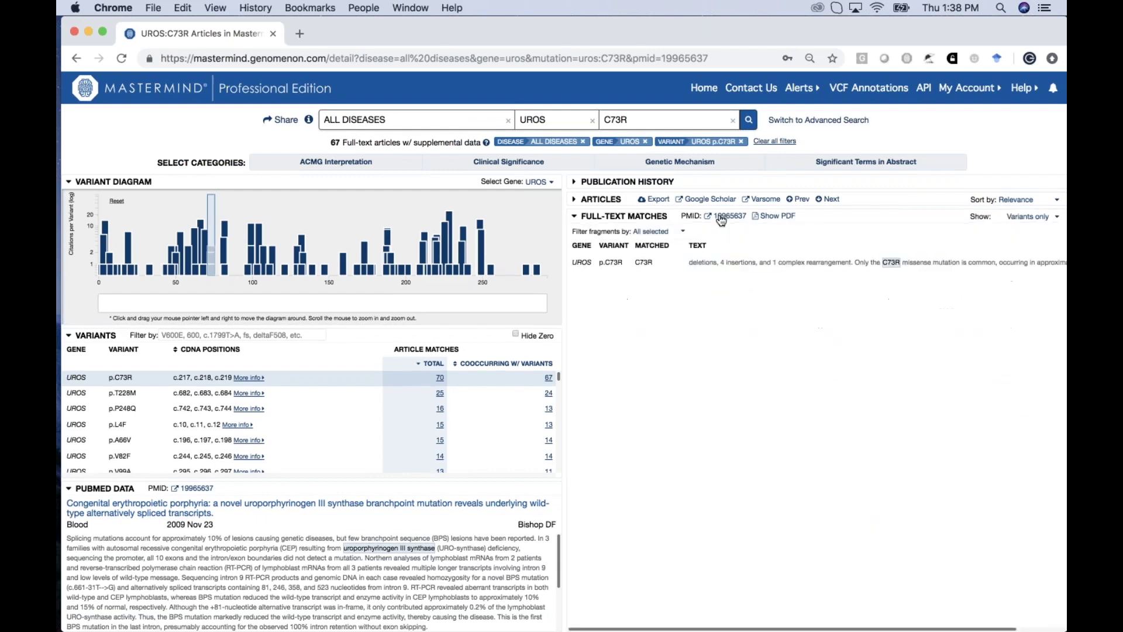
# Step: Expand the publication history to inspect individual article points, and keep the article list sorted by relevance
pyautogui.click(574, 183)
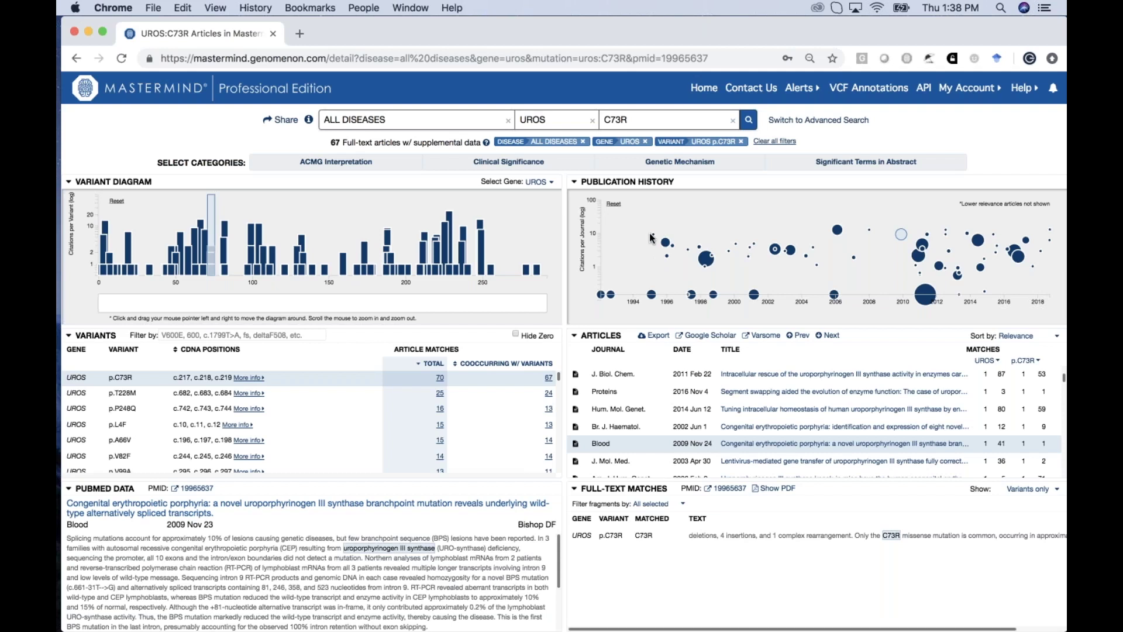
pyautogui.moveTo(666, 246)
pyautogui.moveTo(1049, 247)
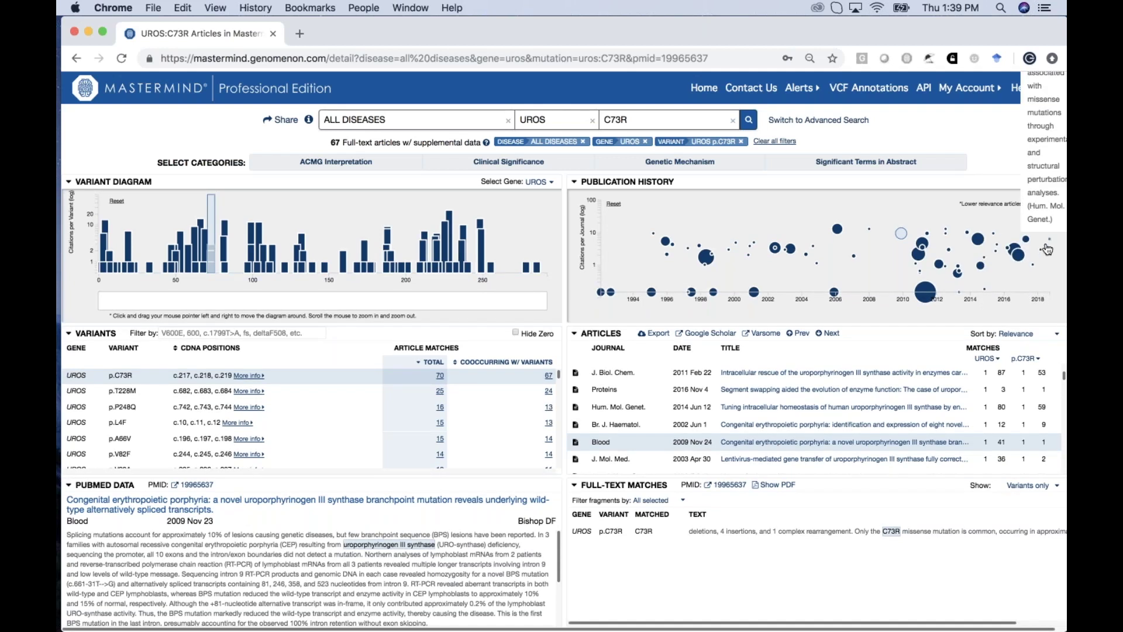
pyautogui.click(1029, 335)
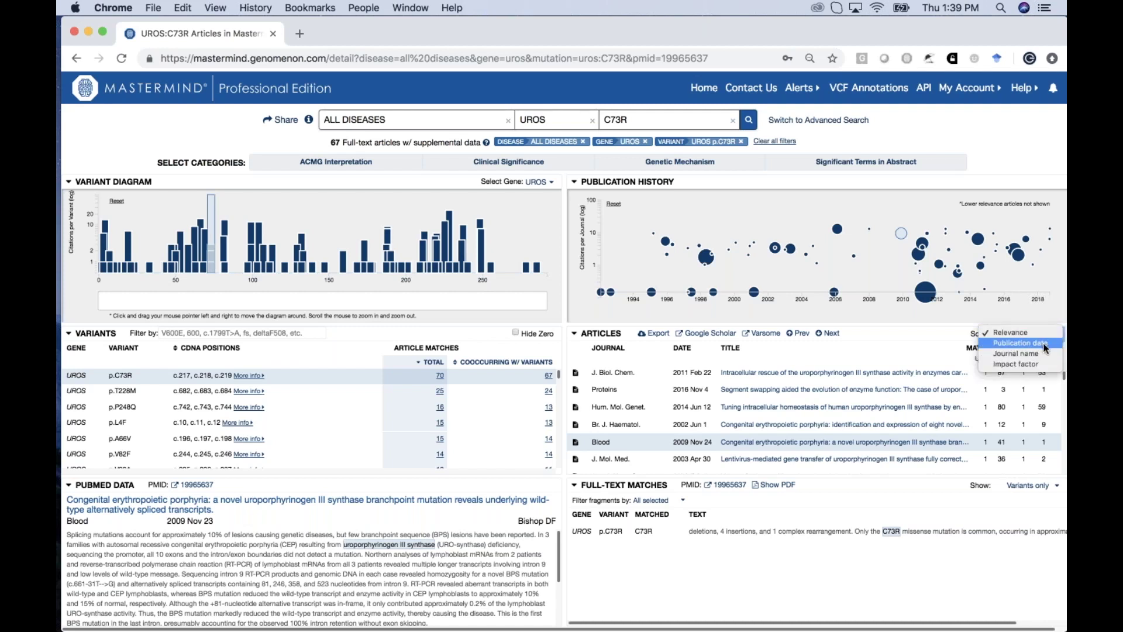
pyautogui.click(1010, 330)
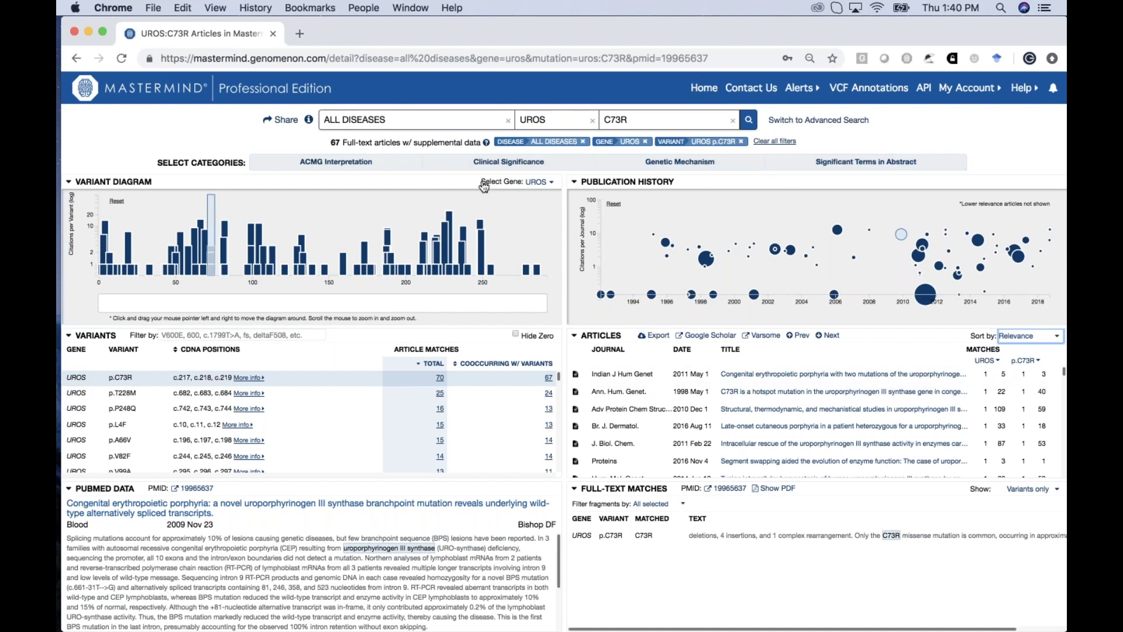
# Step: Open the ACMG Interpretation categories and look through the in vivo and in vitro terms under Functional
pyautogui.click(319, 169)
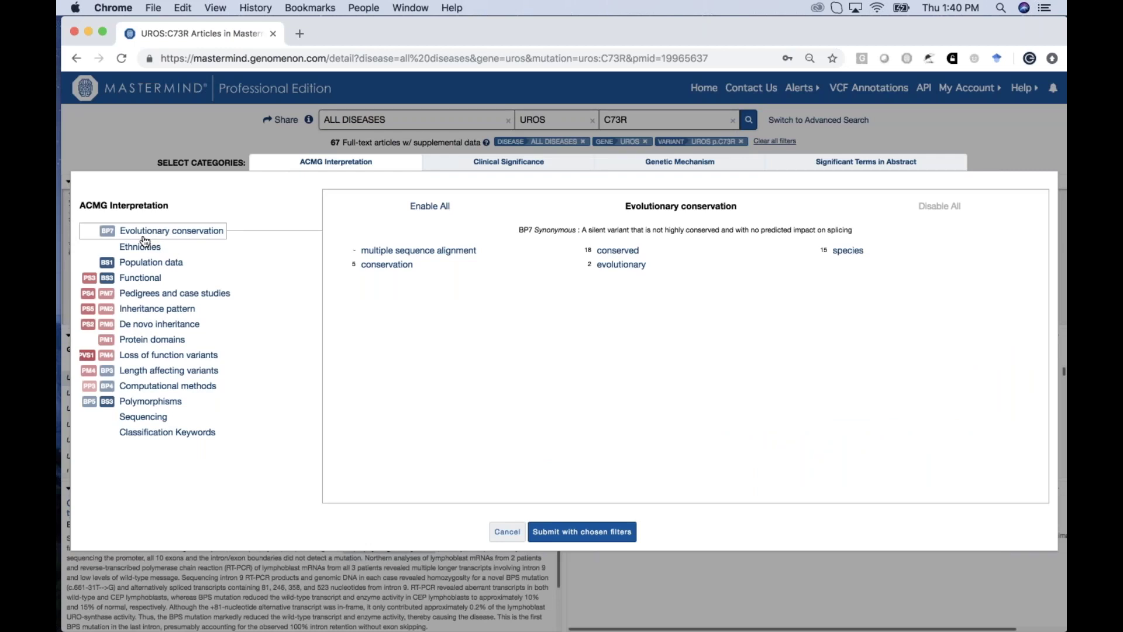
pyautogui.click(150, 280)
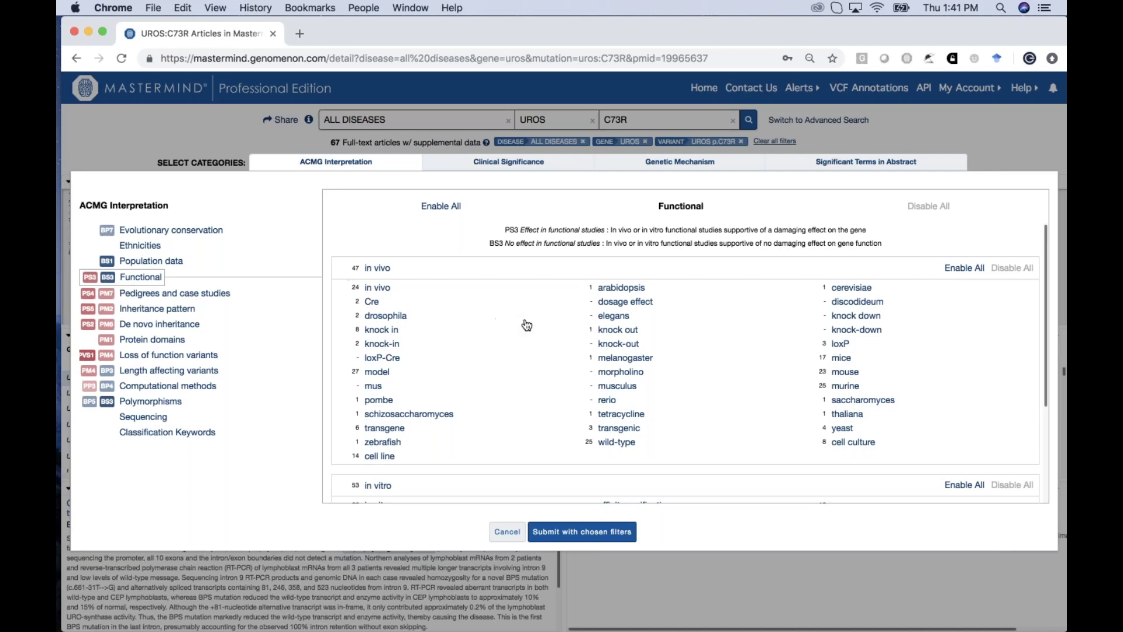
pyautogui.scroll(-5, 527, 325)
pyautogui.scroll(5, 532, 320)
pyautogui.scroll(-5, 388, 272)
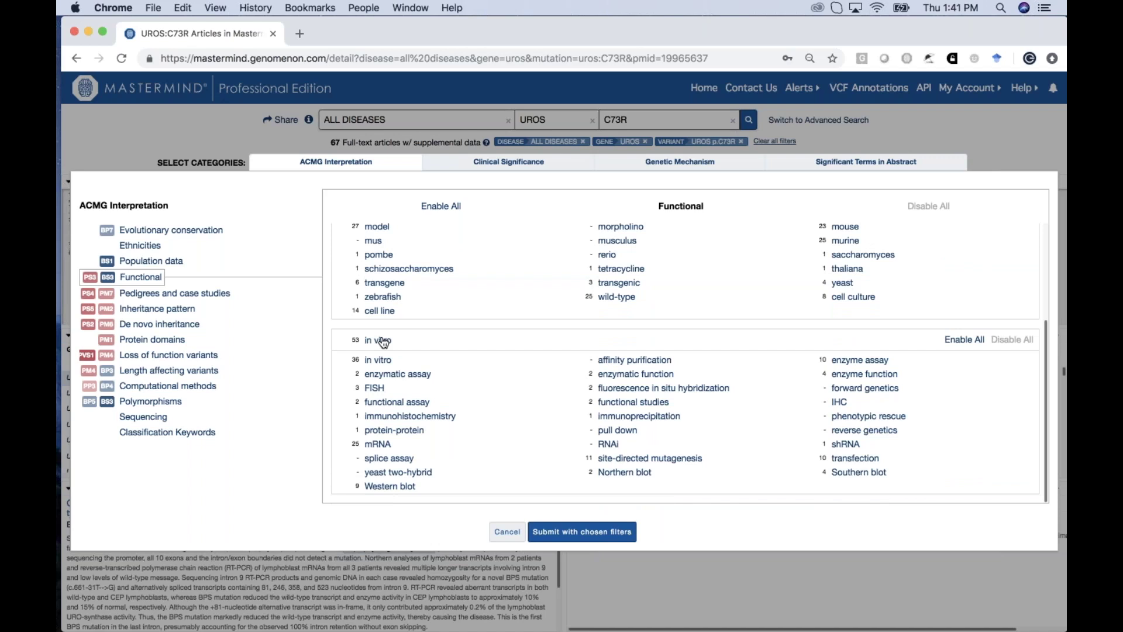
pyautogui.scroll(5, 383, 342)
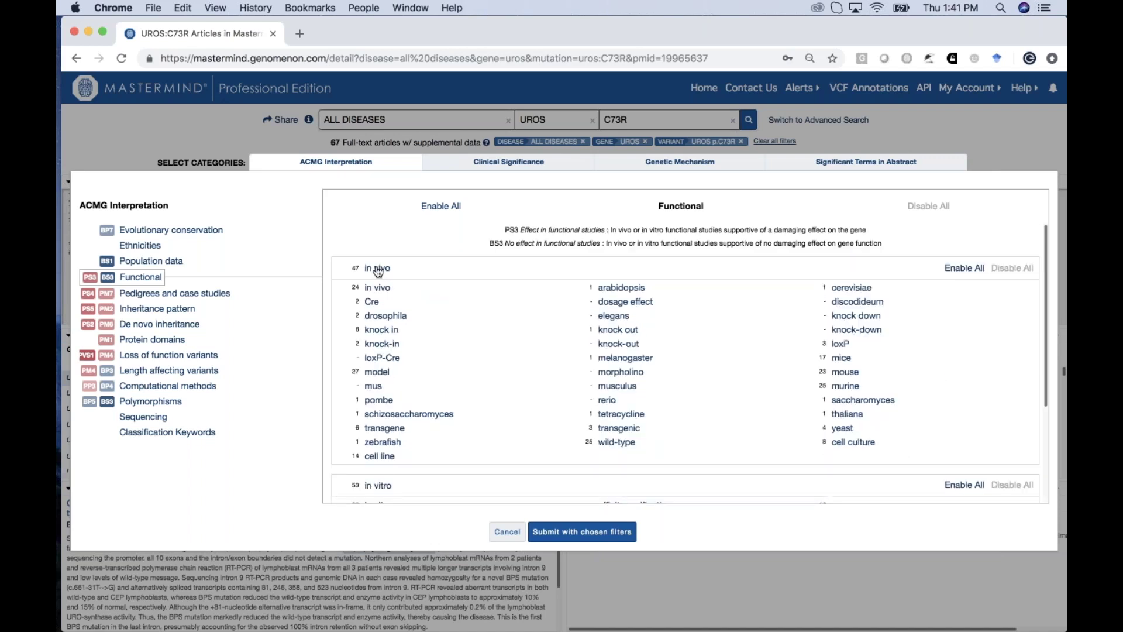
# Step: Select the drosophila, in vivo and knock in terms, and extend the selection to the whole in vivo group
pyautogui.click(390, 318)
pyautogui.click(376, 290)
pyautogui.click(394, 334)
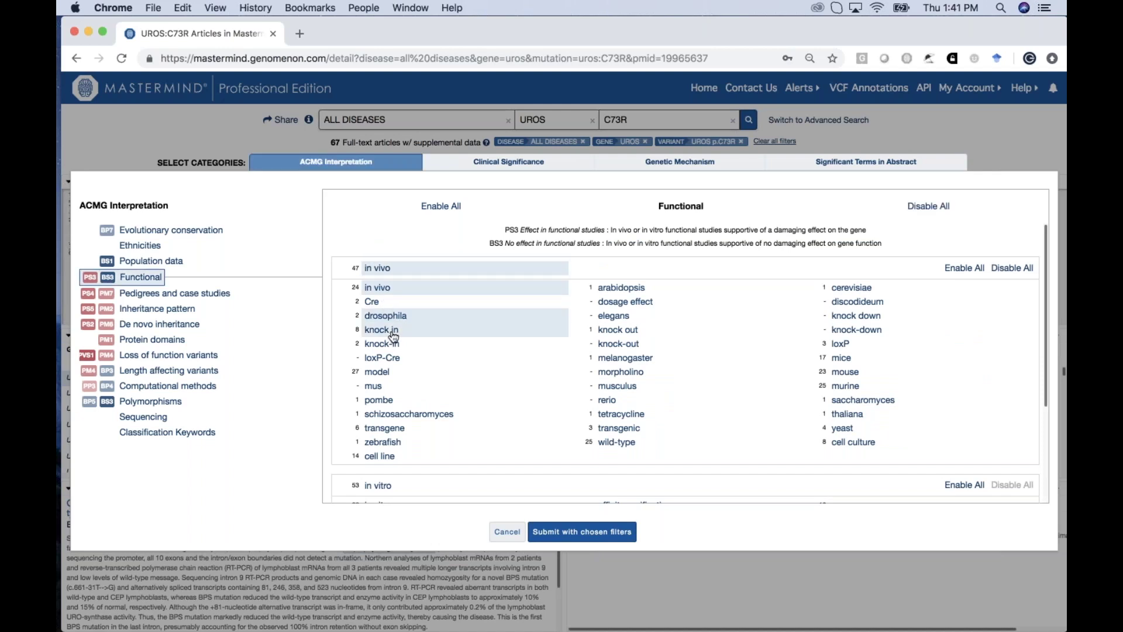
pyautogui.click(380, 270)
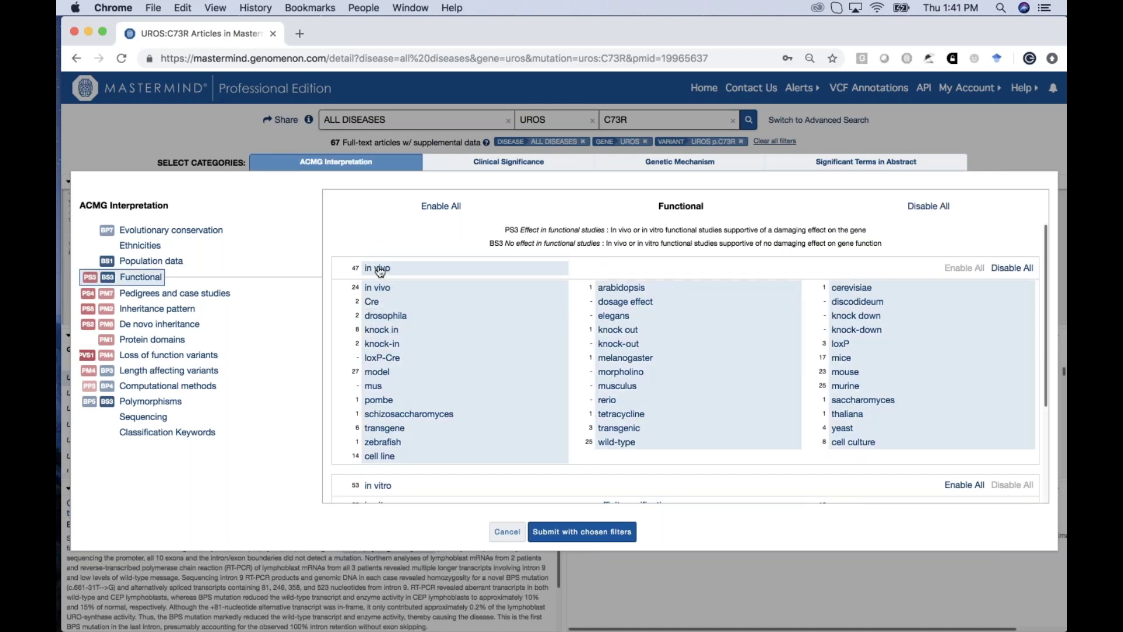
# Step: Enable all Functional terms, both in vivo and in vitro, and submit them as the category filter
pyautogui.click(441, 206)
pyautogui.scroll(-5, 469, 363)
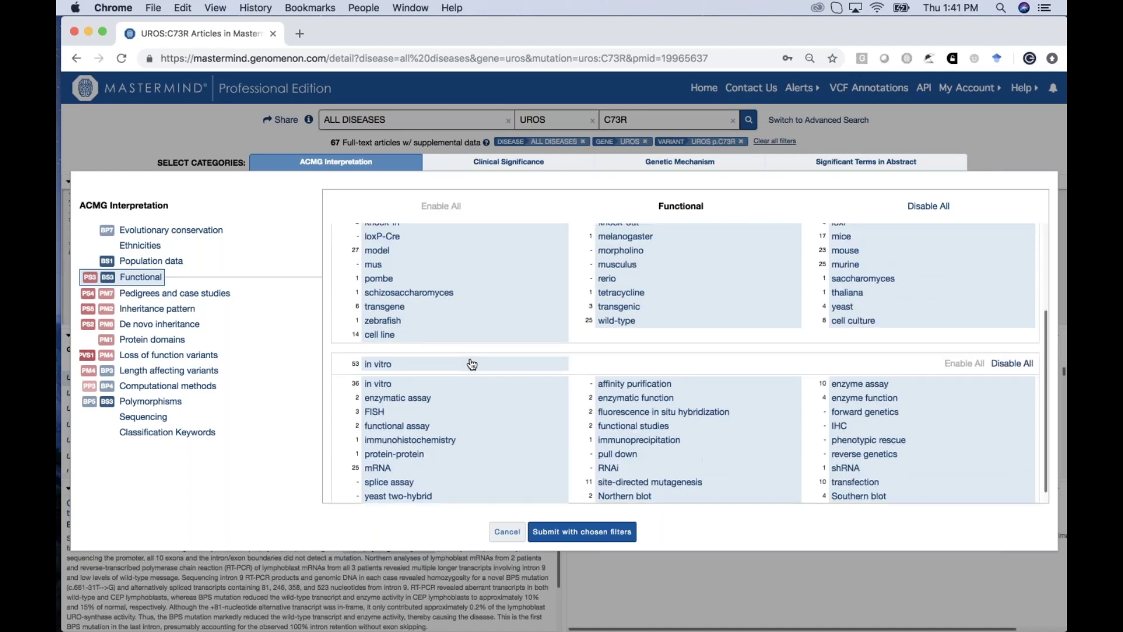
pyautogui.scroll(5, 472, 363)
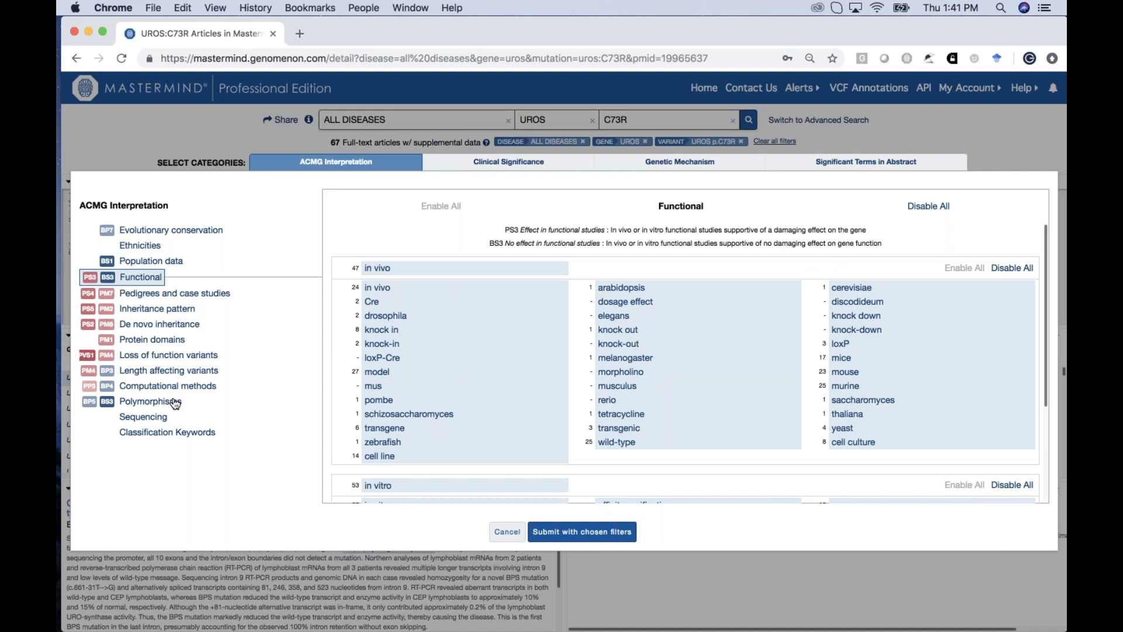
pyautogui.click(576, 532)
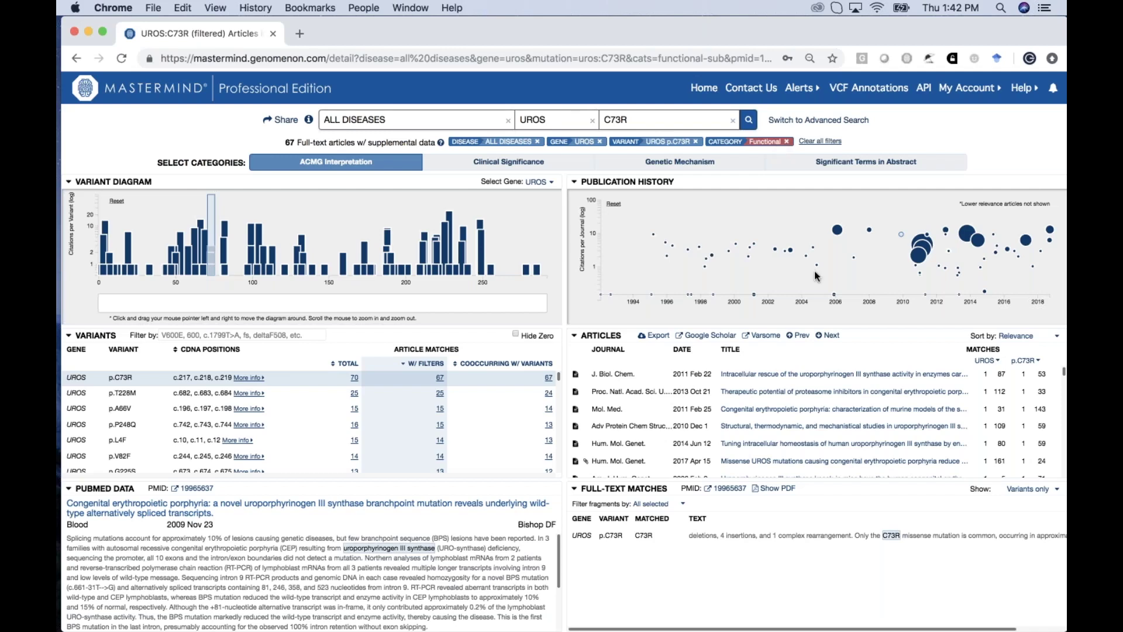
# Step: Open the 2011 J. Biol. Chem. article on intracellular rescue of uroporphyrinogen III synthase and read its variant matches
pyautogui.click(811, 376)
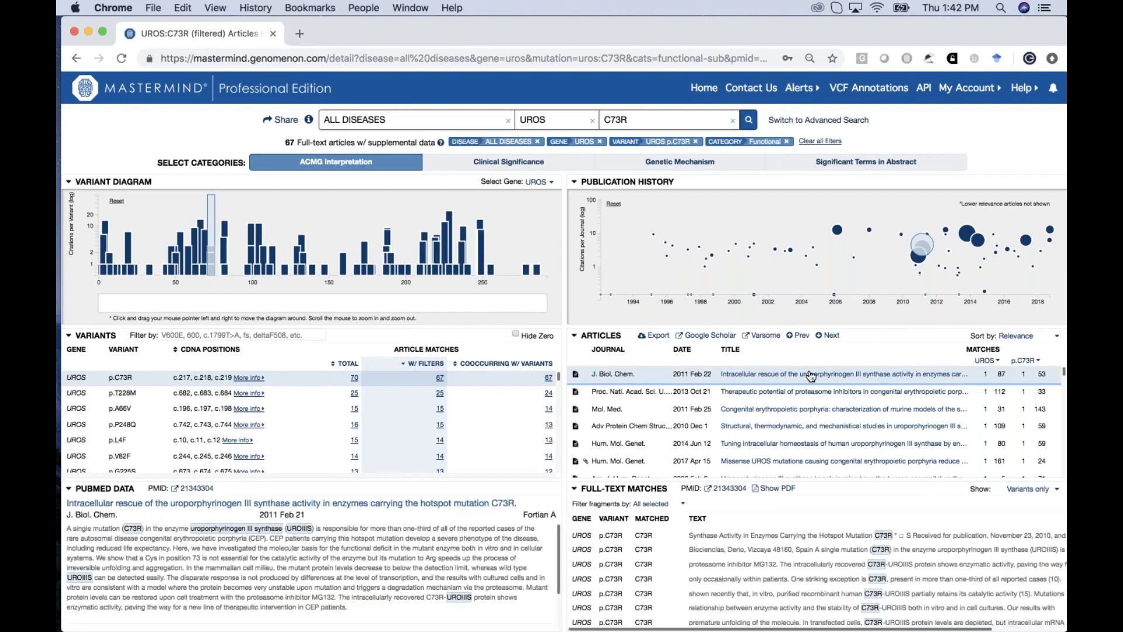
pyautogui.scroll(-5, 837, 578)
pyautogui.scroll(-1, 838, 578)
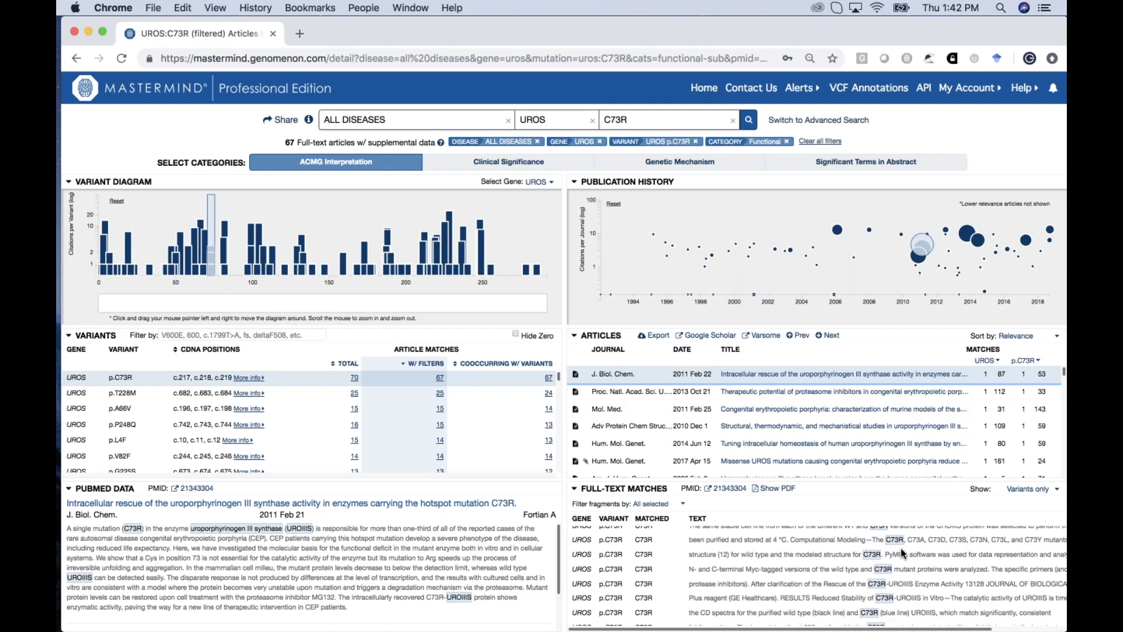
# Step: Show the article's full-text matches as keywords only and as all matches, reading through the fragments in each view
pyautogui.click(1025, 489)
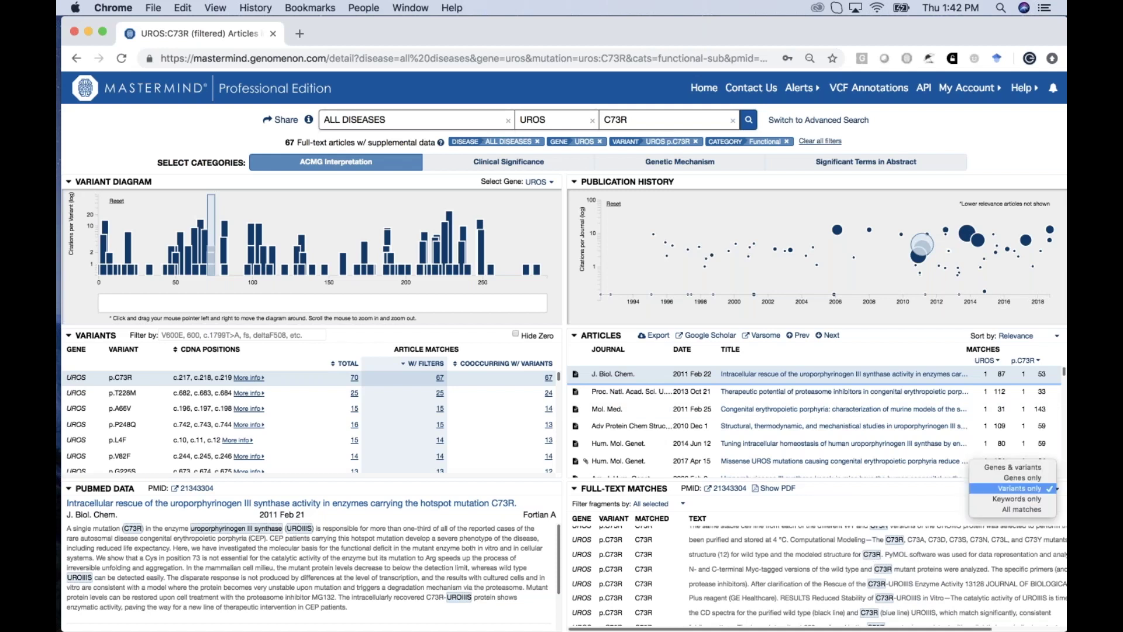
pyautogui.click(1021, 500)
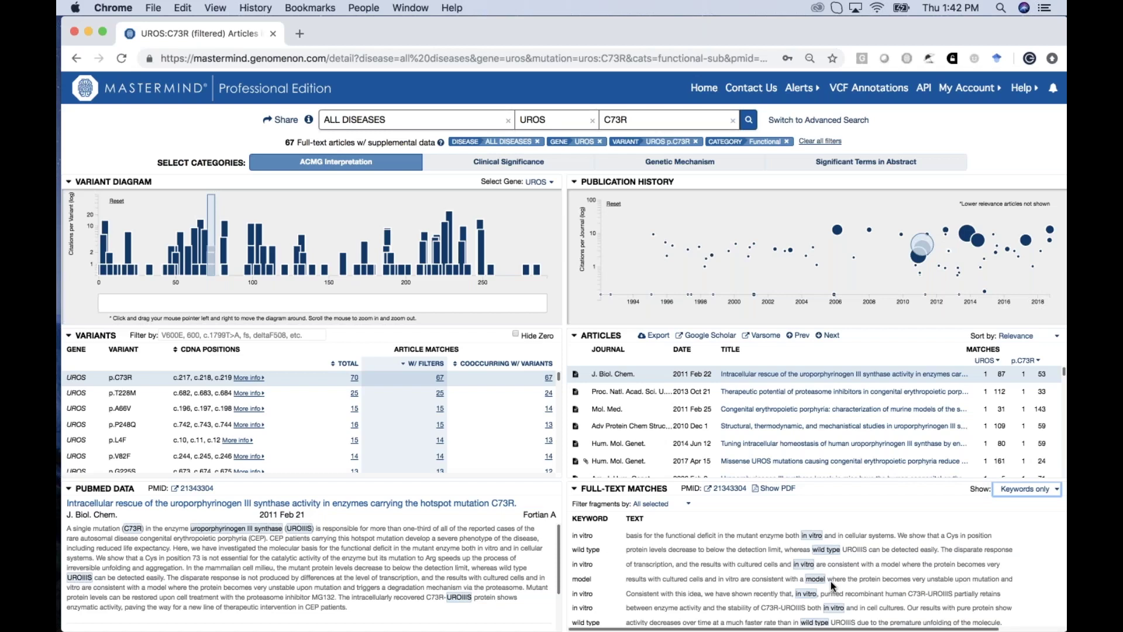
pyautogui.scroll(-3, 830, 580)
pyautogui.click(1003, 496)
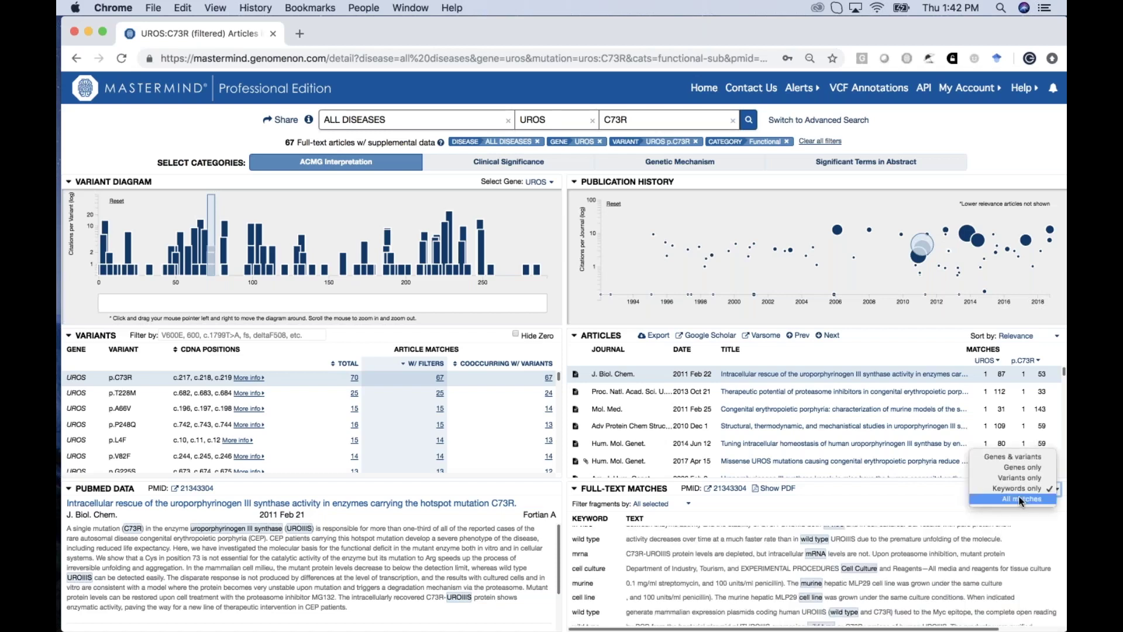
pyautogui.click(1024, 498)
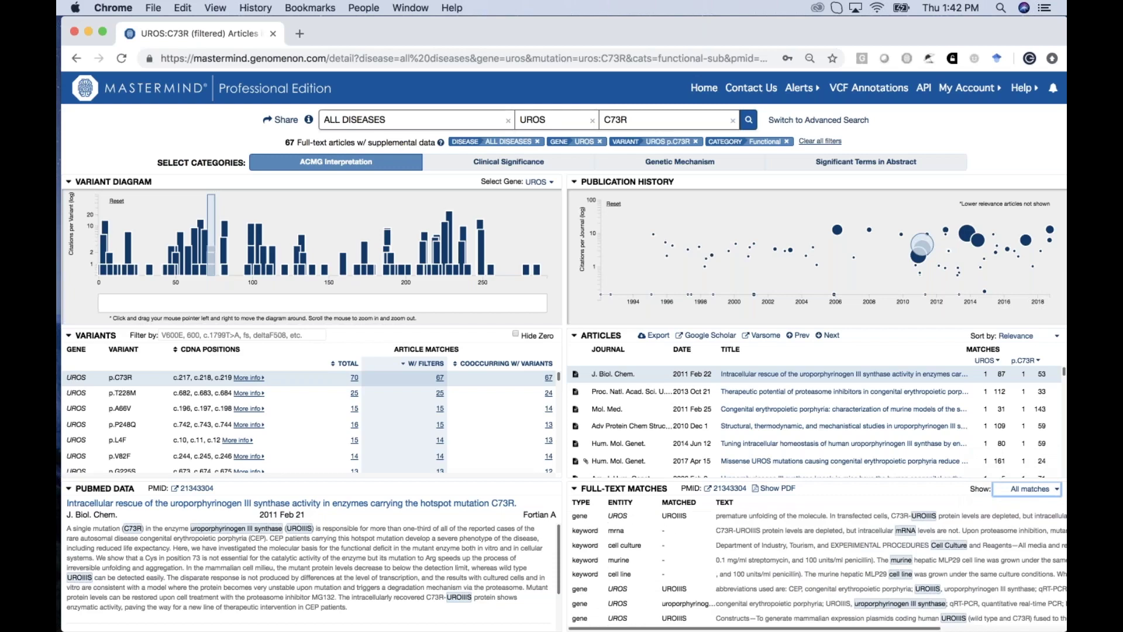
pyautogui.scroll(-2, 587, 537)
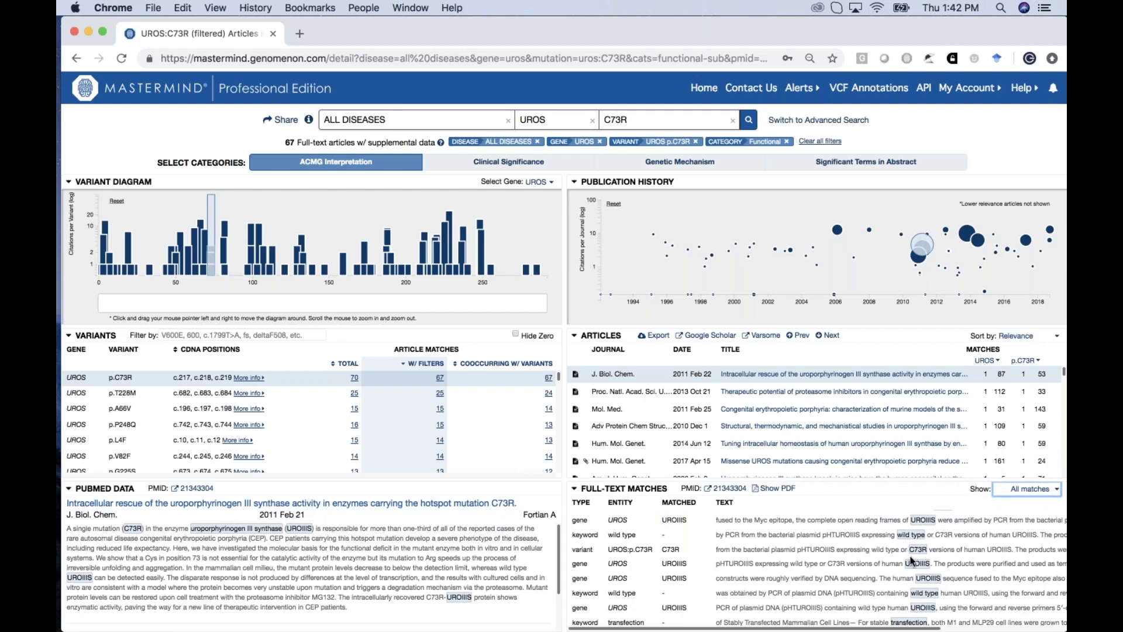
pyautogui.scroll(-5, 911, 561)
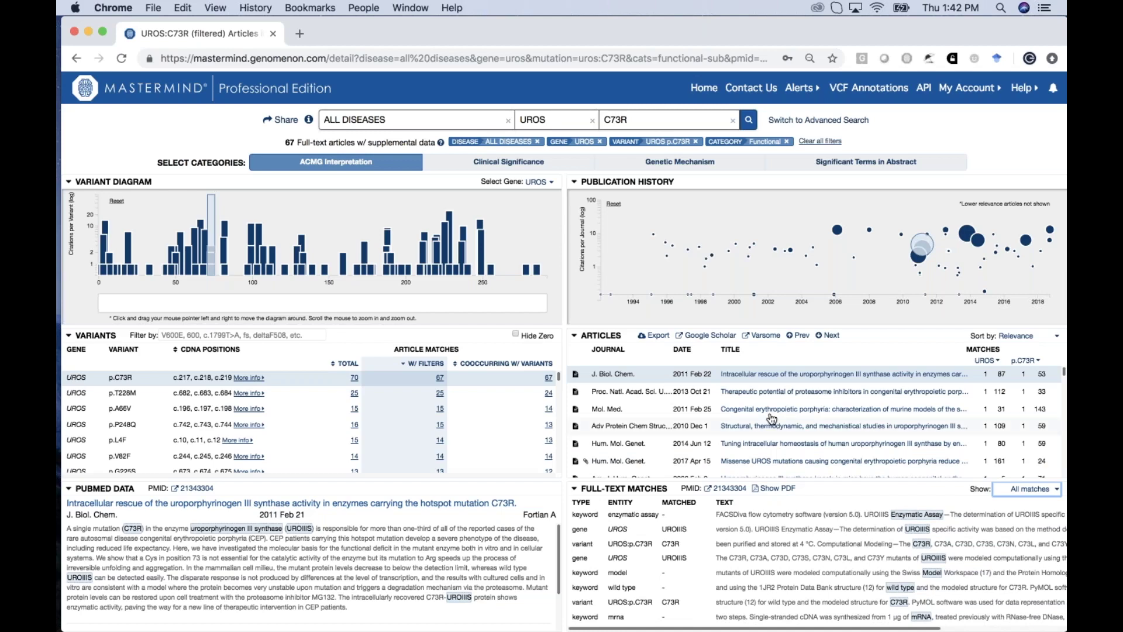
# Step: Limit the J. Biol. Chem. article's full-text matches to variants only
pyautogui.click(1031, 491)
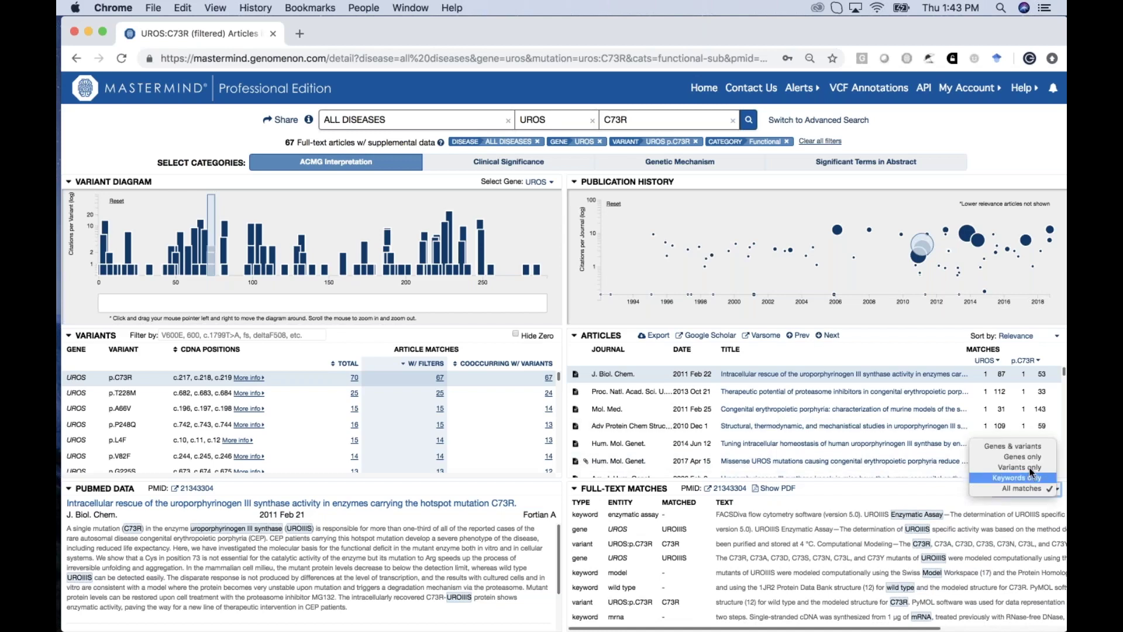
pyautogui.click(990, 483)
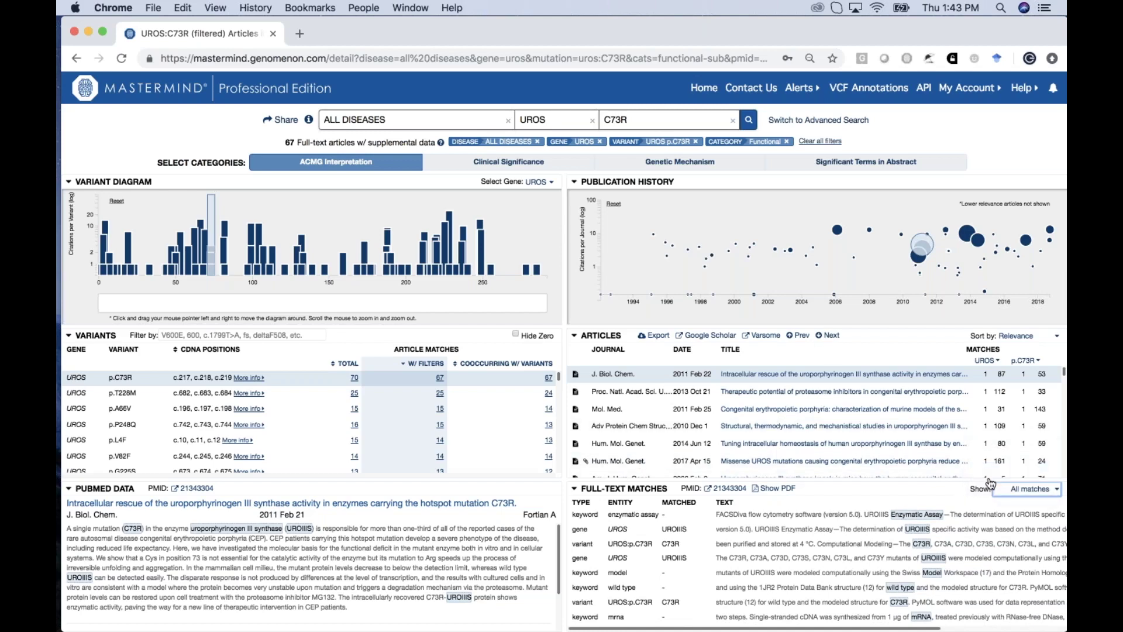
pyautogui.press('v')
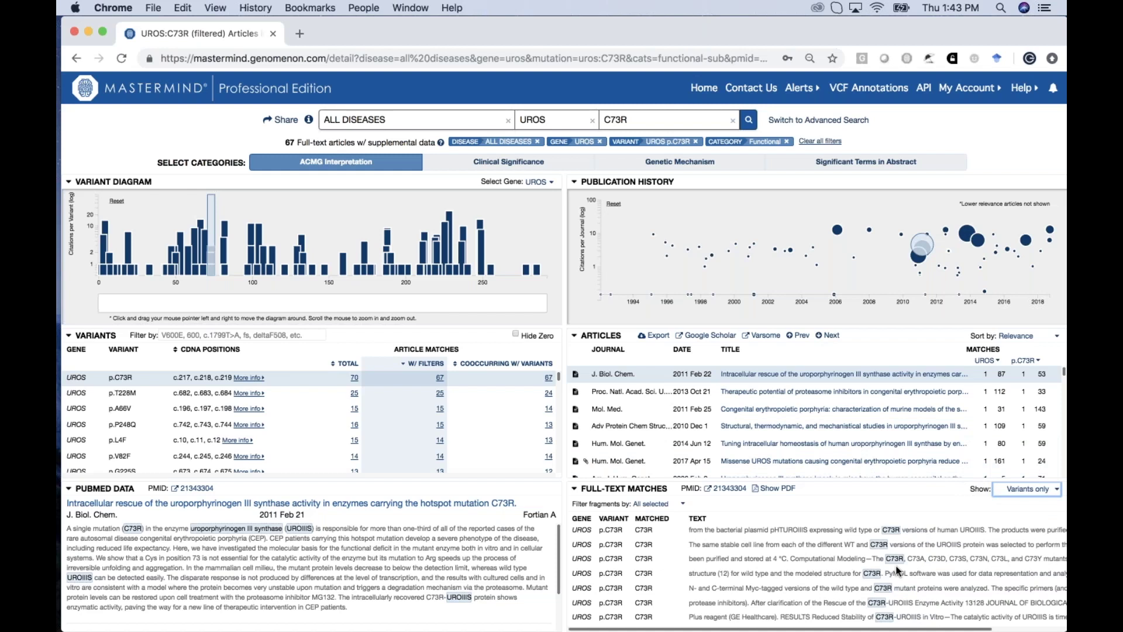
# Step: Advance two articles to the 2011 Mol. Med. article on murine models of congenital erythropoietic porphyria and review its abstract
pyautogui.click(828, 338)
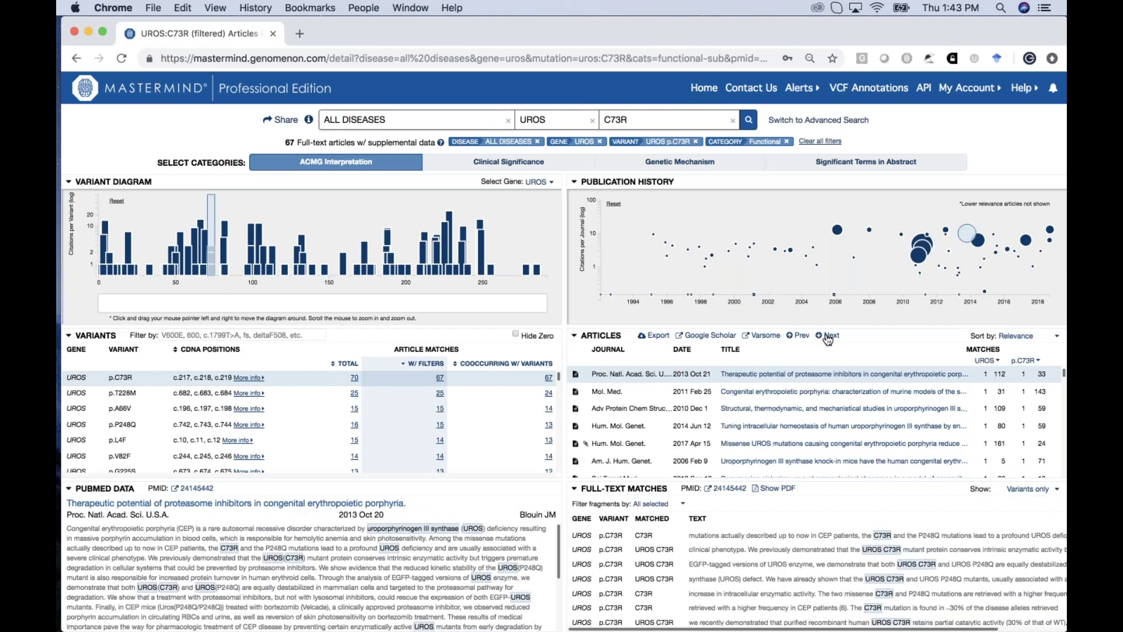
pyautogui.click(828, 338)
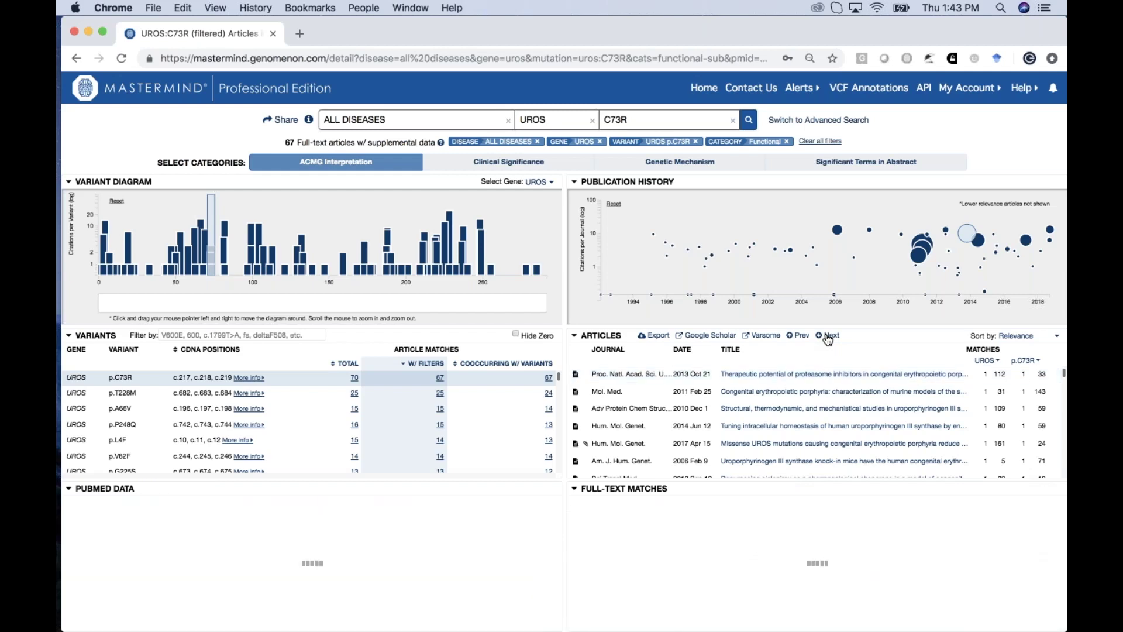
pyautogui.scroll(-8, 828, 595)
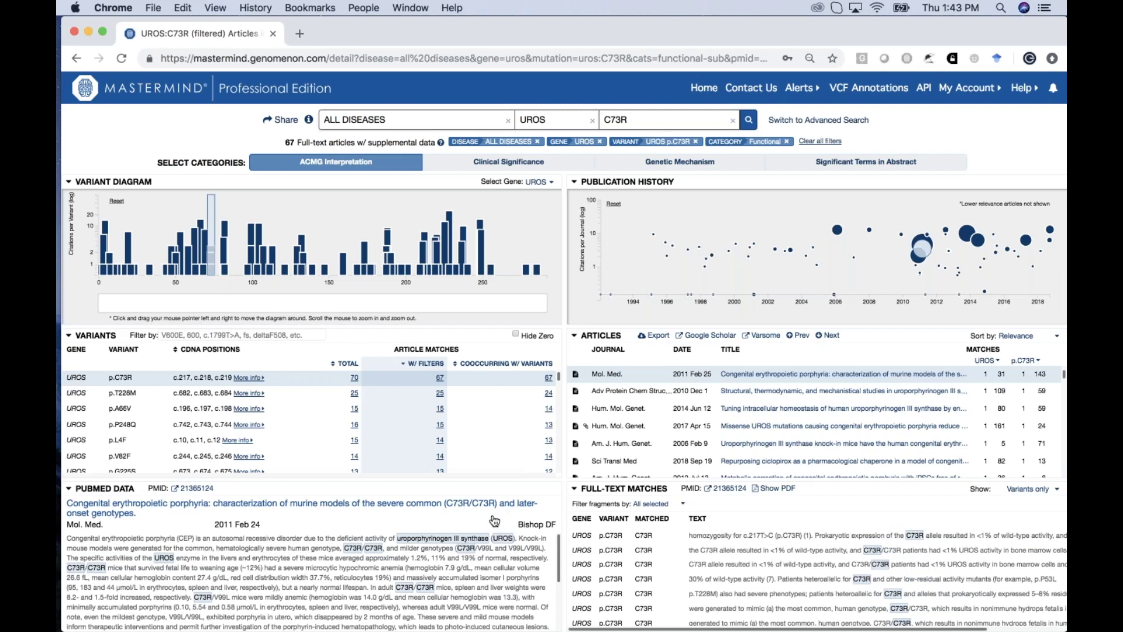
# Step: Limit the Mol. Med. article's full-text matches to keywords only and read through the matched fragments
pyautogui.click(1027, 489)
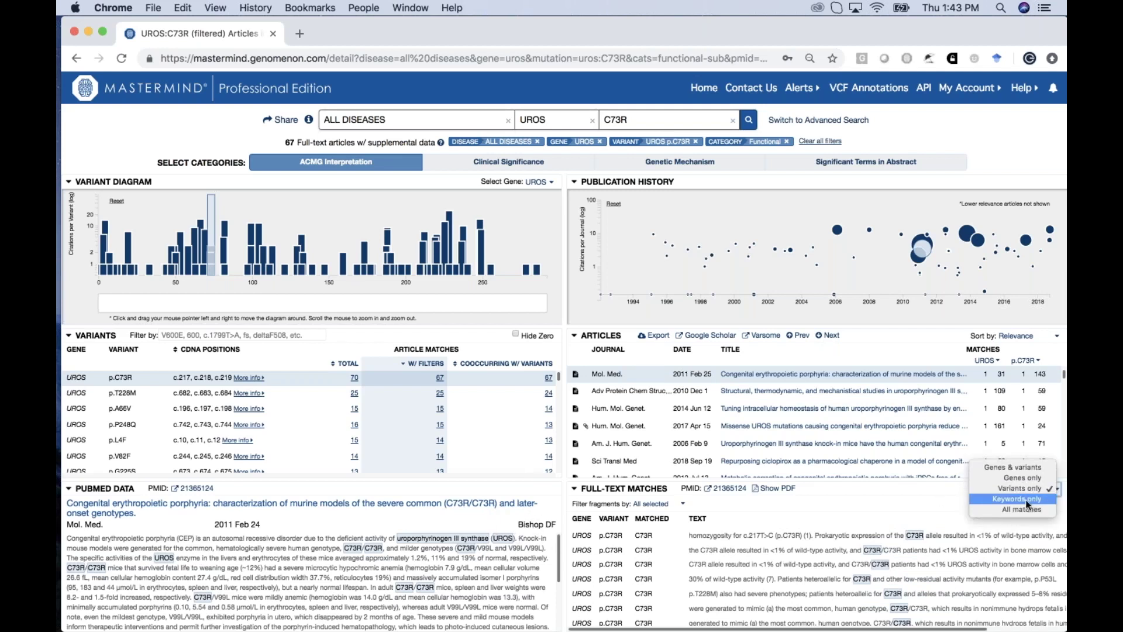
pyautogui.press('Escape')
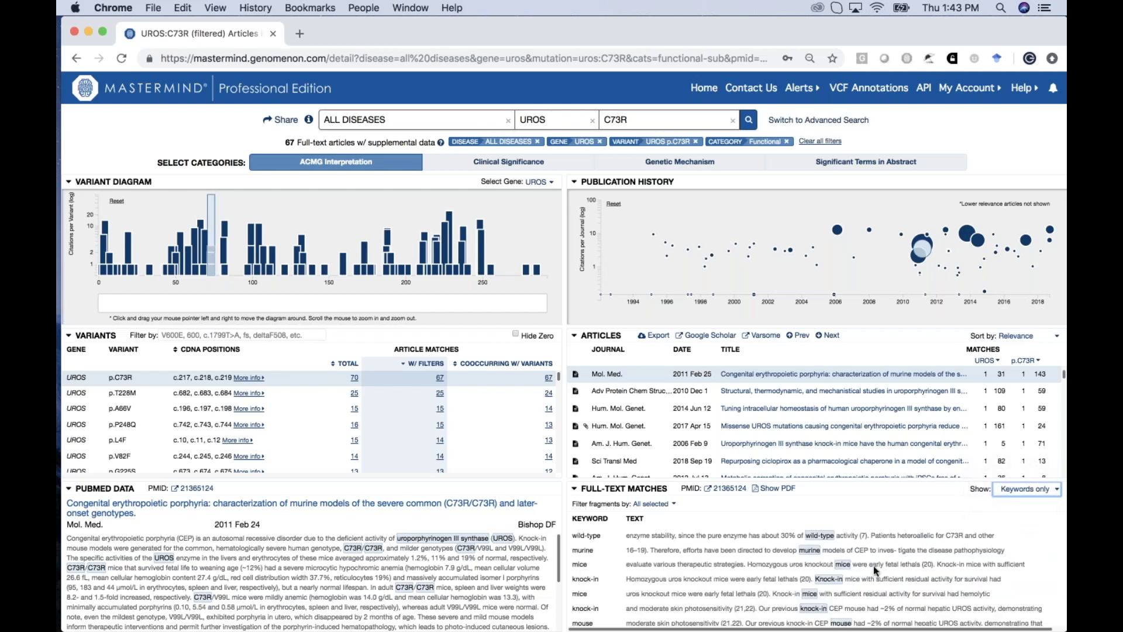
pyautogui.scroll(-1, 873, 566)
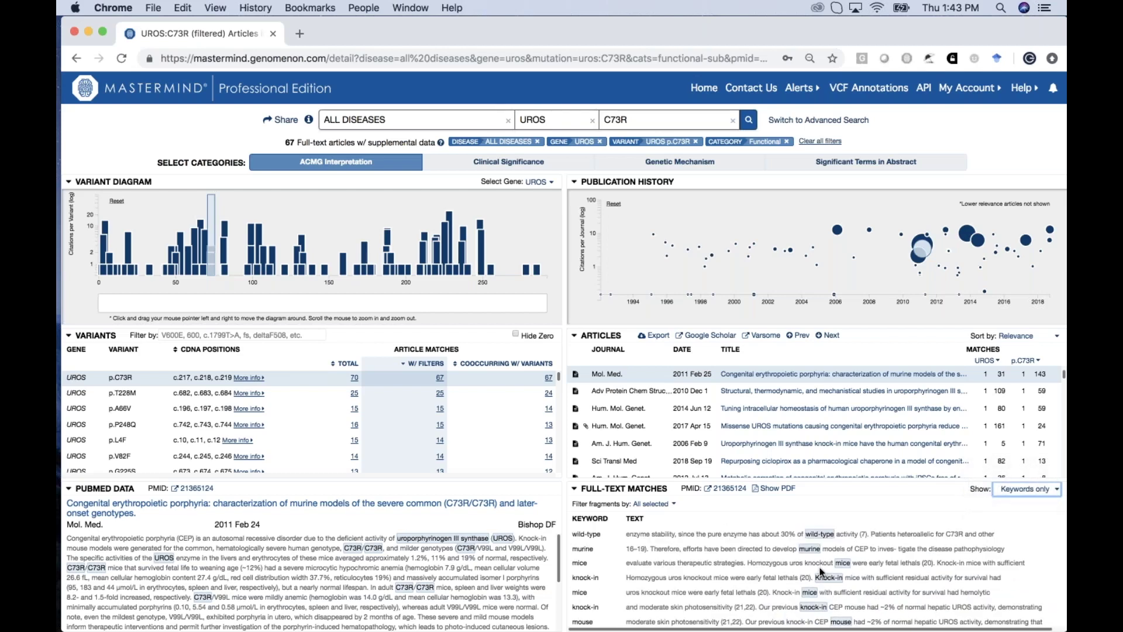
pyautogui.scroll(-5, 852, 570)
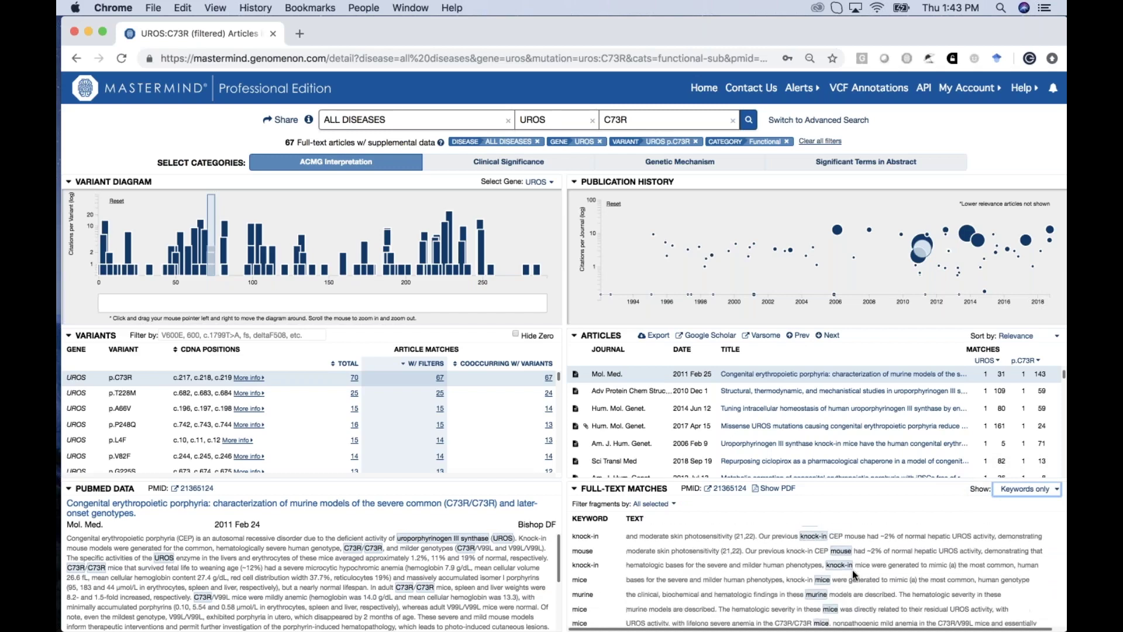
# Step: Open the Mol. Med. article's full-text PDF and view its first page with the title and abstract
pyautogui.click(780, 489)
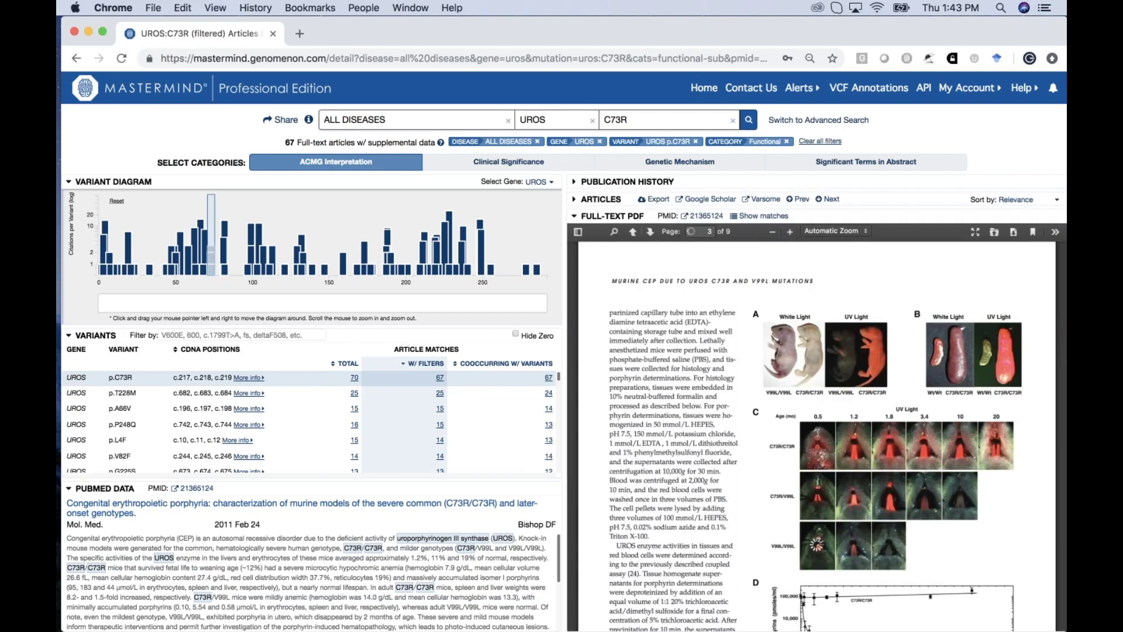
pyautogui.scroll(20, 817, 438)
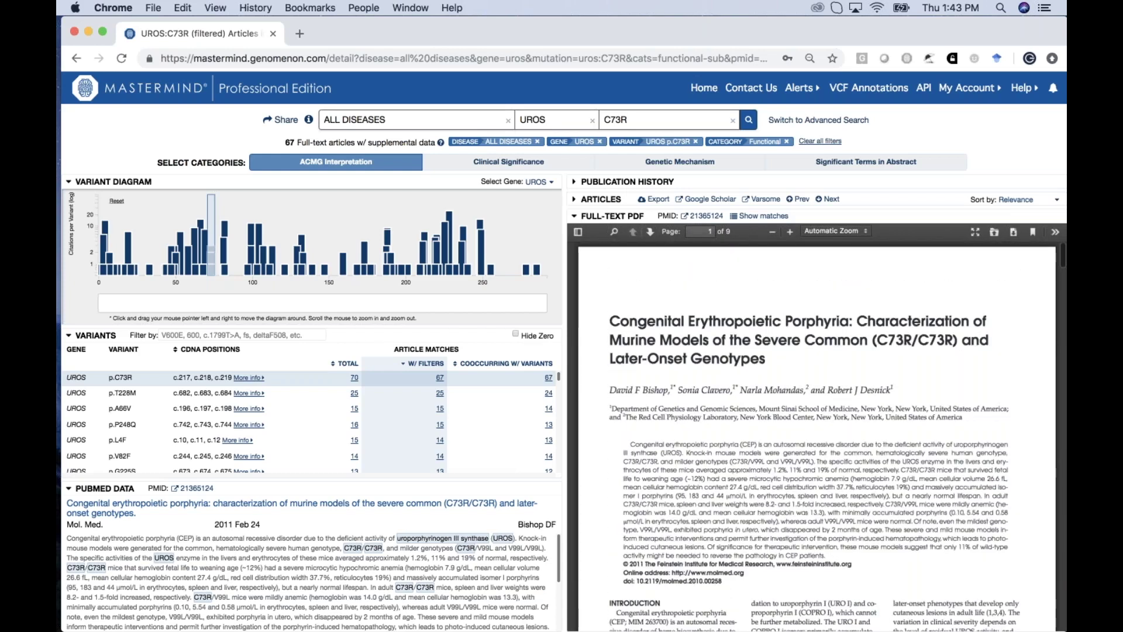
pyautogui.scroll(1, 817, 439)
# Step: Start a new search from the home page for the ATM gene across all diseases
pyautogui.click(196, 94)
pyautogui.click(594, 323)
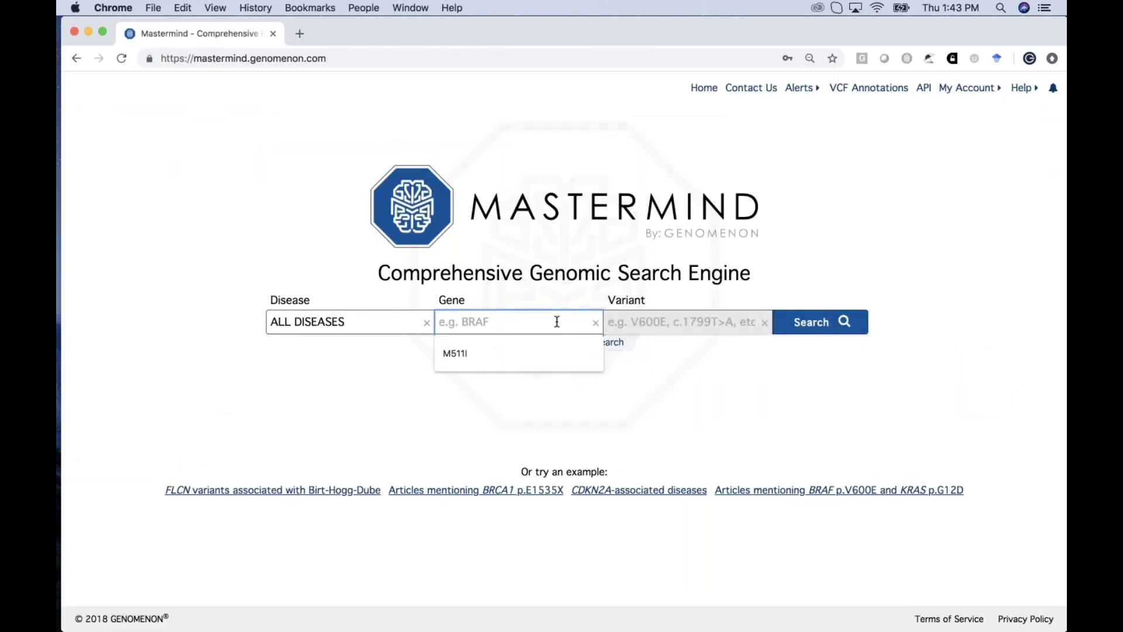
pyautogui.write('ATM')
pyautogui.click(519, 364)
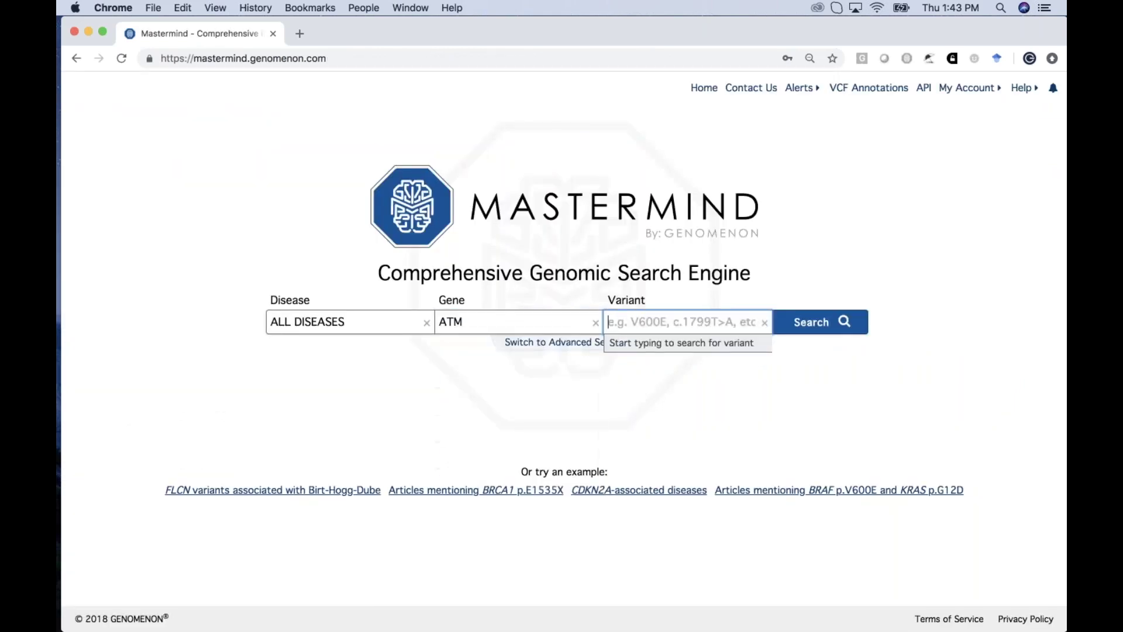
pyautogui.click(834, 326)
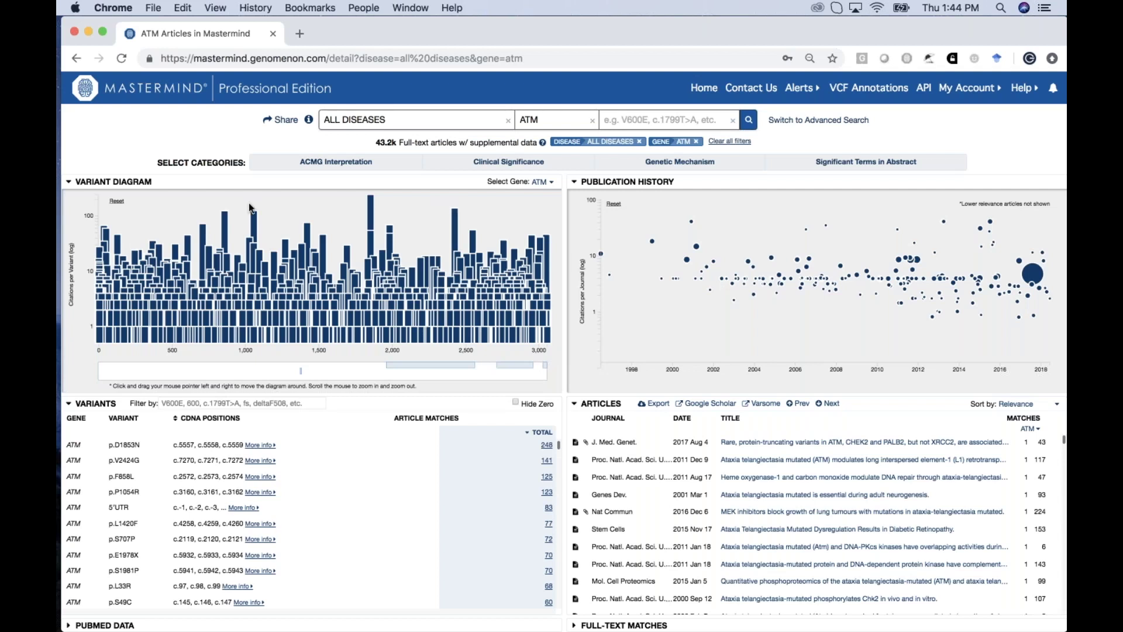
# Step: Skim the ATM variant list and examine the variant diagram around positions 1,780 to 2,000
pyautogui.scroll(-10, 328, 490)
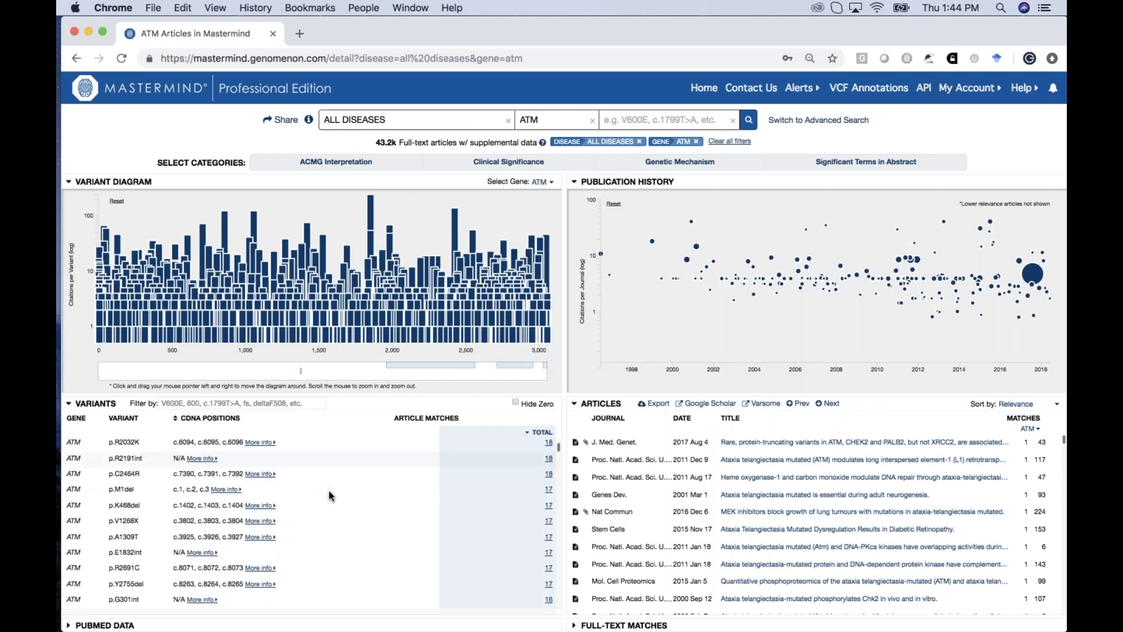
pyautogui.scroll(10, 328, 490)
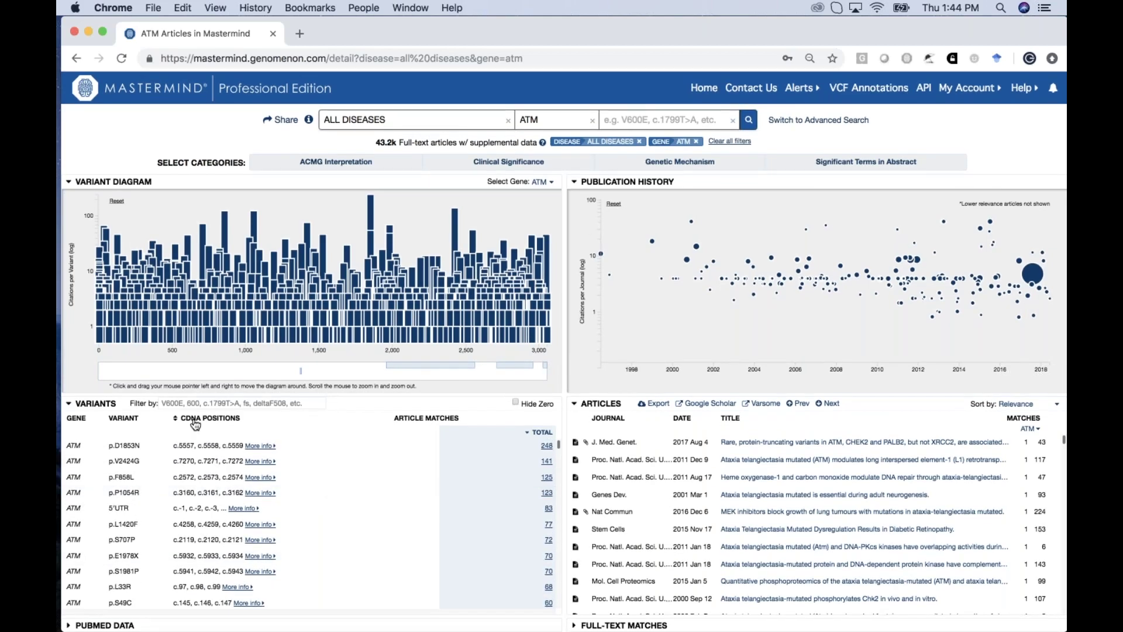
pyautogui.scroll(5, 346, 221)
pyautogui.scroll(3, 346, 221)
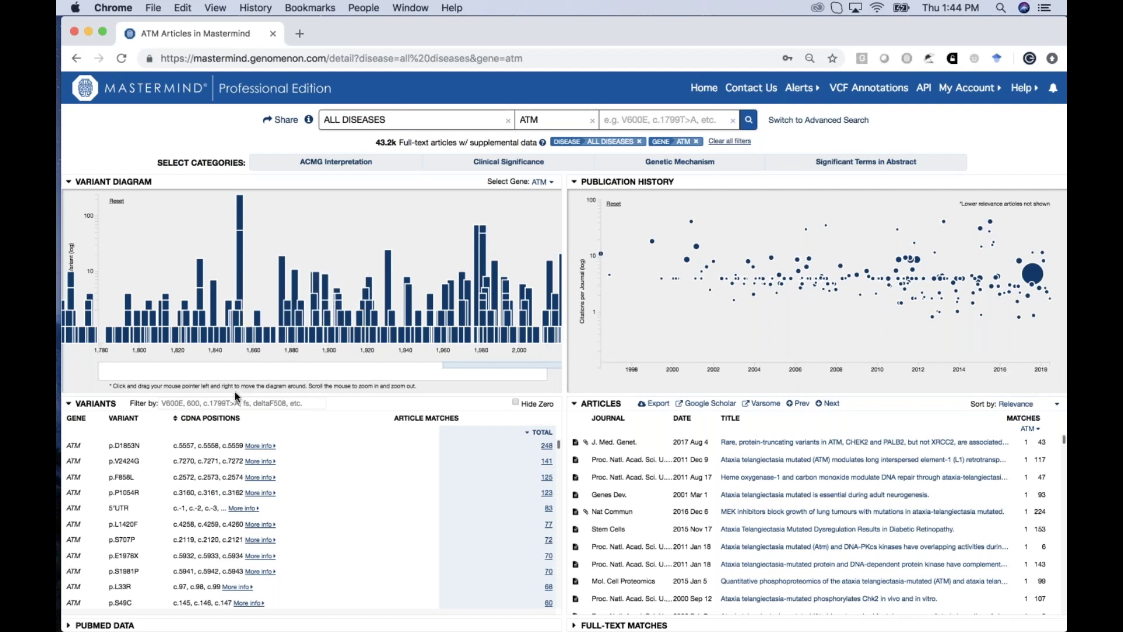
# Step: Sort the ATM variants by cDNA position and look through the sorted list
pyautogui.click(210, 403)
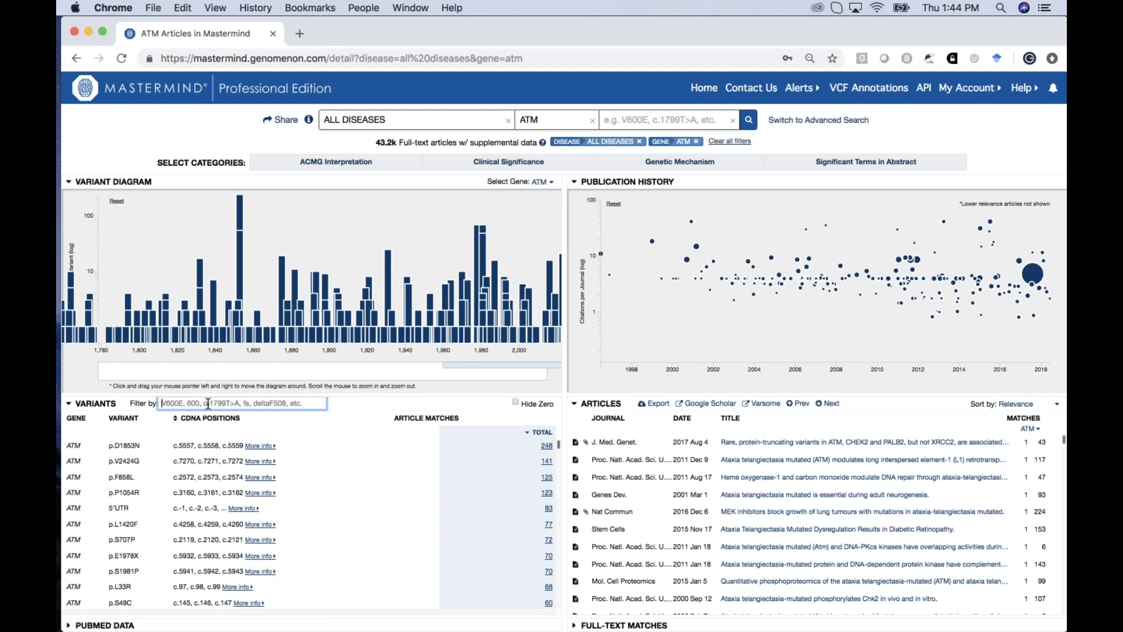
pyautogui.click(180, 418)
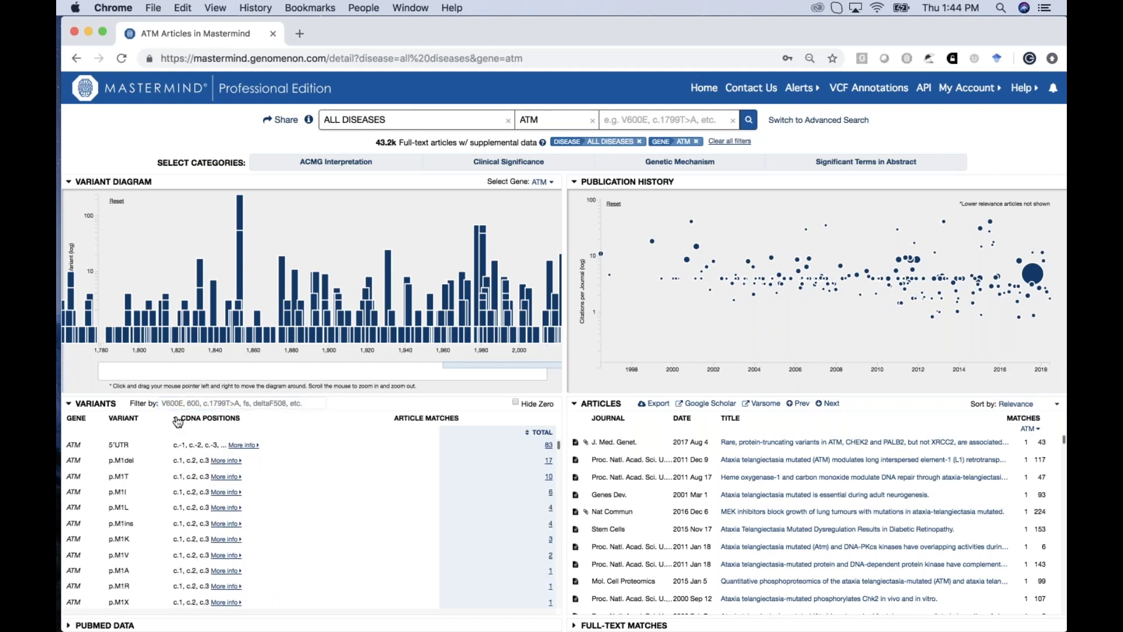
pyautogui.scroll(-15, 188, 479)
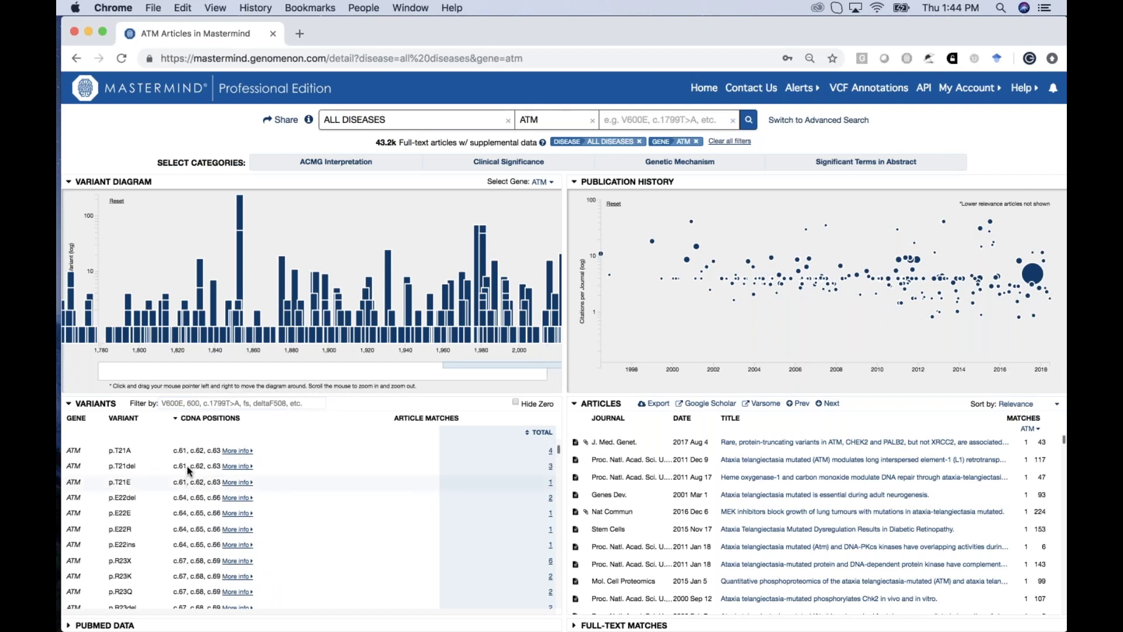
# Step: Filter the ATM variants by fs and then by x, skimming the matching variants
pyautogui.click(169, 403)
pyautogui.write('fs')
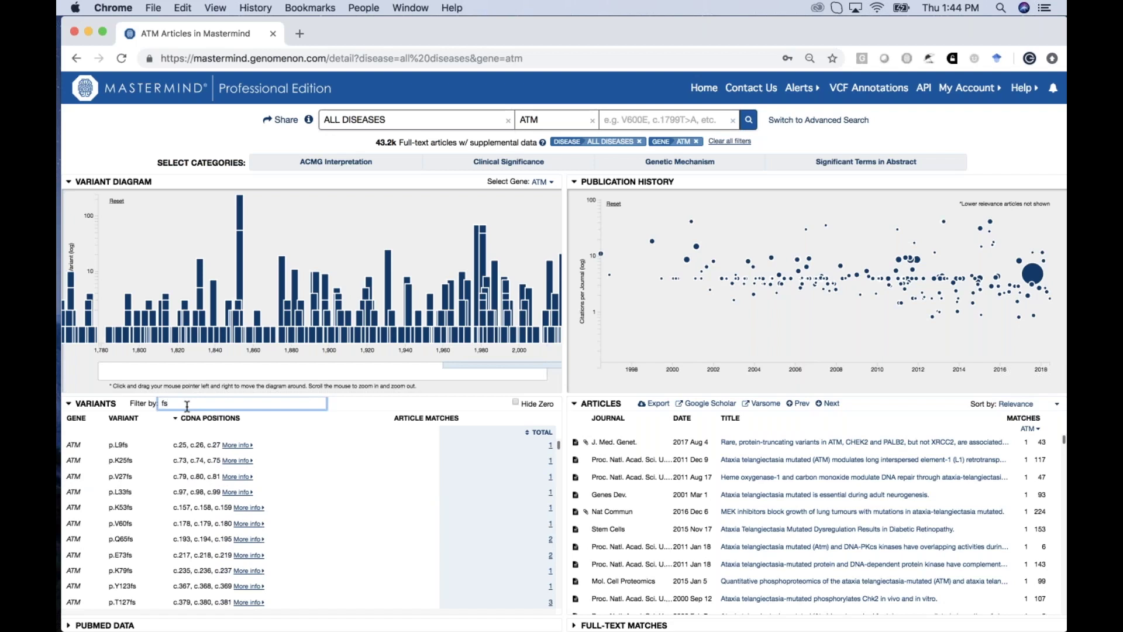
pyautogui.press('BackSpace')
pyautogui.press('BackSpace')
pyautogui.write('x')
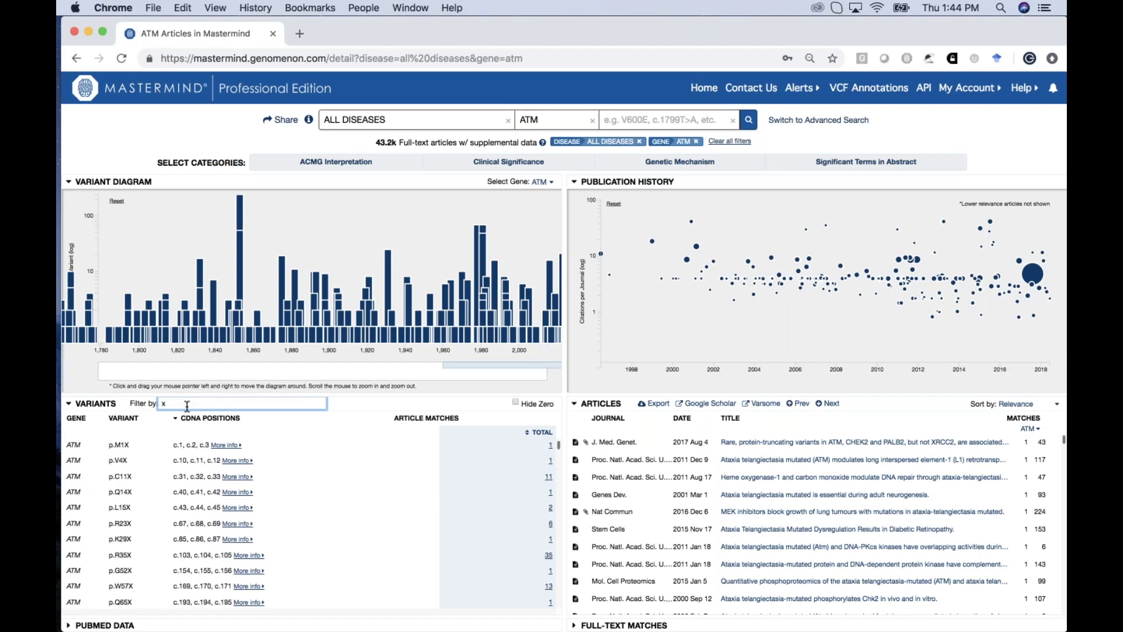
pyautogui.scroll(-5, 198, 531)
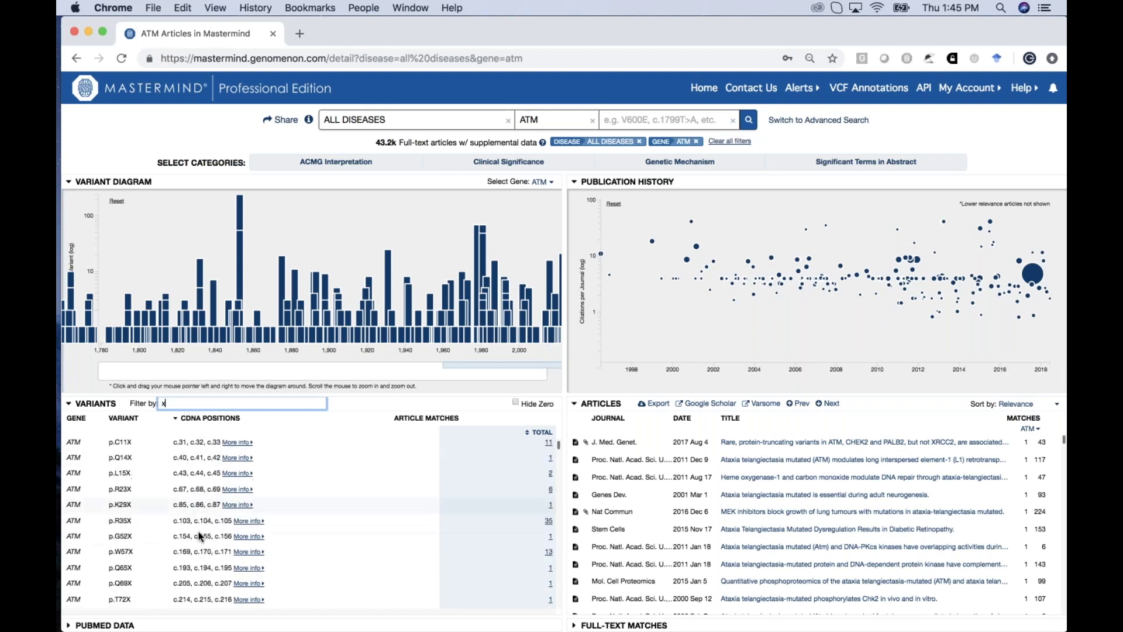
# Step: Try sa as the ATM variant filter, then replace it with int
pyautogui.press('BackSpace')
pyautogui.write('sa')
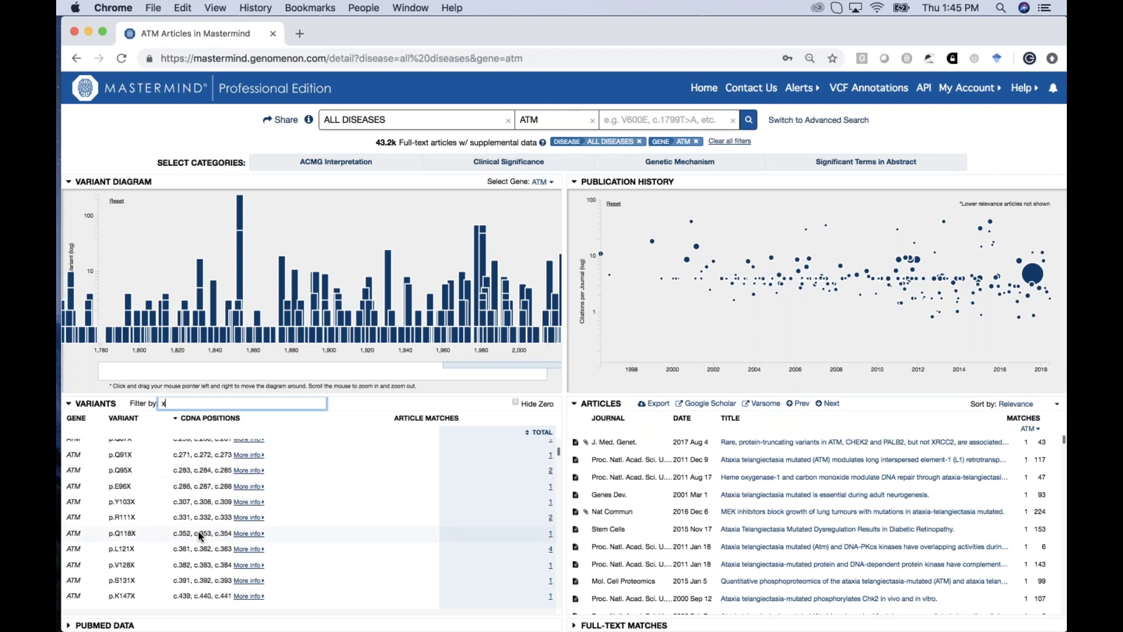
pyautogui.press('BackSpace')
pyautogui.press('BackSpace')
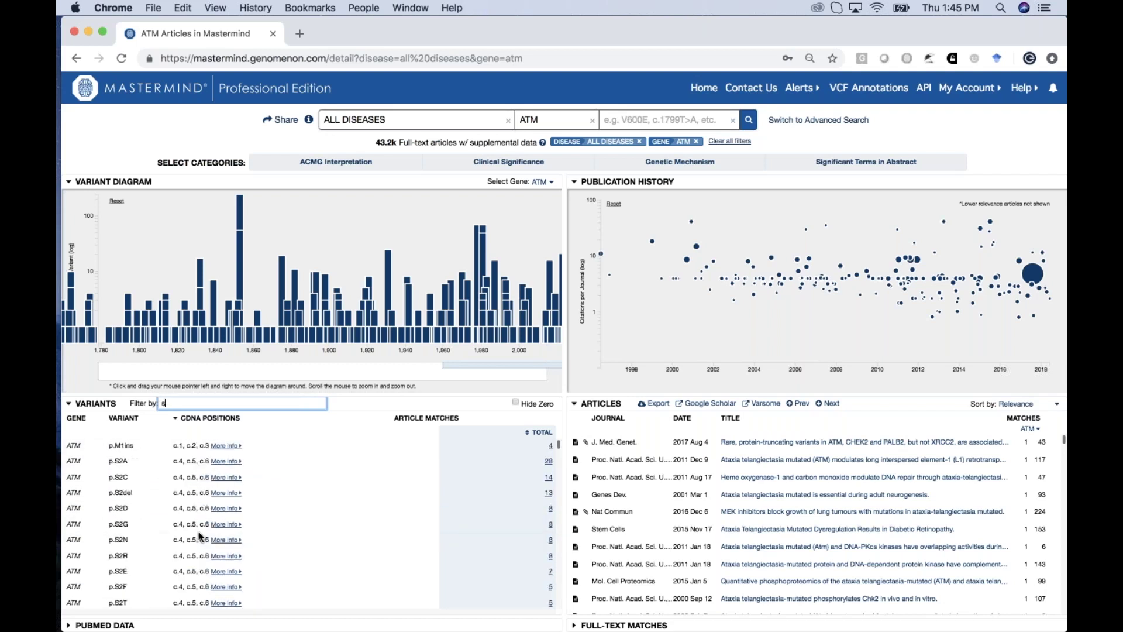
pyautogui.write('int')
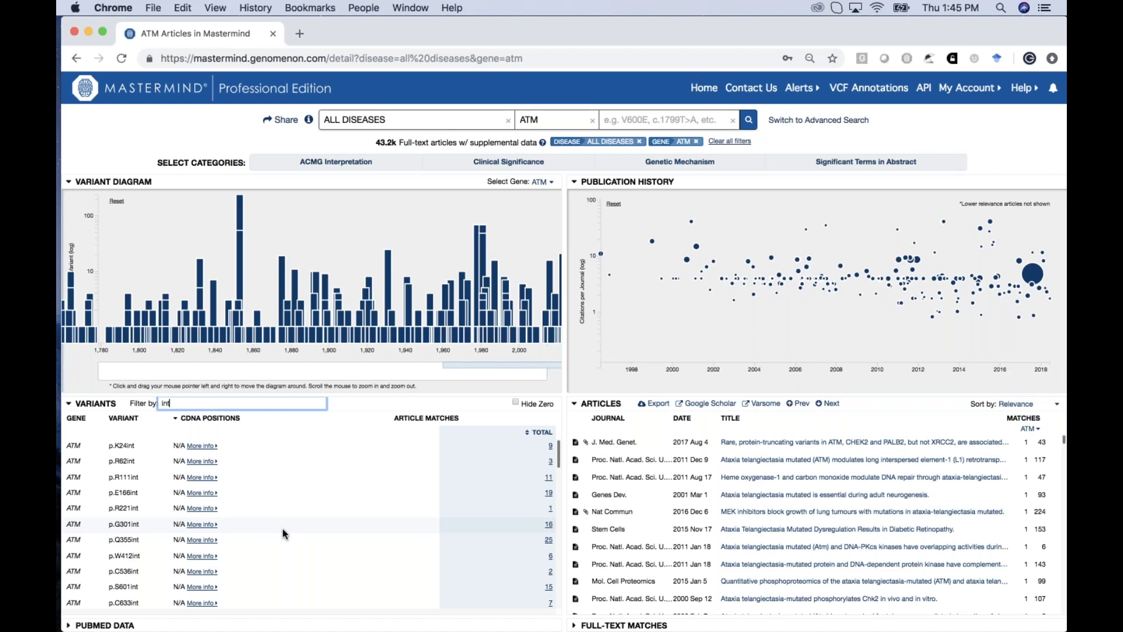
# Step: Clear the previous search from the home page and search for the EGFR gene across all diseases
pyautogui.click(185, 94)
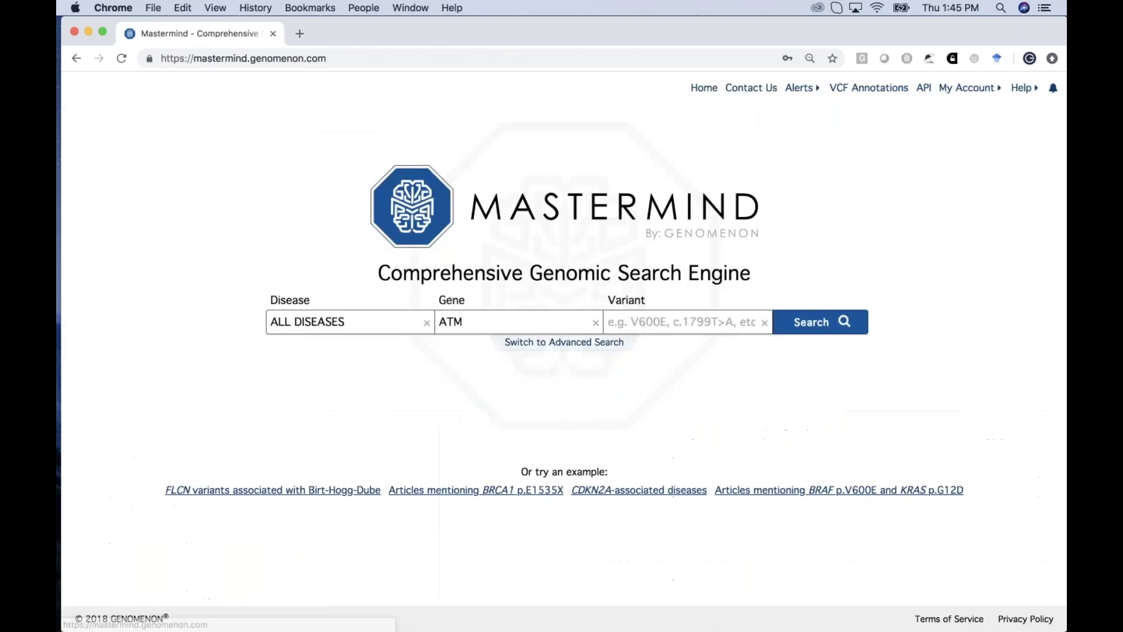
pyautogui.click(121, 59)
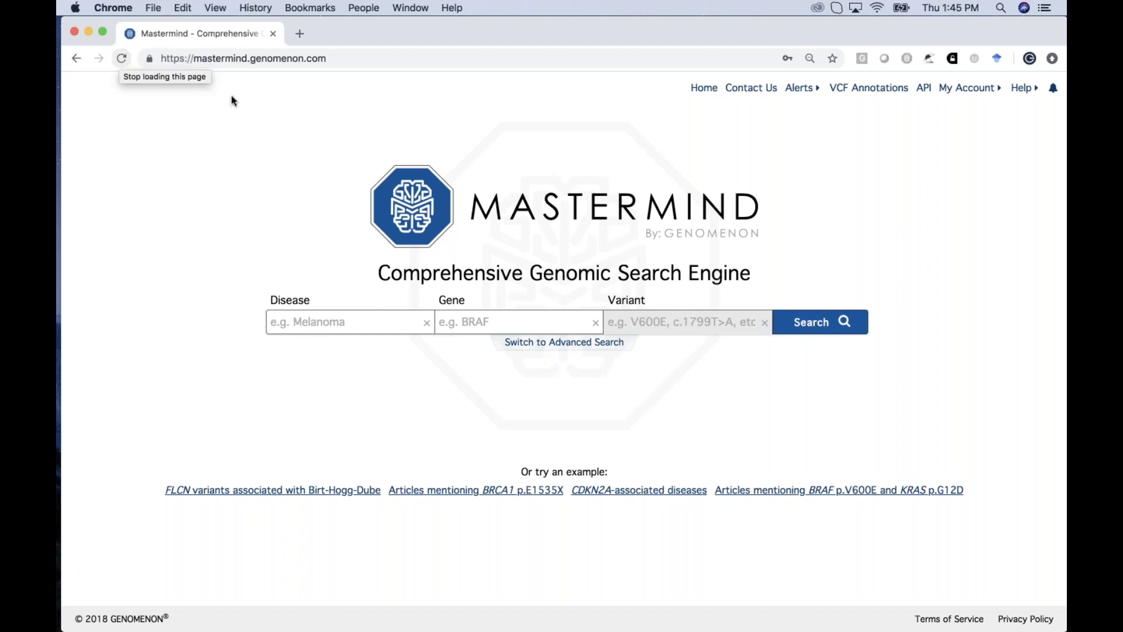
pyautogui.click(461, 323)
pyautogui.write('egf')
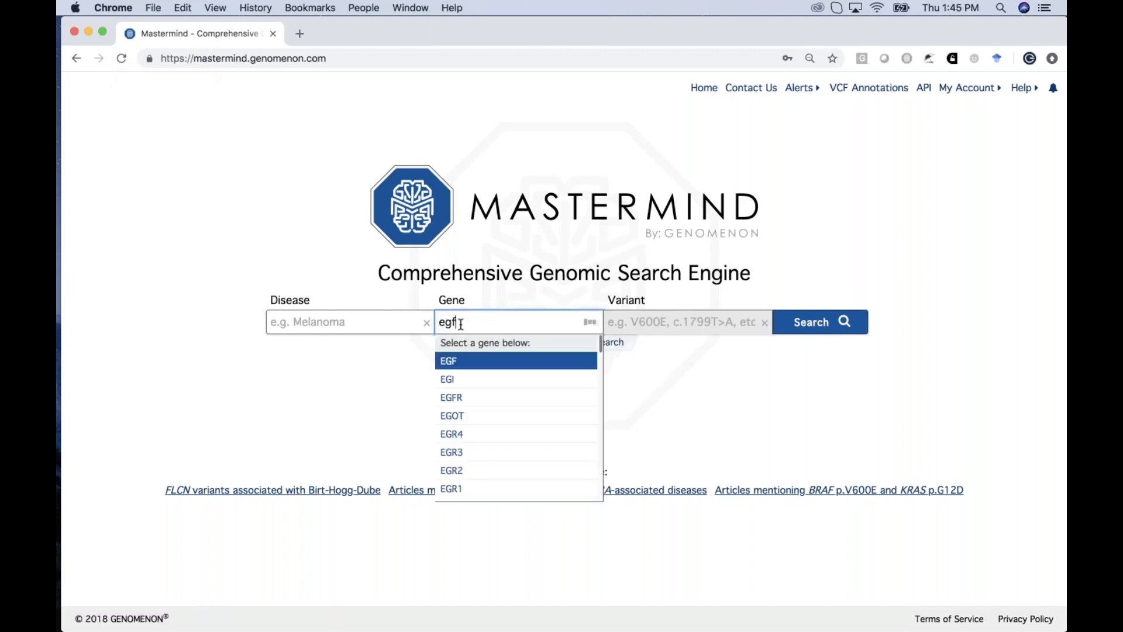
pyautogui.write('r')
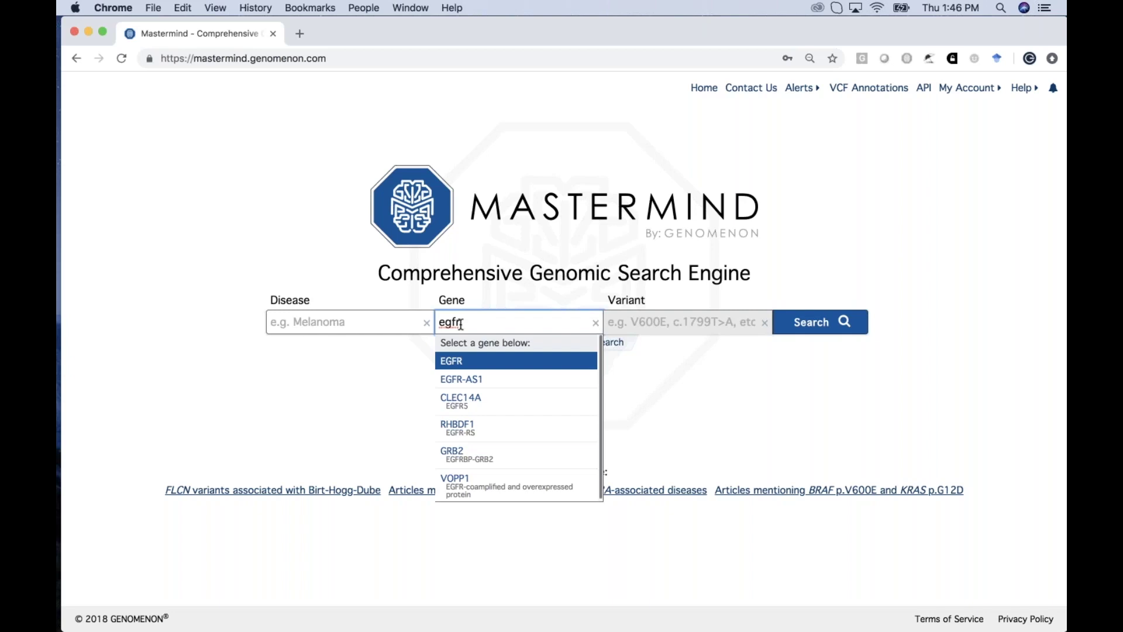
pyautogui.click(457, 364)
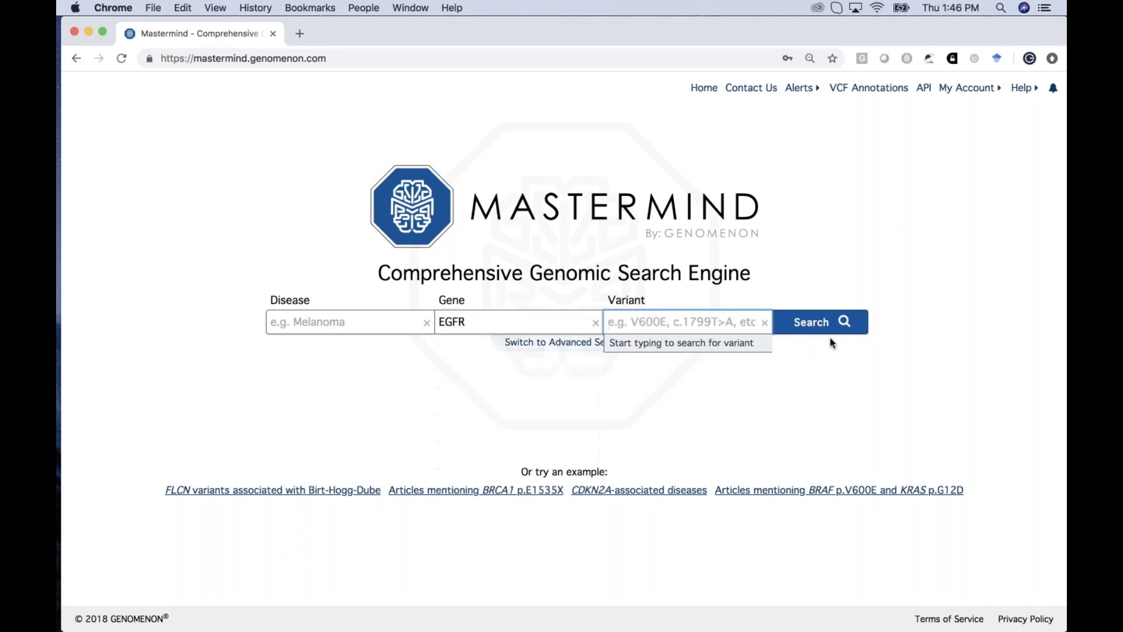
pyautogui.click(810, 323)
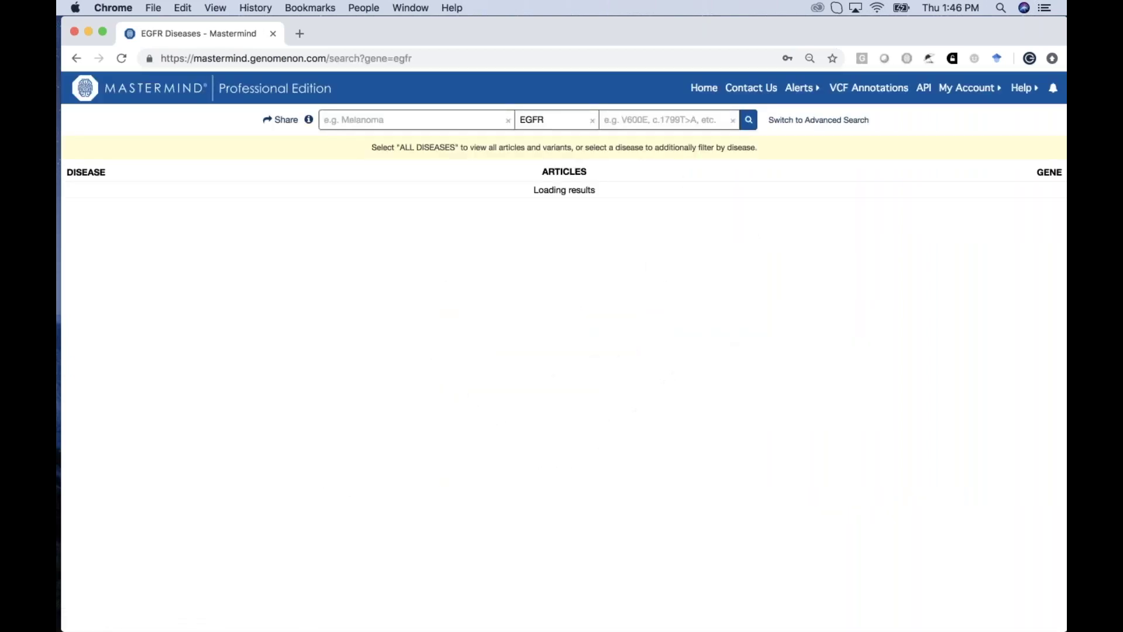
pyautogui.click(577, 192)
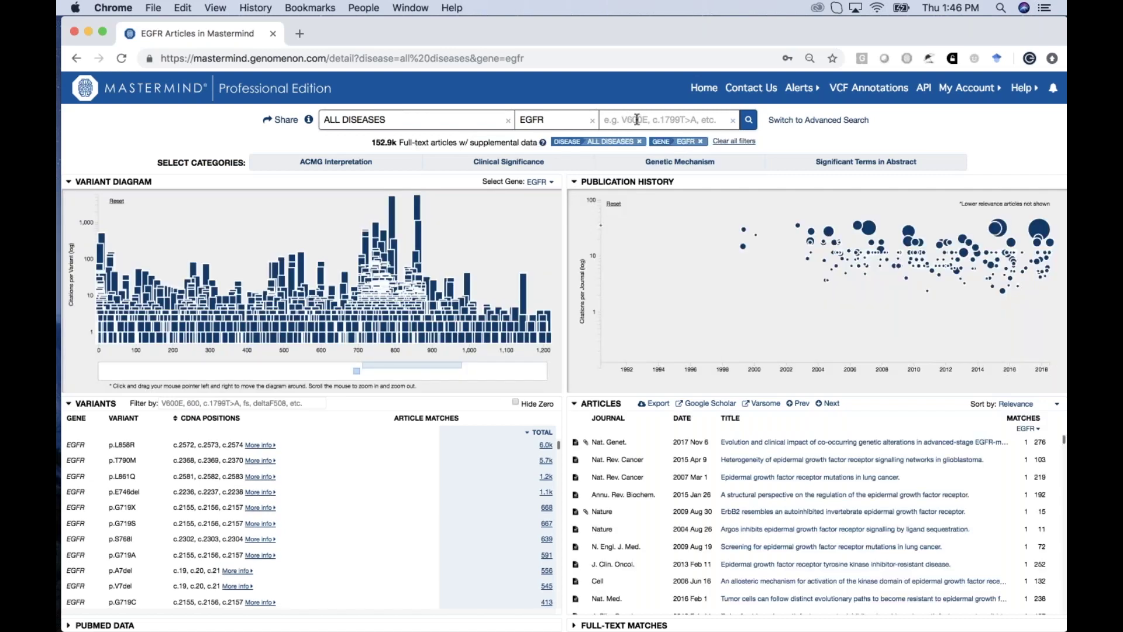
# Step: Select exon 19, exon 20 and exon 21 in the copy number filters of the Genetic Mechanism category
pyautogui.click(683, 165)
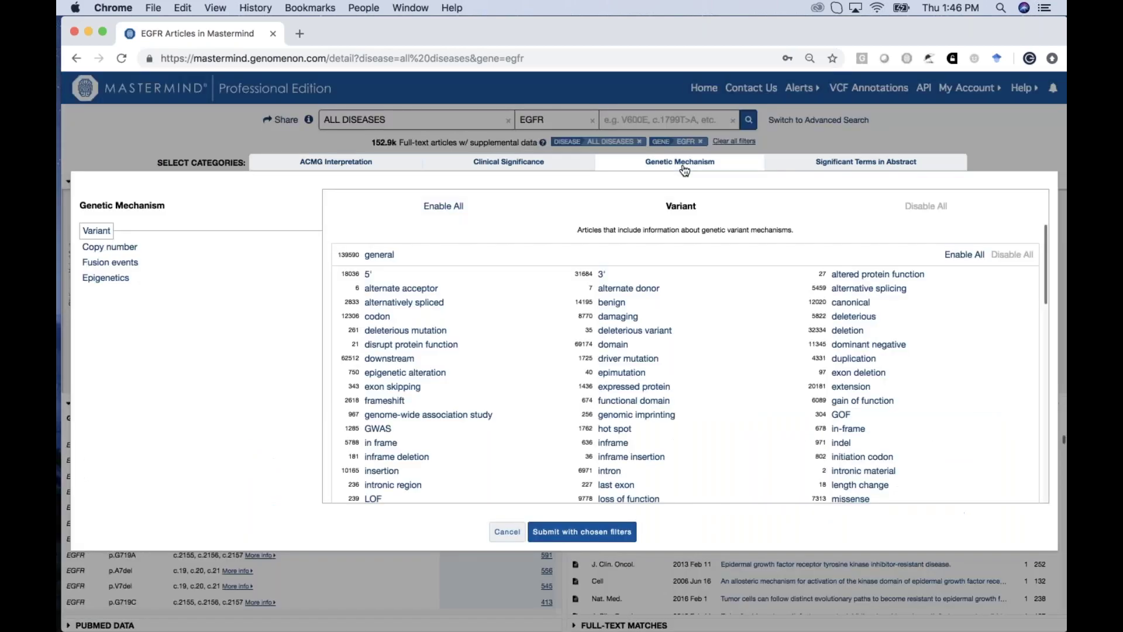
pyautogui.click(117, 250)
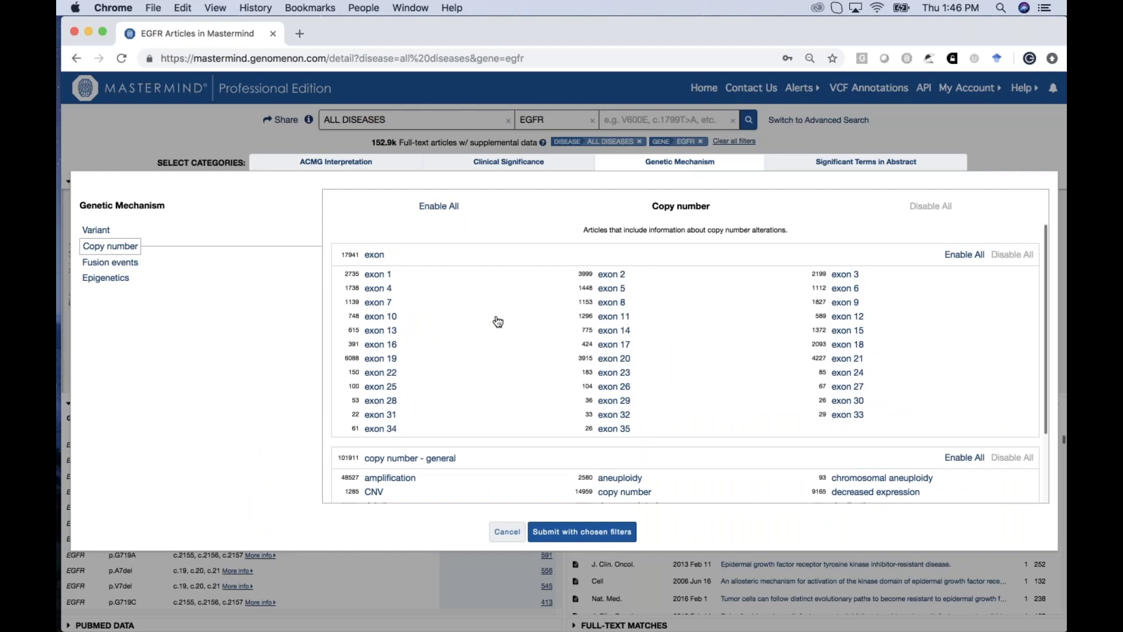
pyautogui.scroll(-3, 498, 321)
pyautogui.scroll(3, 498, 321)
pyautogui.scroll(1, 497, 321)
pyautogui.click(381, 359)
pyautogui.click(625, 359)
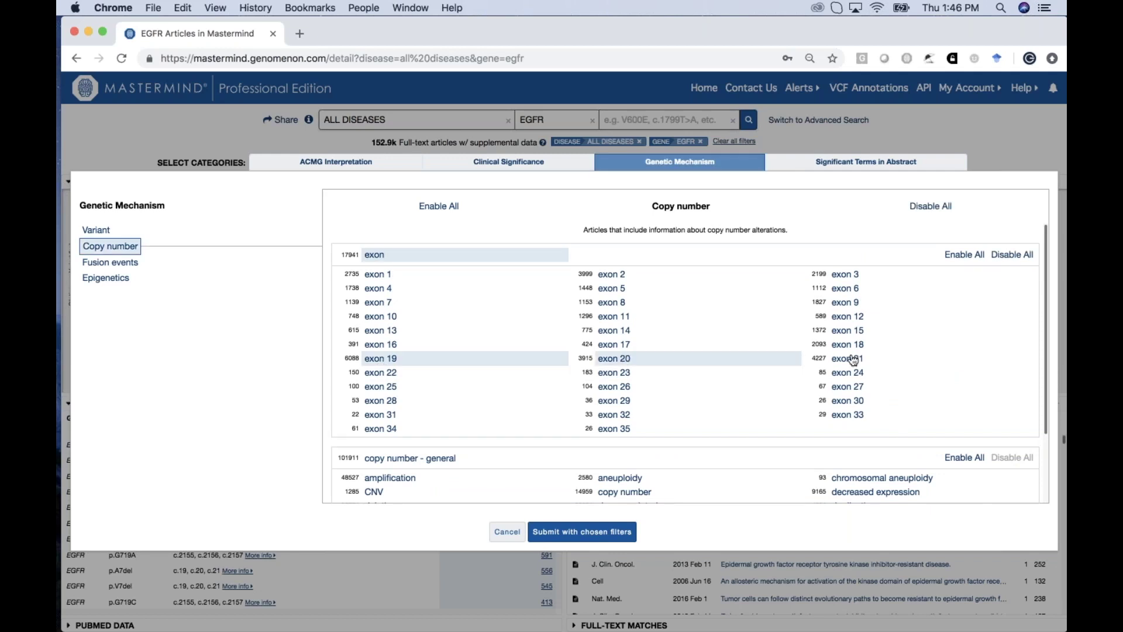
pyautogui.click(853, 359)
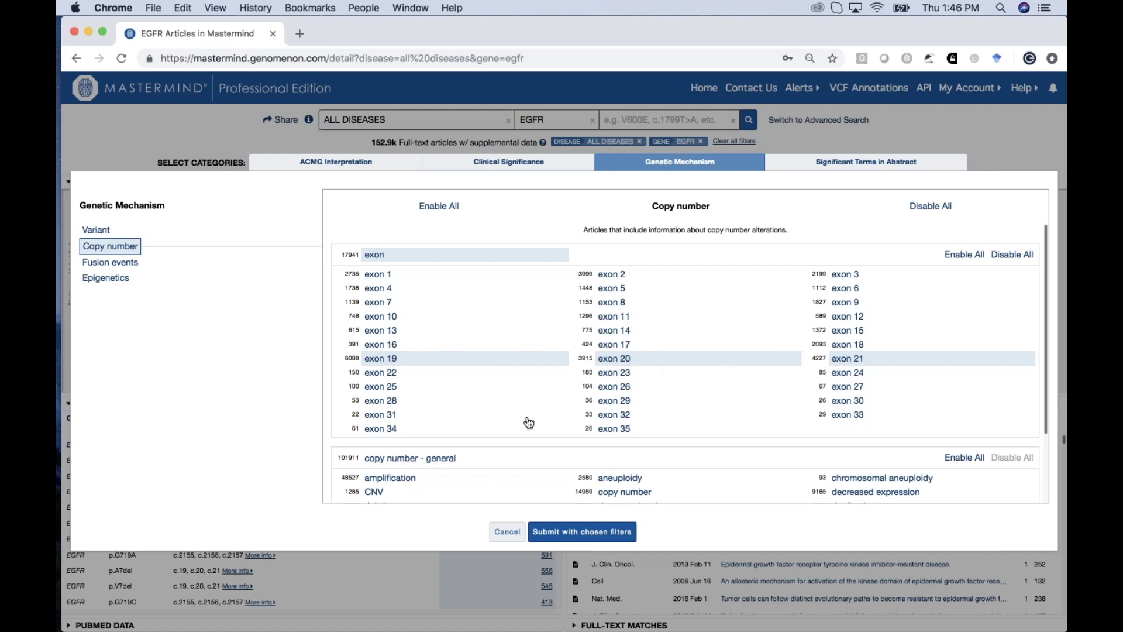
# Step: Add the deletion keyword from the general copy number terms and apply the chosen filters to the EGFR search
pyautogui.scroll(-3, 529, 422)
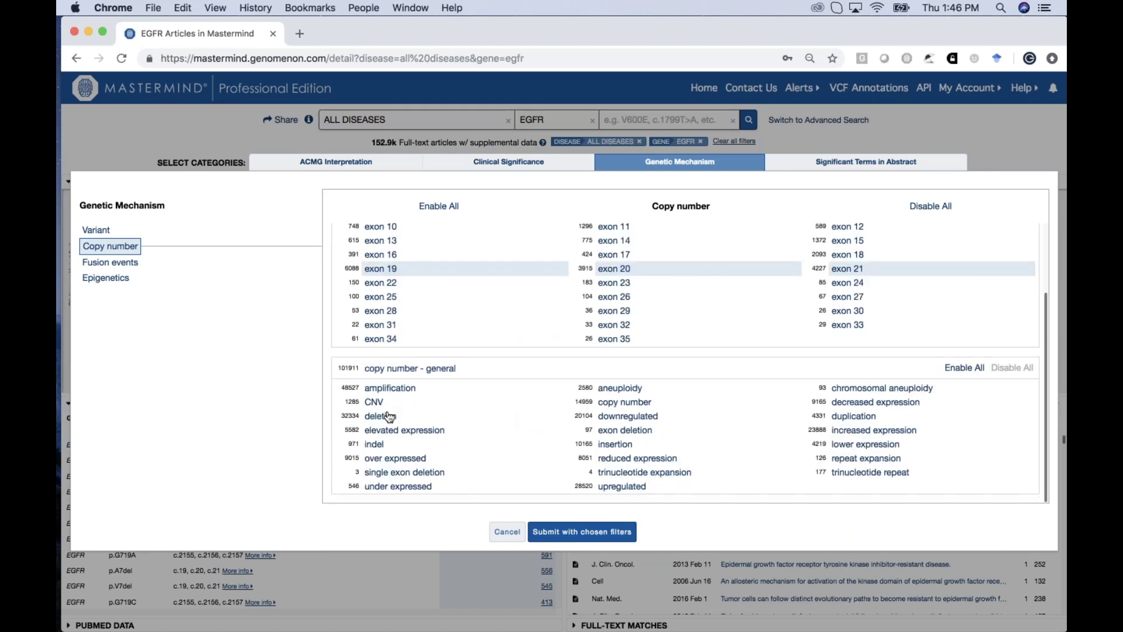
pyautogui.click(389, 416)
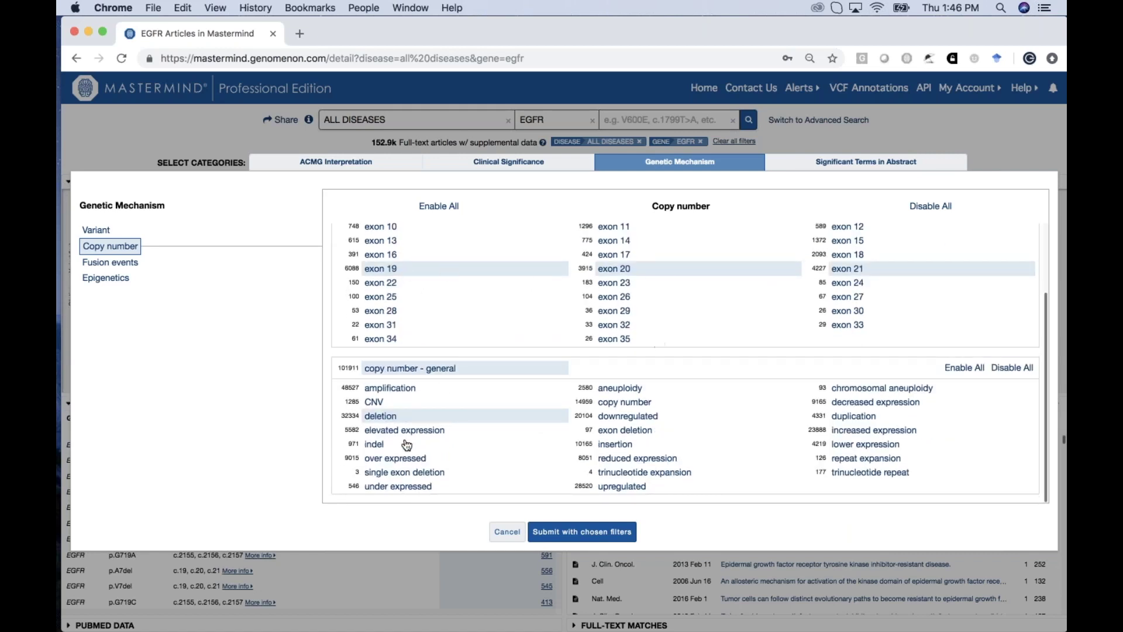
pyautogui.click(576, 526)
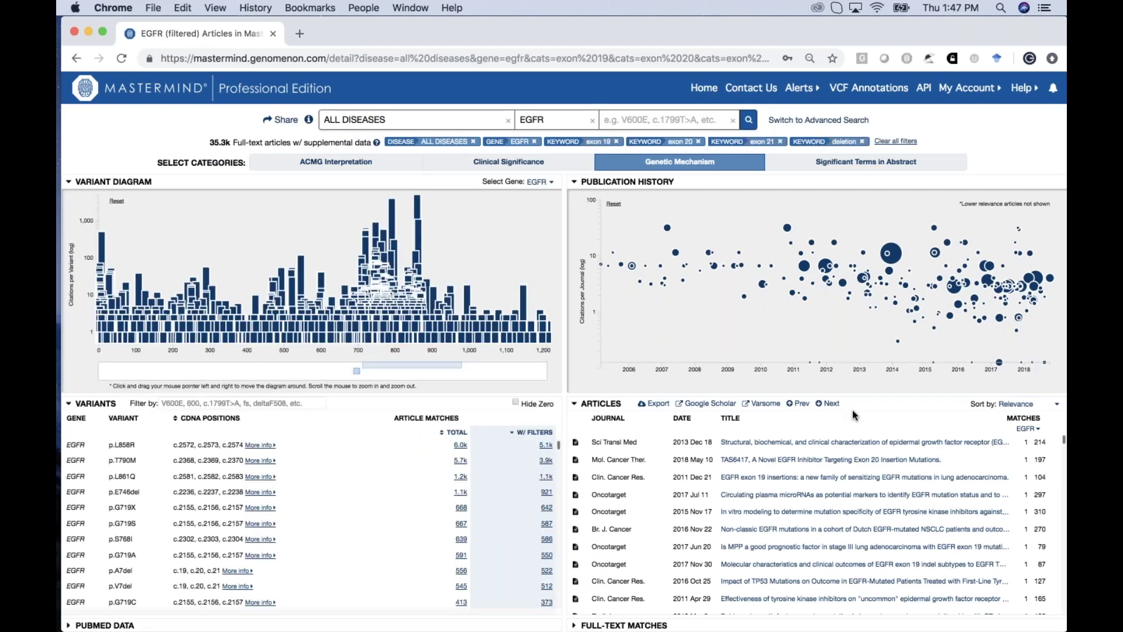
# Step: Remove the exon 20 and exon 21 keyword filters from the EGFR search
pyautogui.click(700, 142)
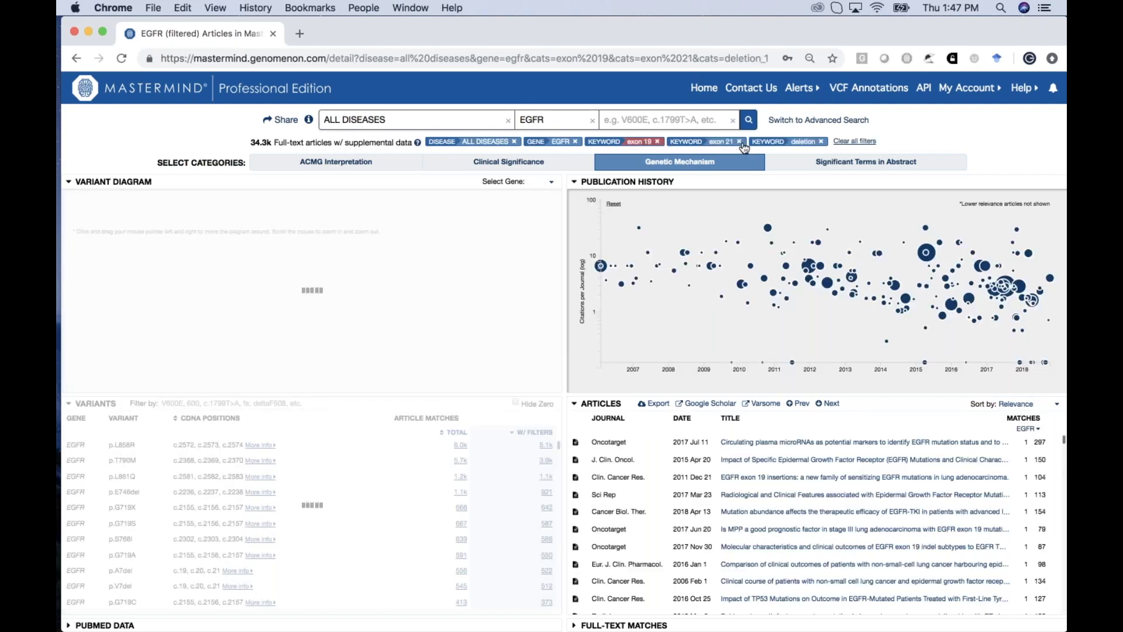
pyautogui.click(740, 142)
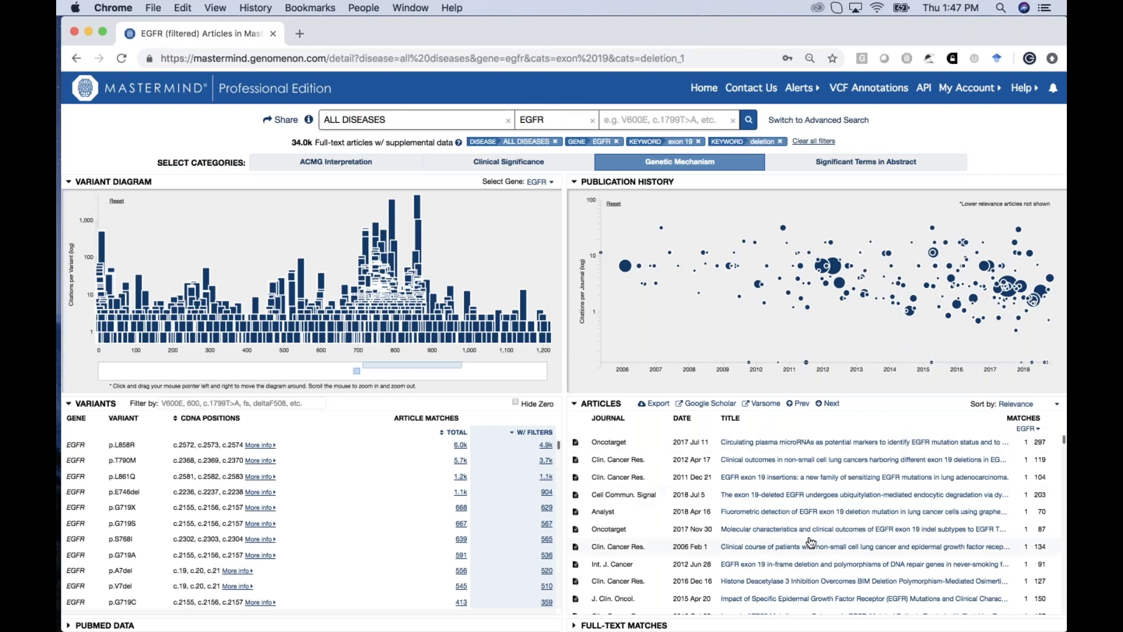
# Step: Open the article on circulating plasma microRNAs and EGFR mutation status and limit its full-text matches to keywords only
pyautogui.click(807, 447)
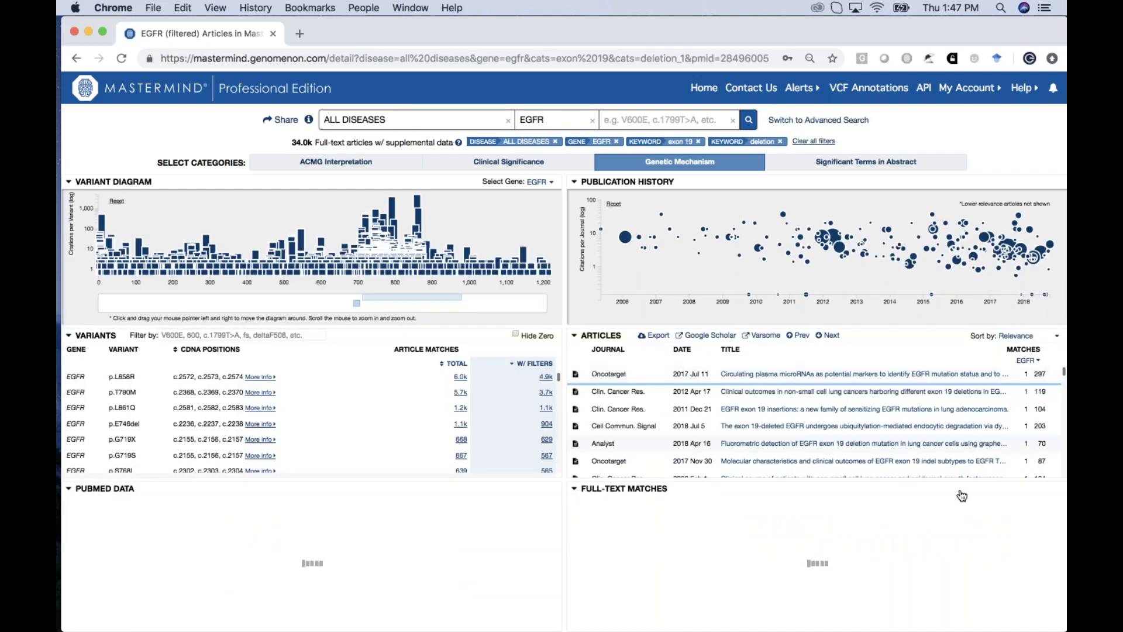
pyautogui.click(994, 489)
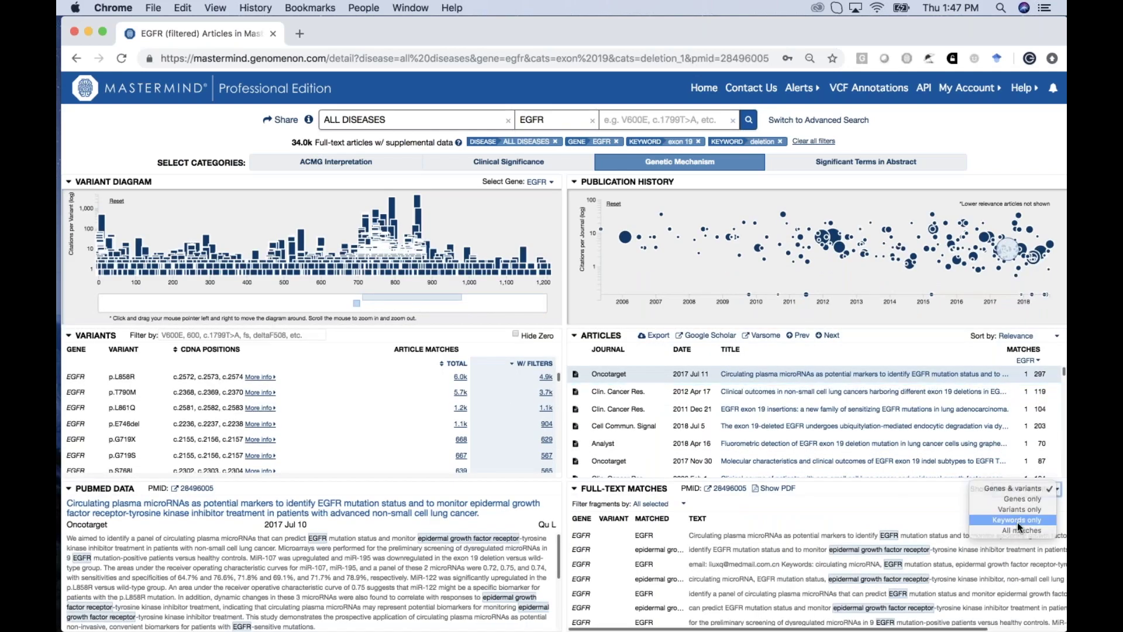
pyautogui.click(1017, 521)
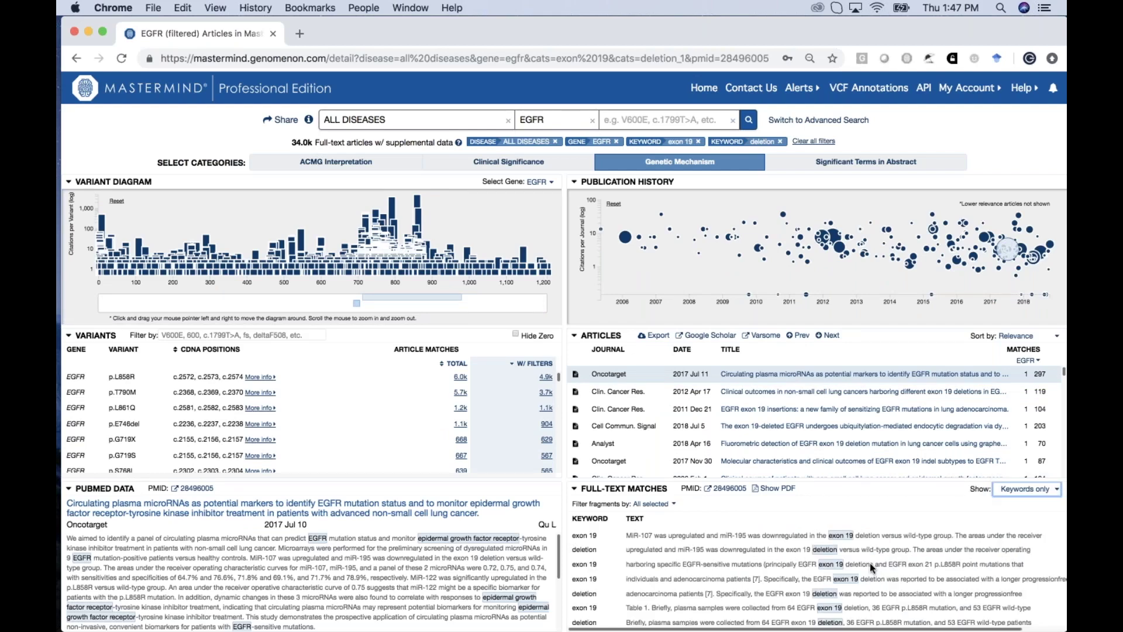
pyautogui.scroll(-5, 870, 563)
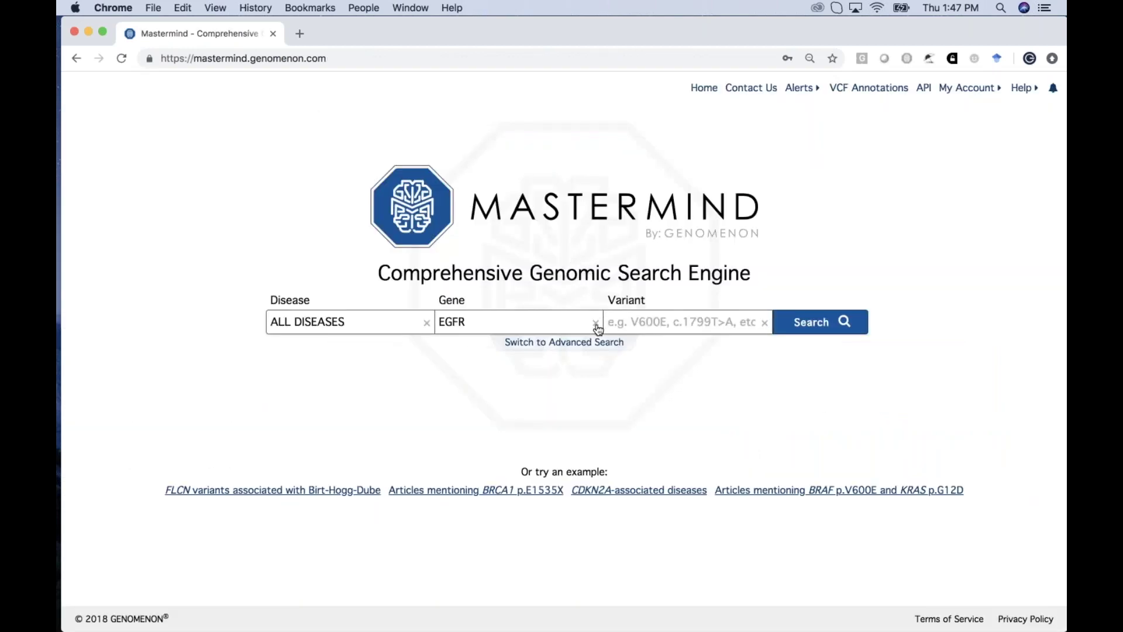
# Step: Replace the EGFR gene with ALK in the home page search
pyautogui.click(596, 323)
pyautogui.click(554, 326)
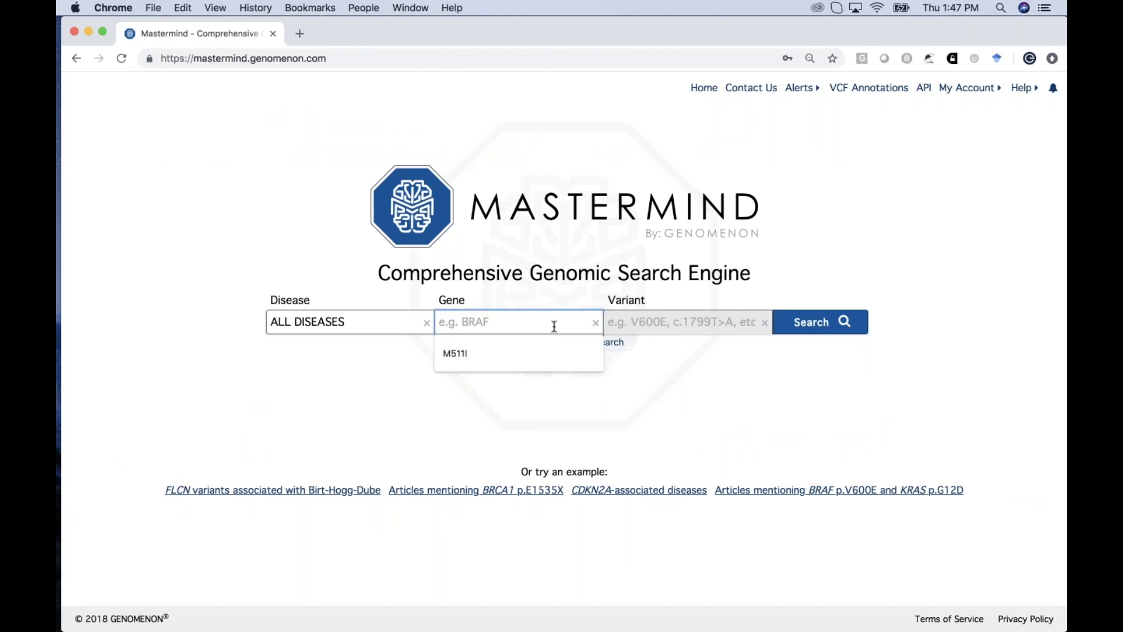
pyautogui.write('ALK')
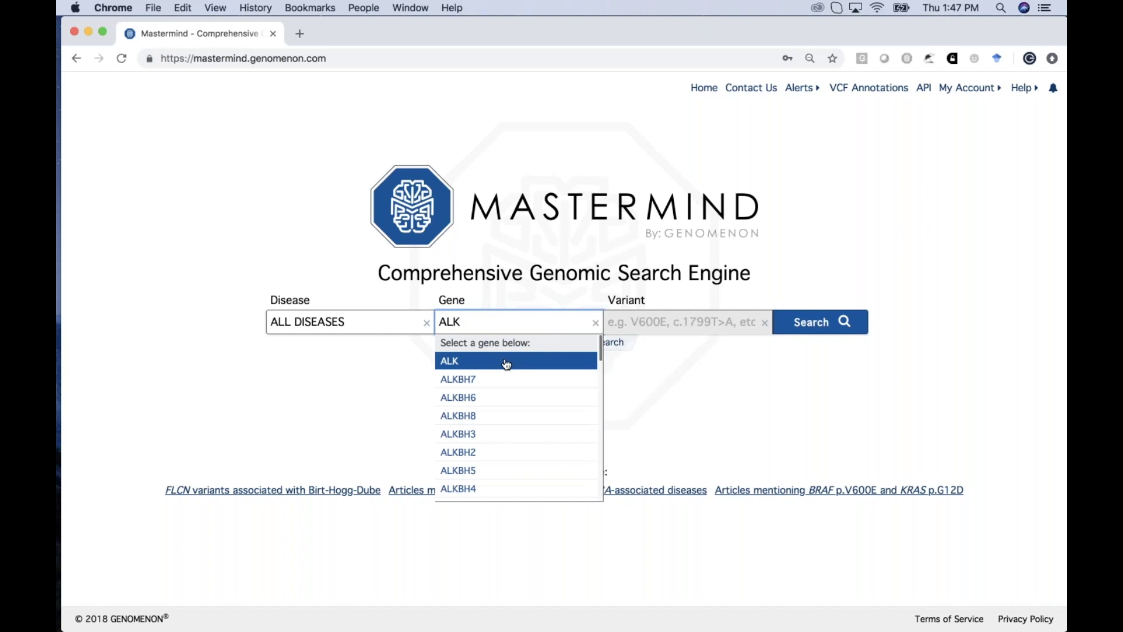
pyautogui.click(507, 362)
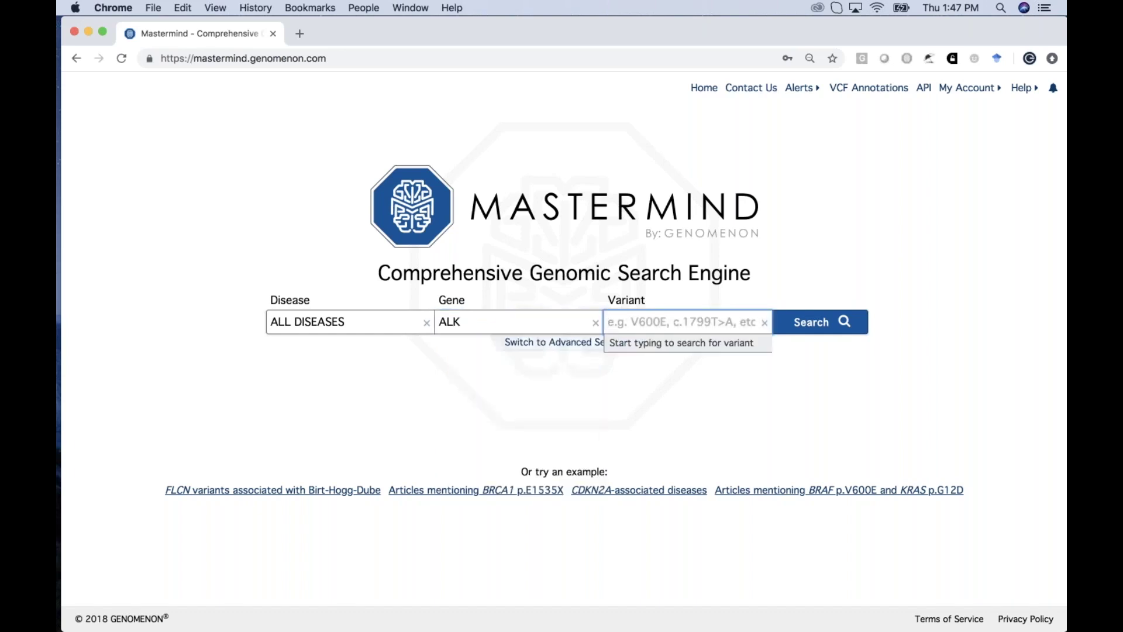
# Step: Replace the all-diseases entry with Lymphoma and run the search together with the ALK gene
pyautogui.click(427, 323)
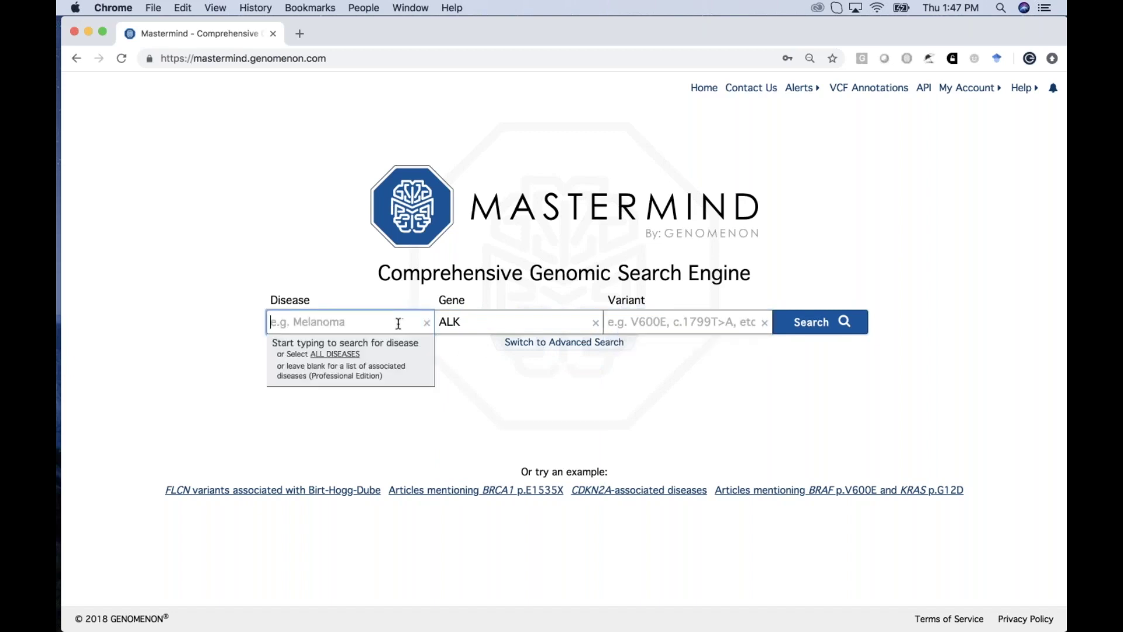
pyautogui.write('lympho')
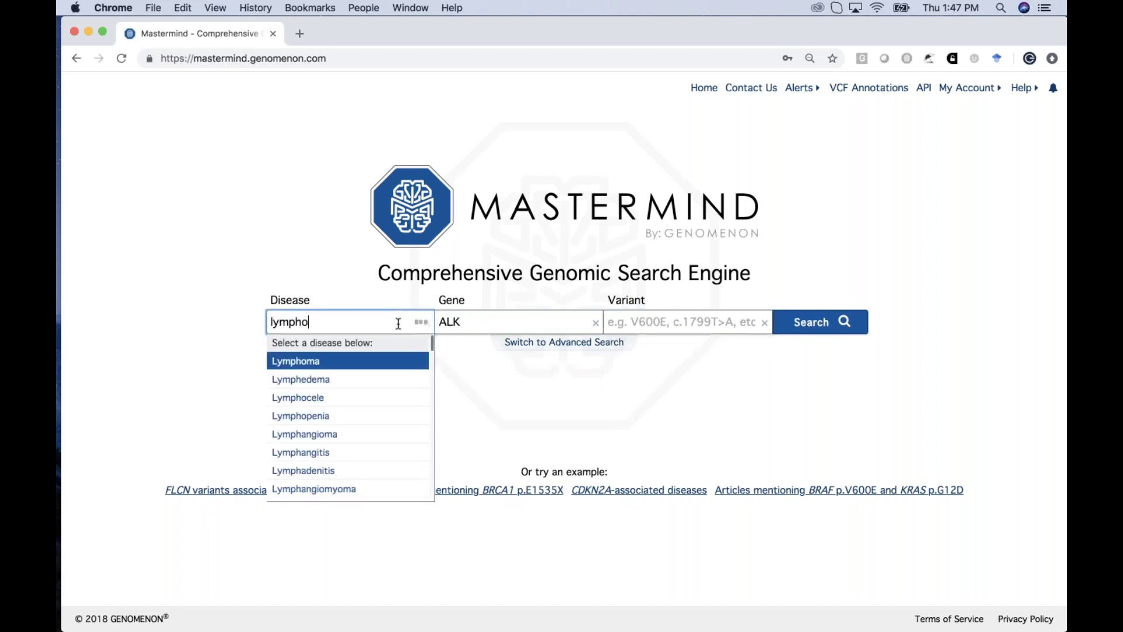
pyautogui.write('ma')
pyautogui.press('Return')
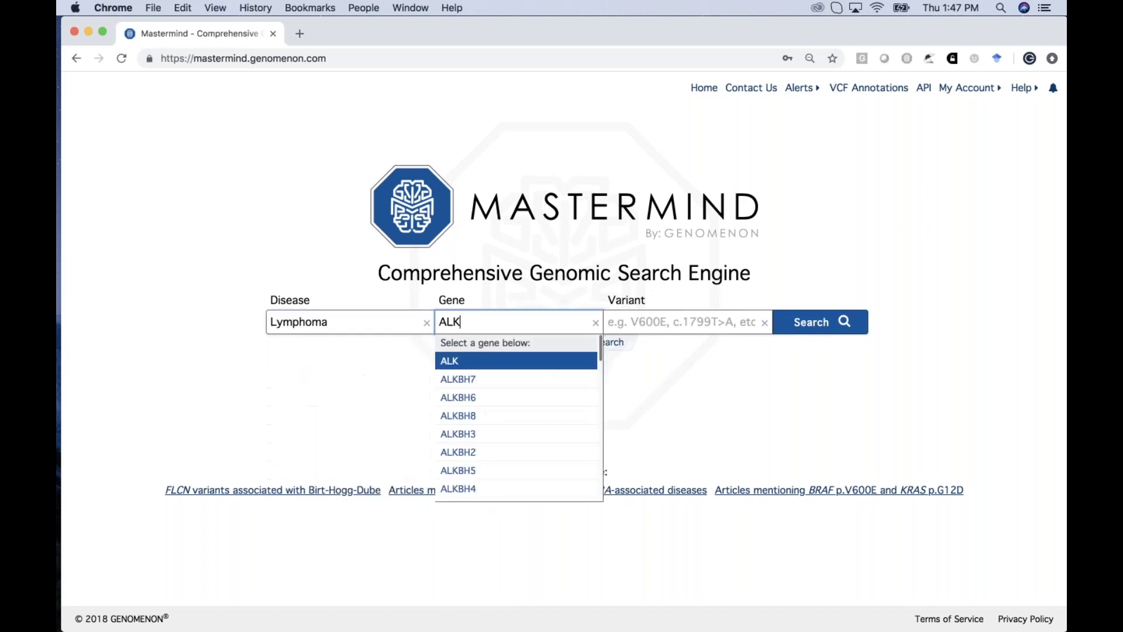
pyautogui.press('Return')
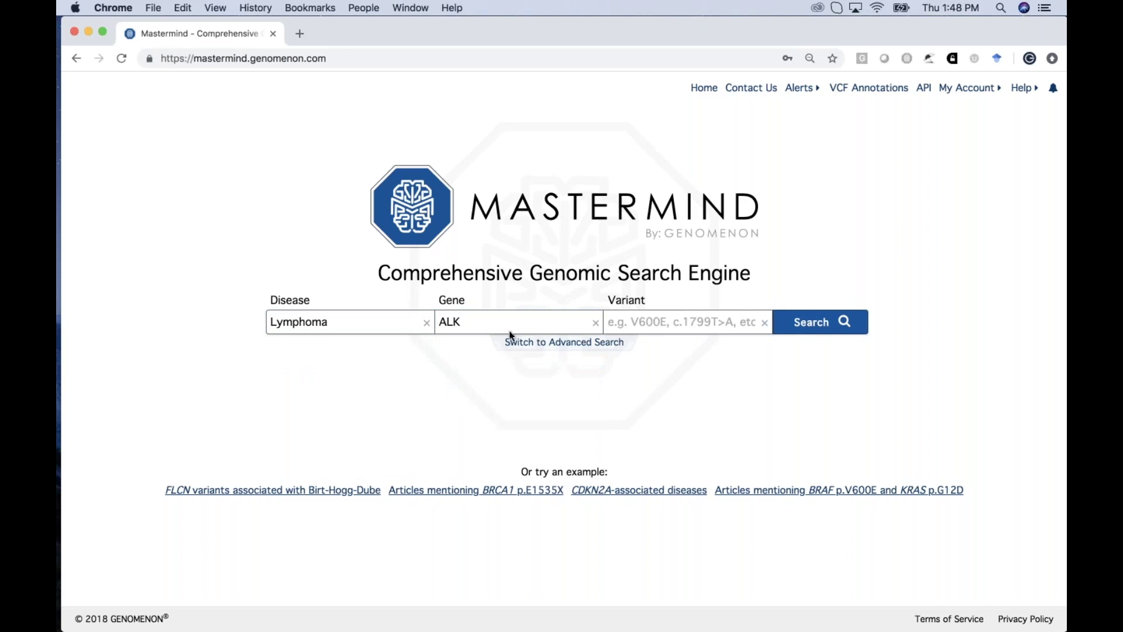
pyautogui.click(798, 321)
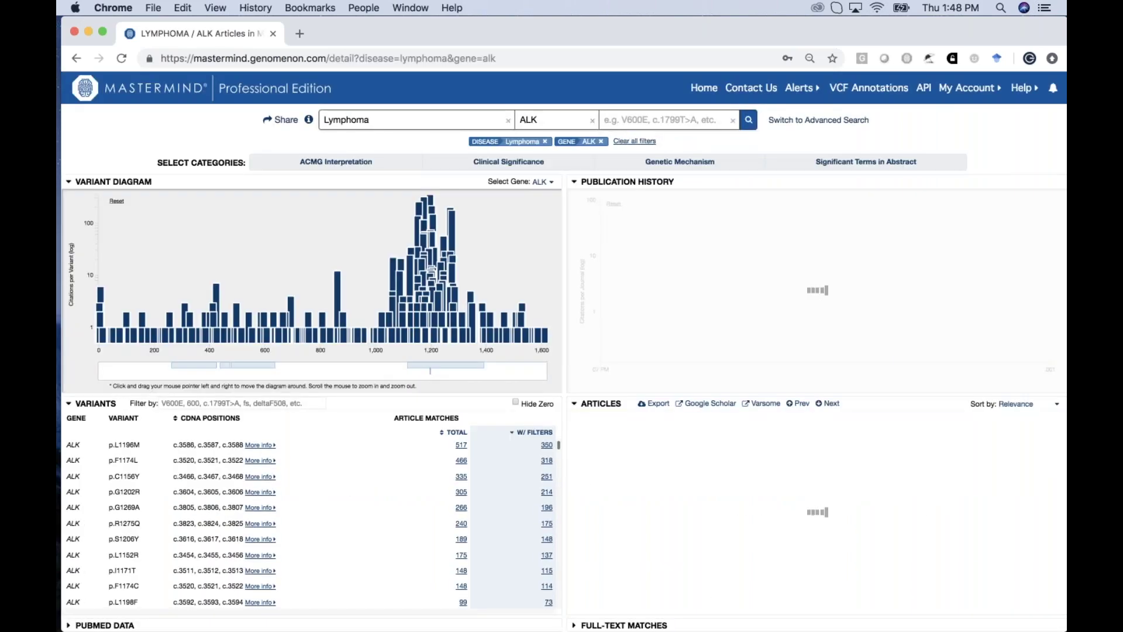
# Step: Filter the lymphoma and ALK search by all fusion events terms of the Genetic Mechanism category and browse the matching articles
pyautogui.click(683, 164)
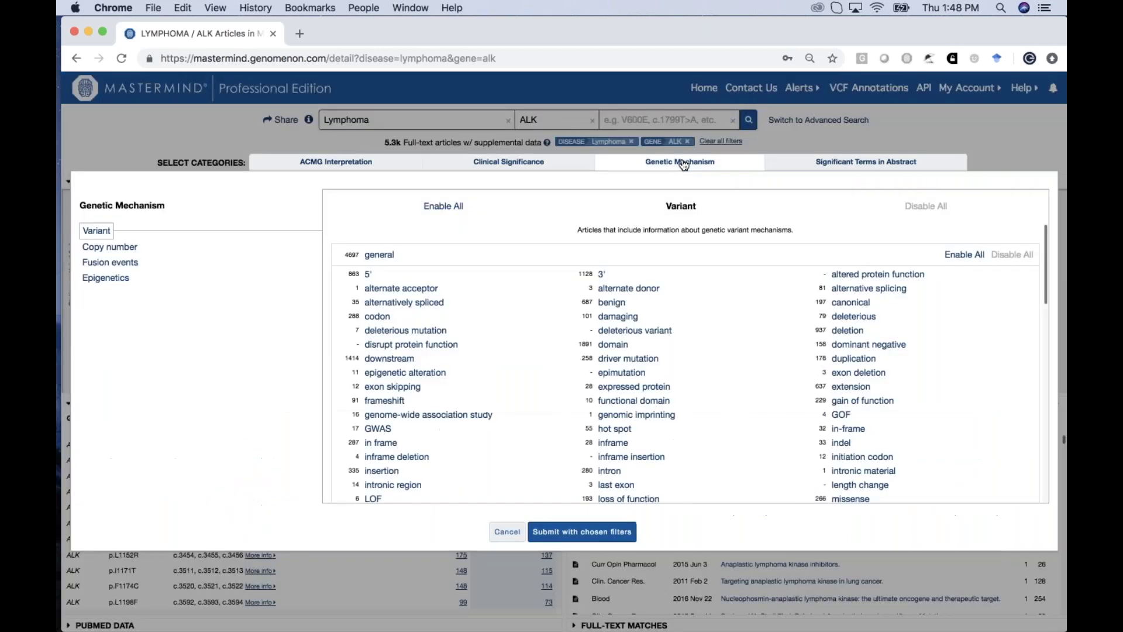
pyautogui.click(122, 266)
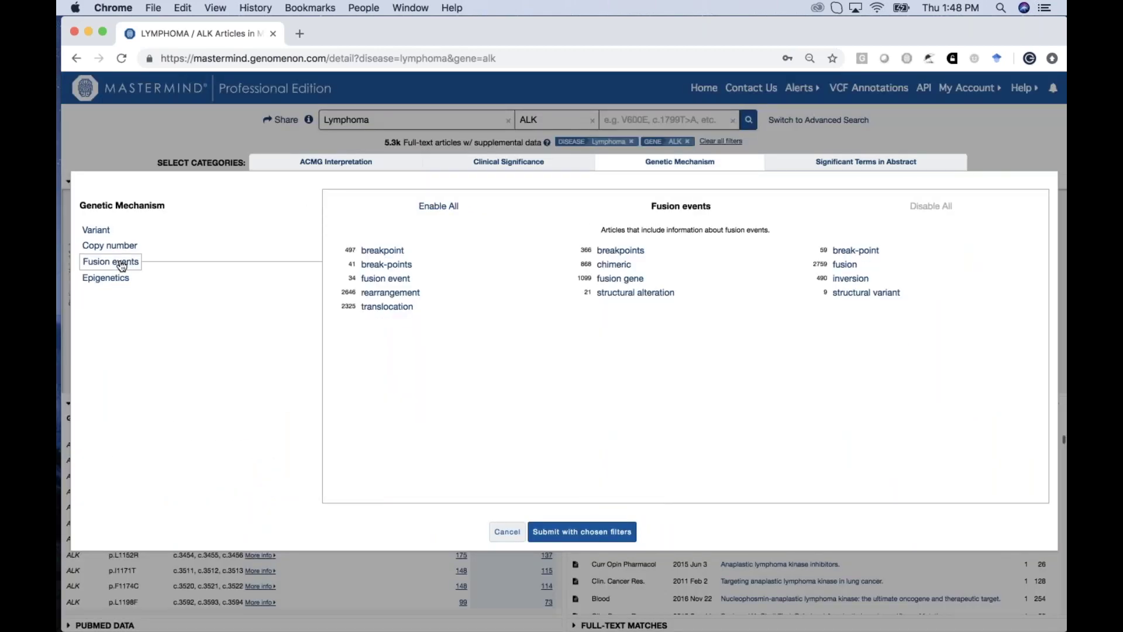
pyautogui.click(441, 209)
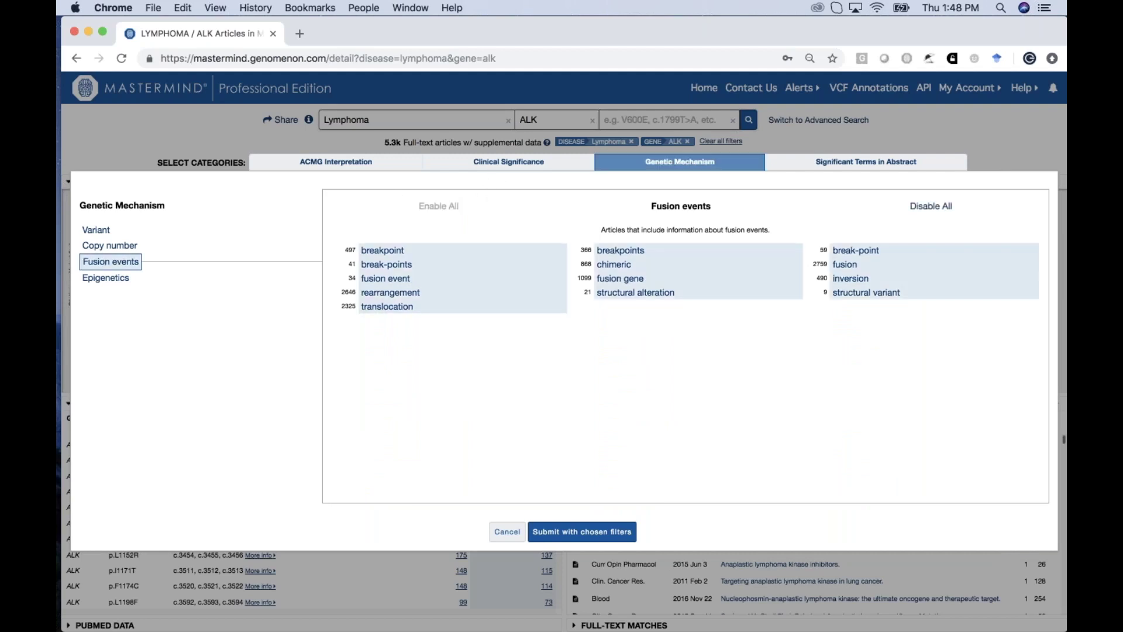
pyautogui.click(587, 529)
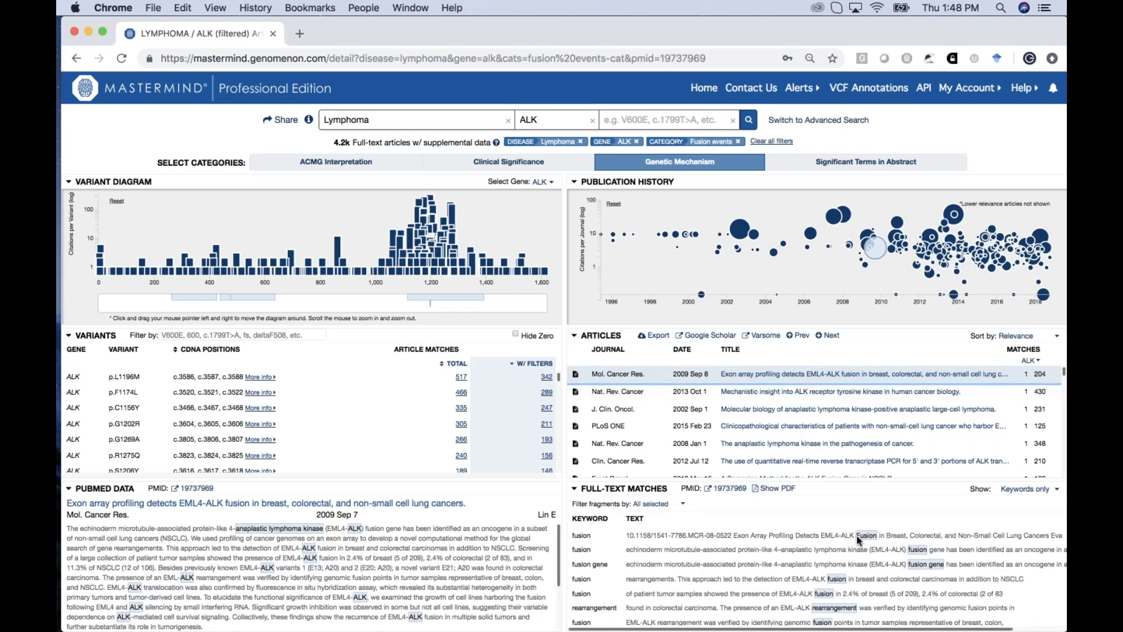
pyautogui.scroll(-8, 841, 415)
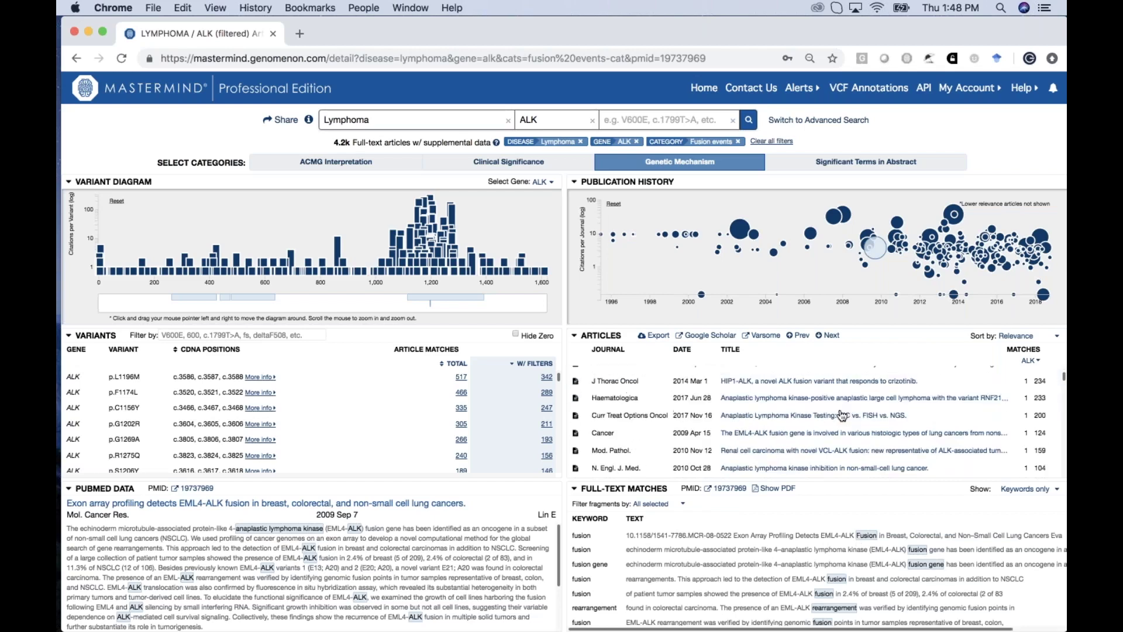
pyautogui.scroll(-5, 841, 415)
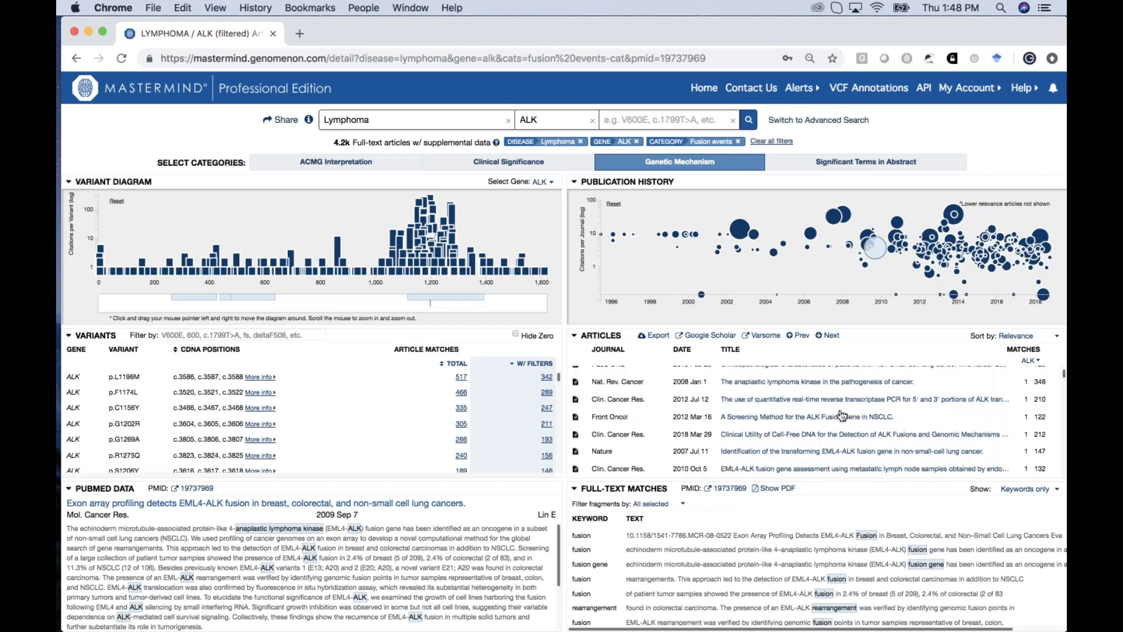
pyautogui.scroll(4, 841, 416)
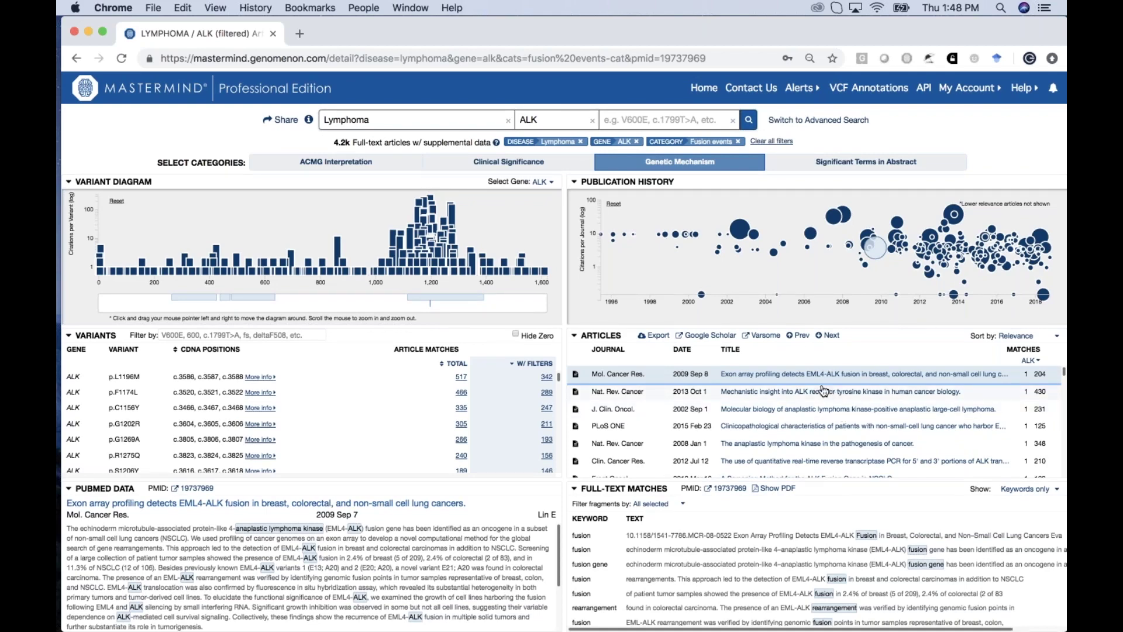
# Step: Switch to advanced search and add EML4 as a second gene alongside ALK
pyautogui.click(801, 121)
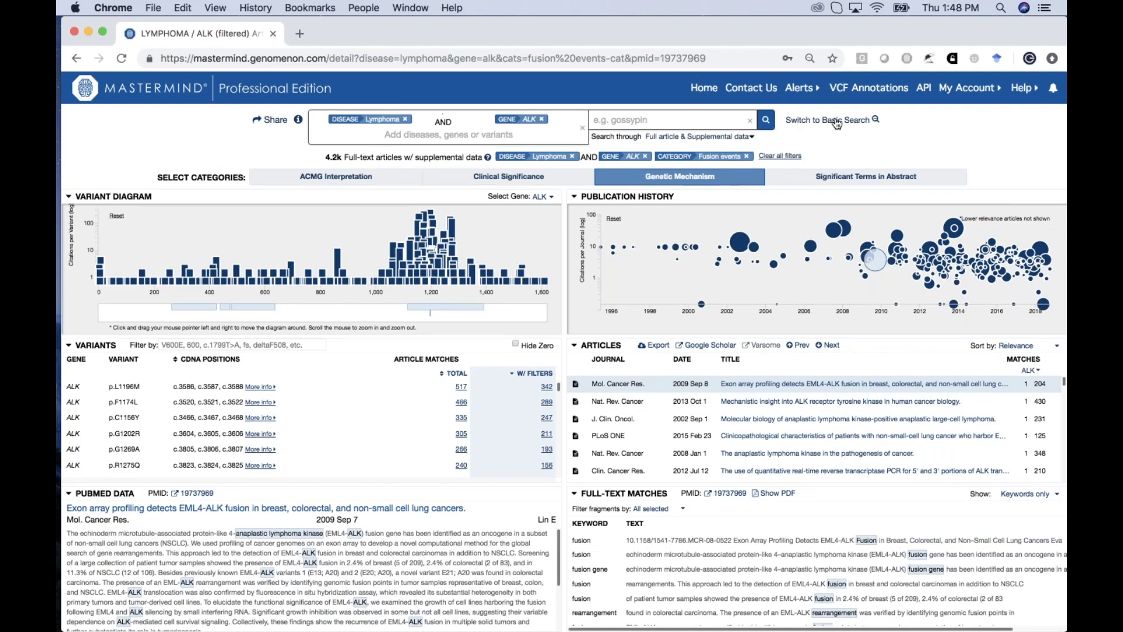
pyautogui.click(519, 135)
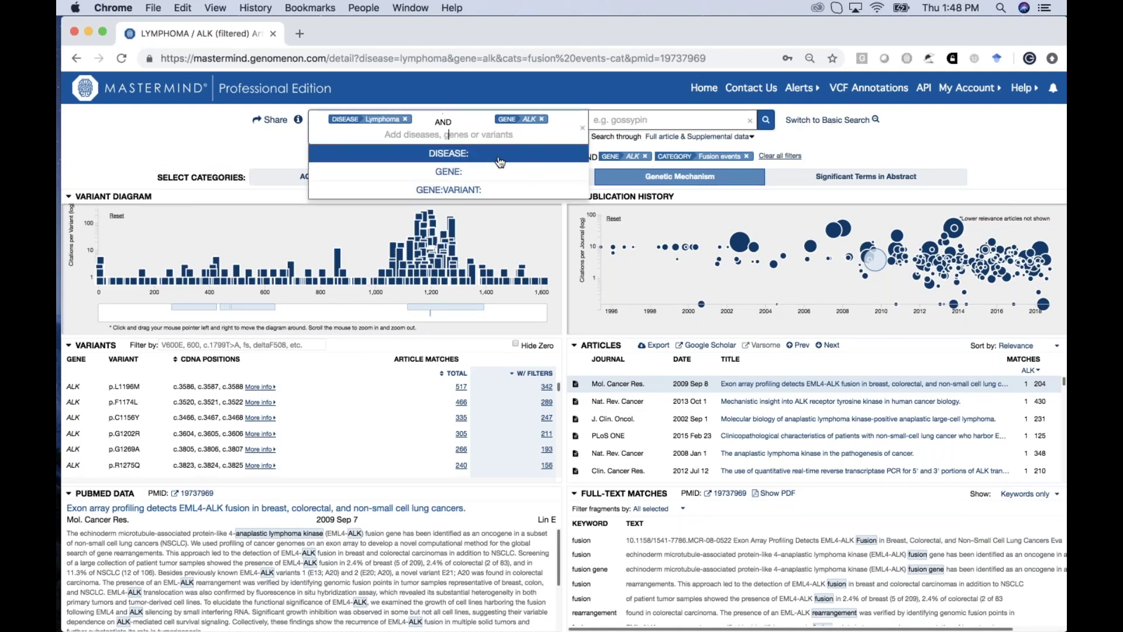
pyautogui.click(486, 171)
pyautogui.write('EML4')
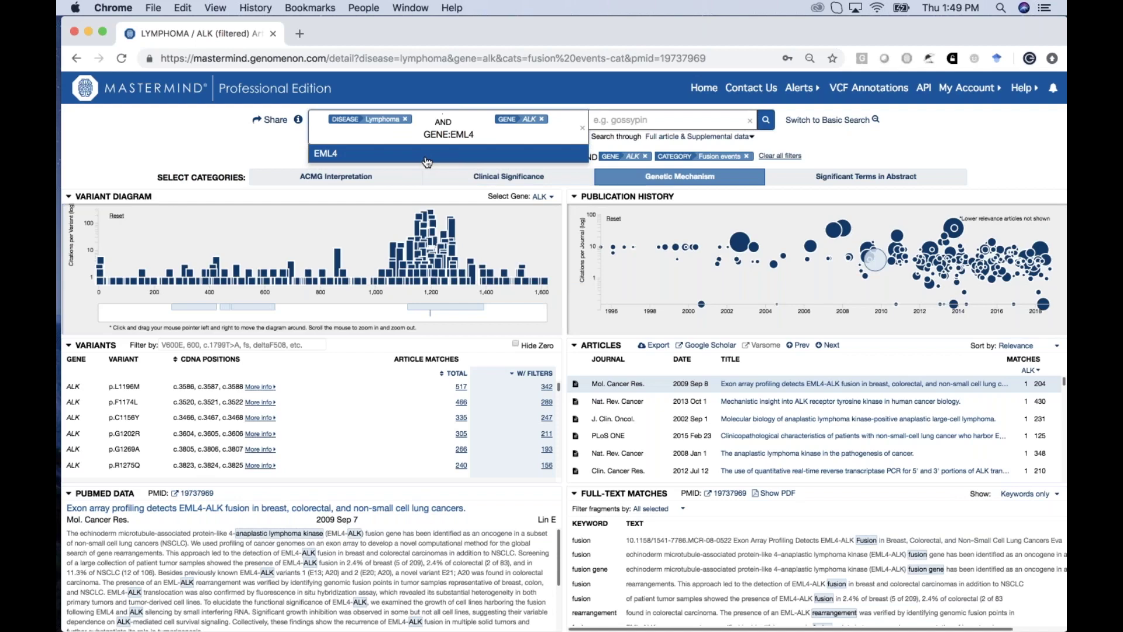
pyautogui.click(427, 157)
pyautogui.click(655, 173)
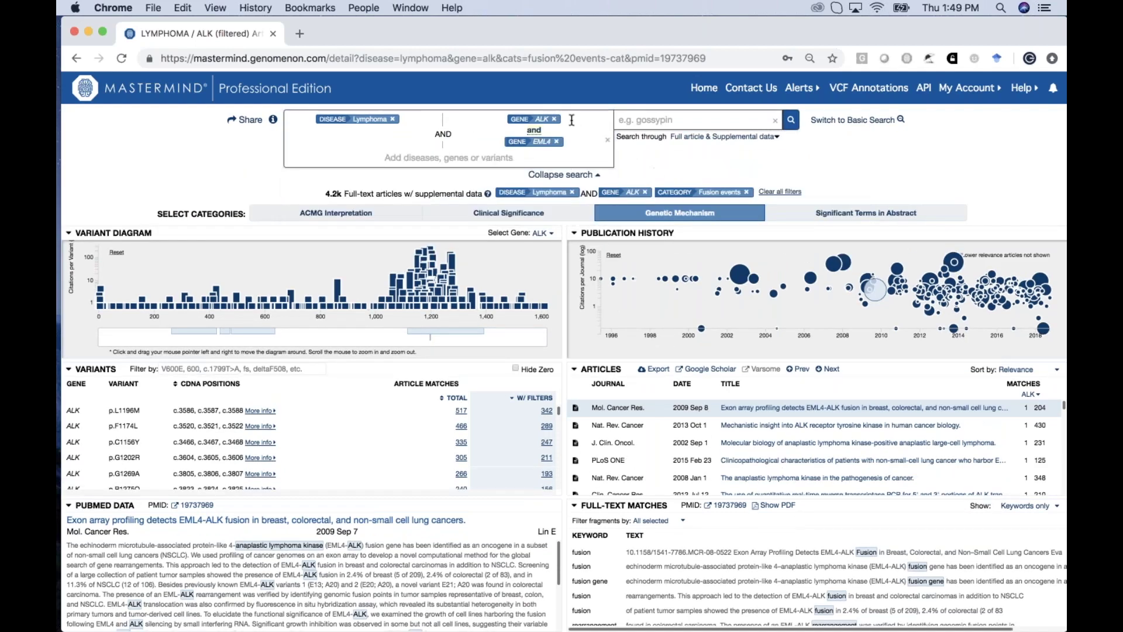
# Step: Run the advanced search for lymphoma articles mentioning both ALK and EML4, keeping the "and" operator between the genes
pyautogui.click(539, 133)
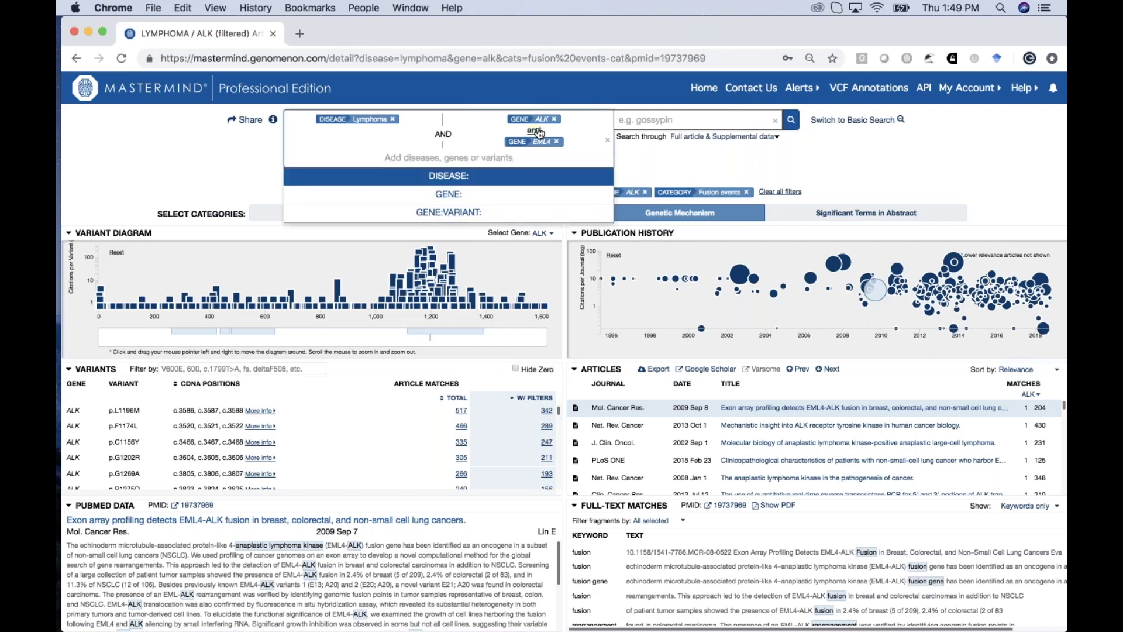
pyautogui.click(692, 166)
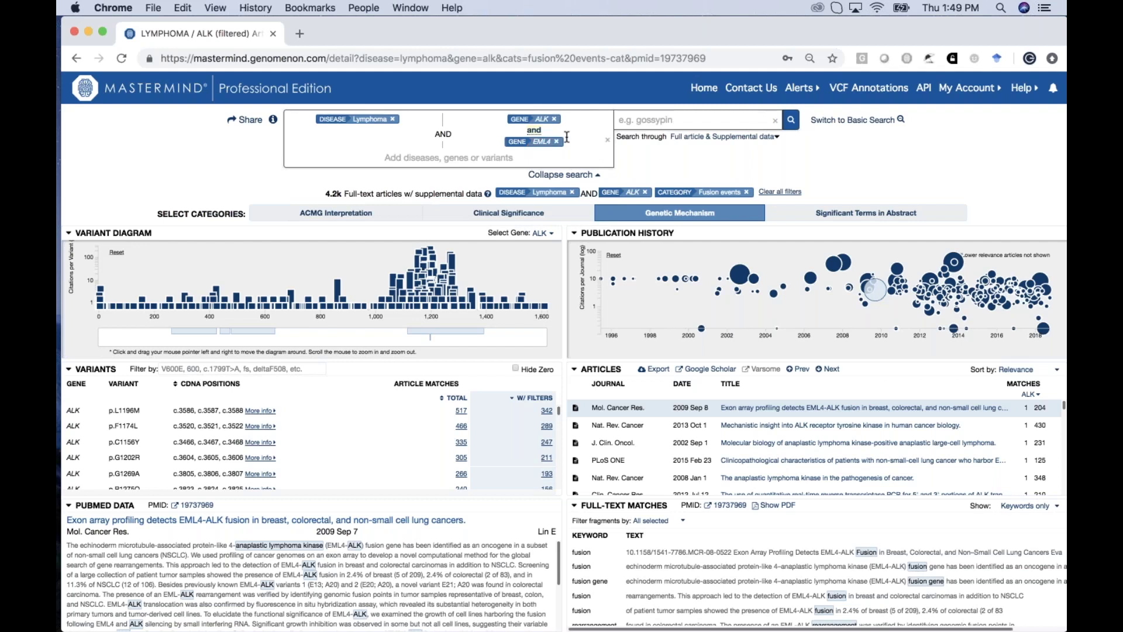
pyautogui.click(793, 122)
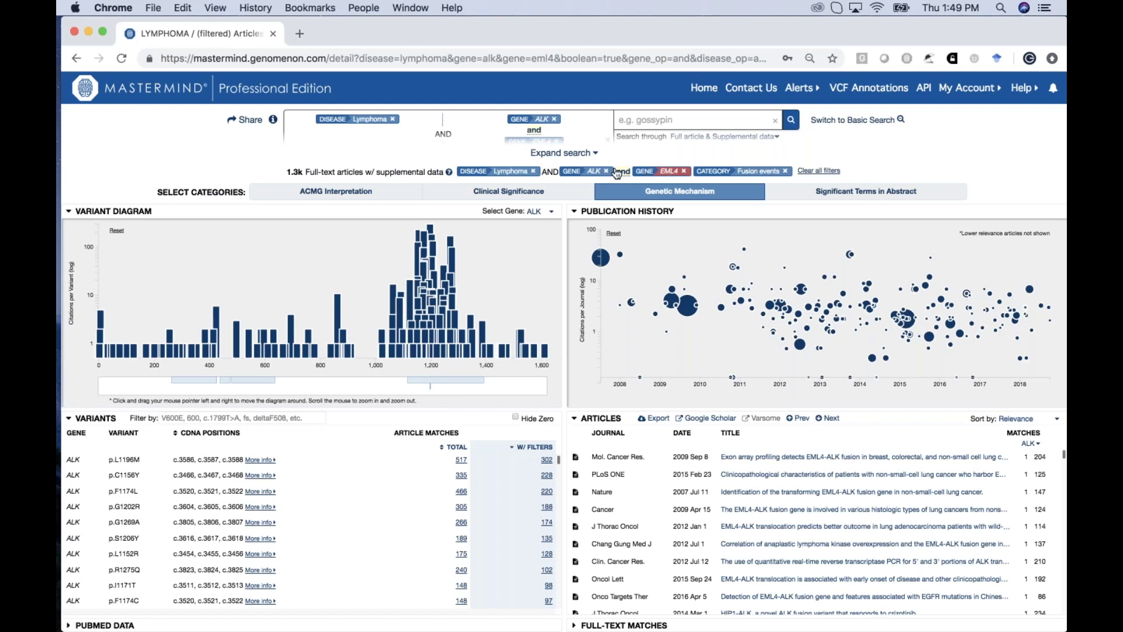
pyautogui.moveTo(608, 267)
# Step: Return to the home page, switch to advanced search and add the KRAS variant G12D
pyautogui.click(192, 99)
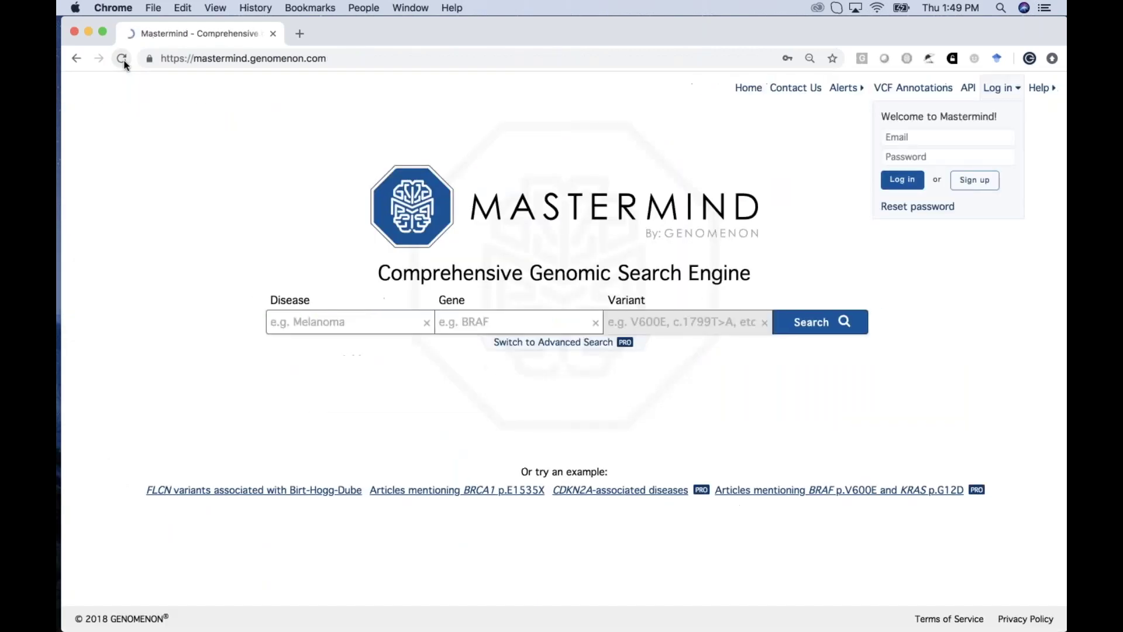
pyautogui.click(563, 342)
pyautogui.click(502, 328)
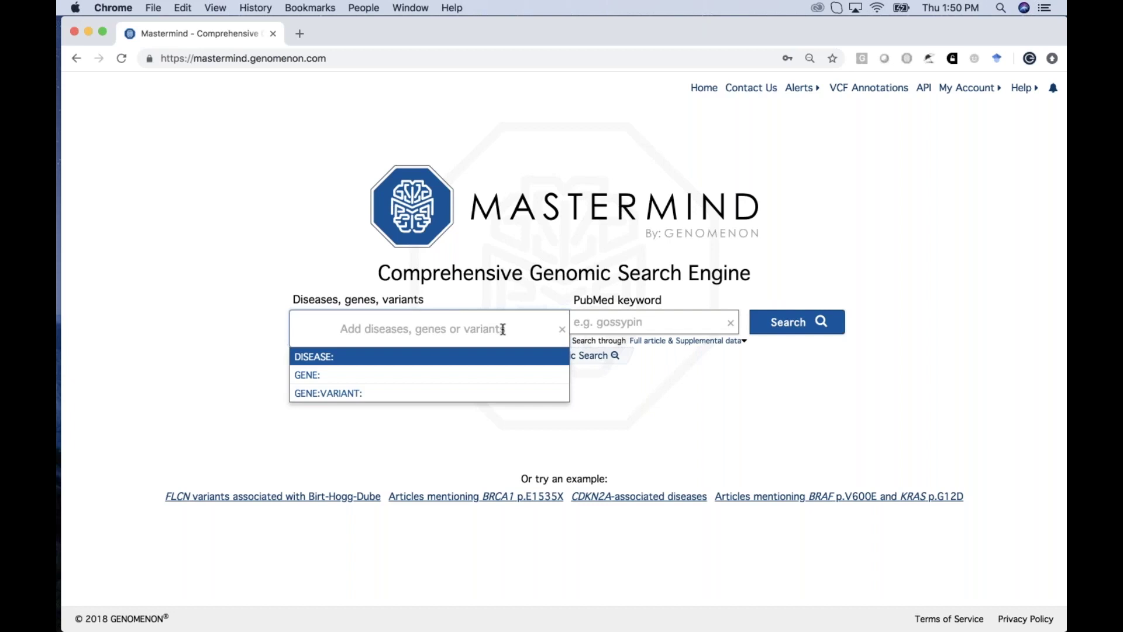
pyautogui.click(449, 392)
pyautogui.write('KRAS')
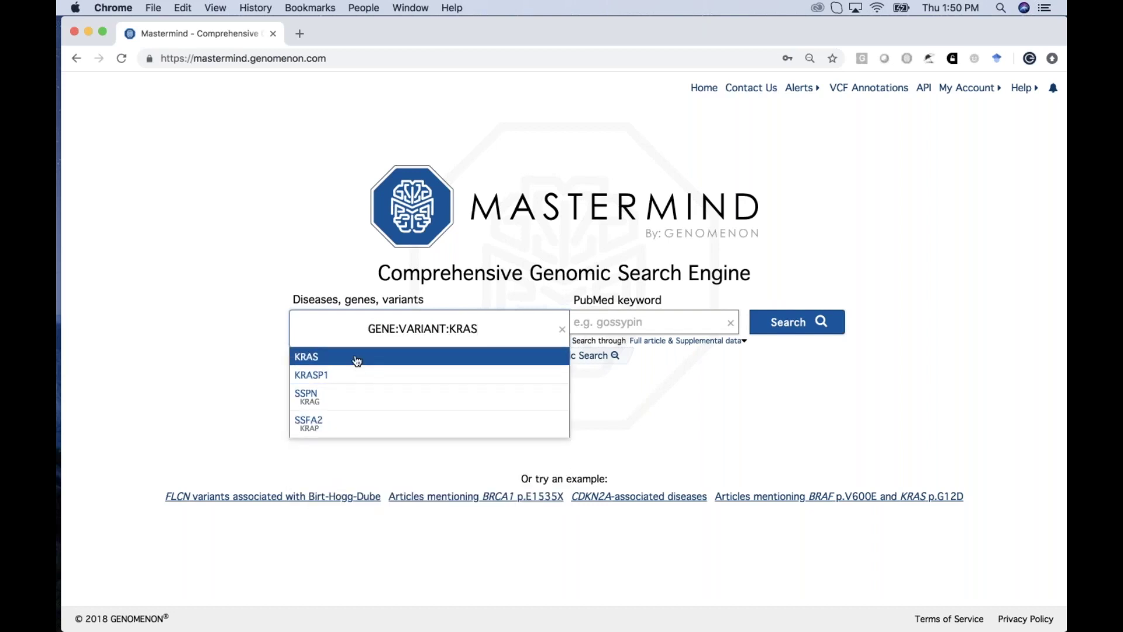
pyautogui.click(357, 358)
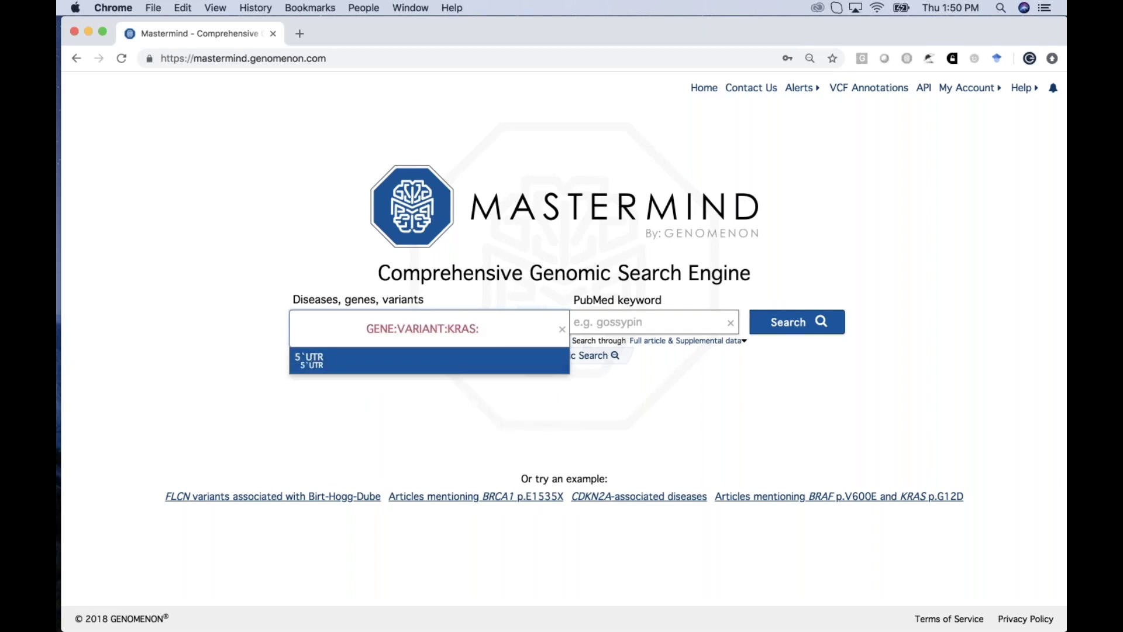
pyautogui.write('G12D')
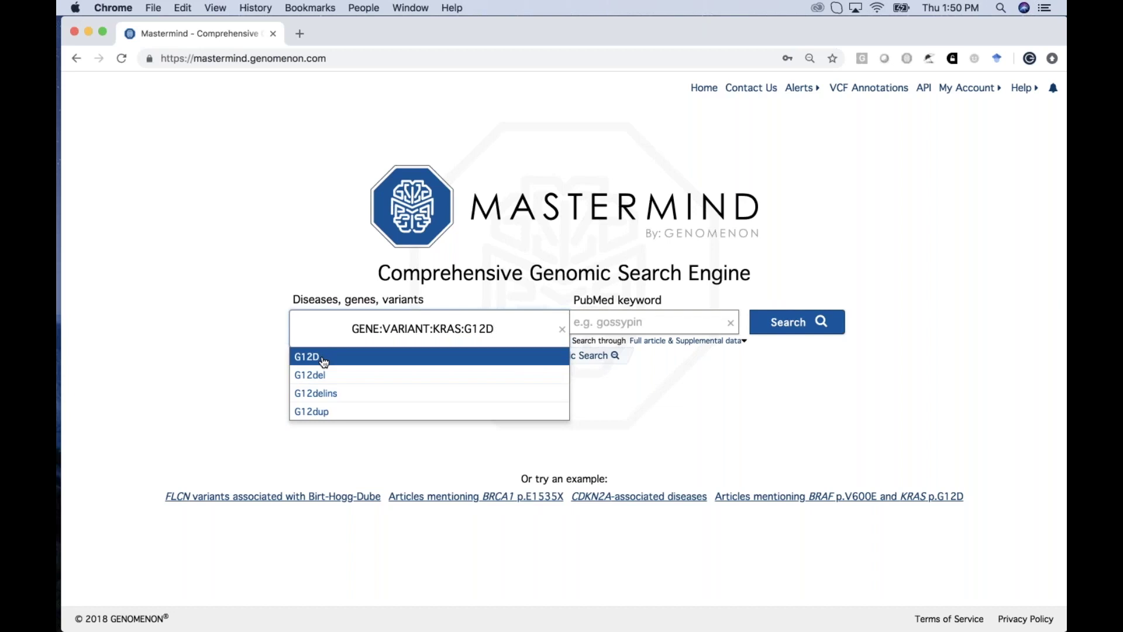
pyautogui.click(323, 361)
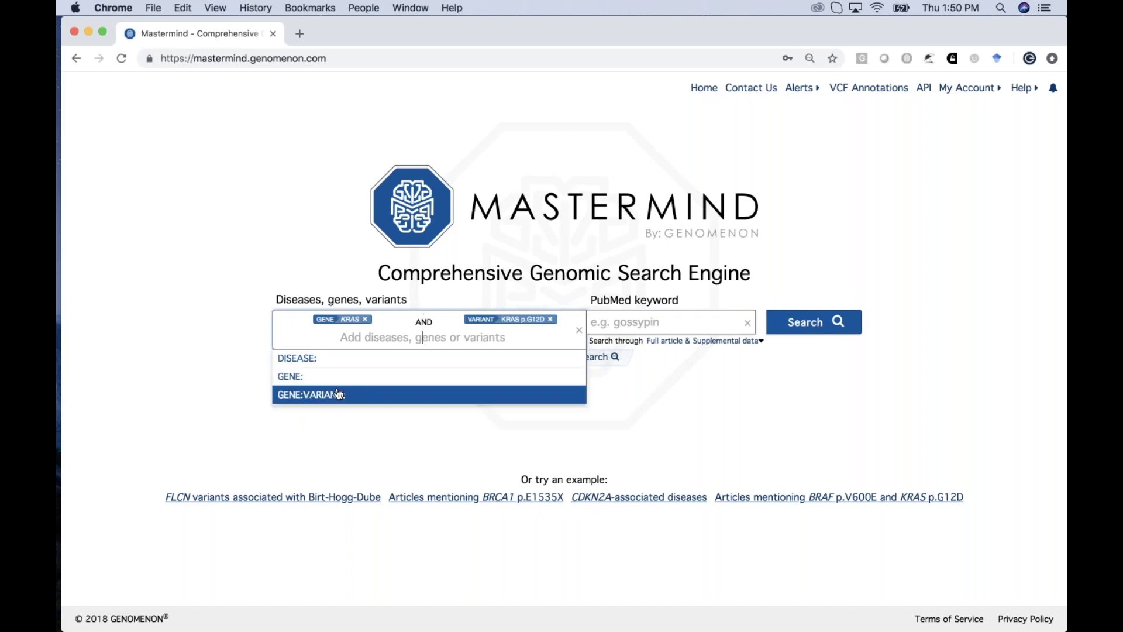
# Step: Add G13D as a second KRAS variant alongside G12D, run the advanced search and open its articles for all diseases
pyautogui.click(338, 391)
pyautogui.write('KRAS')
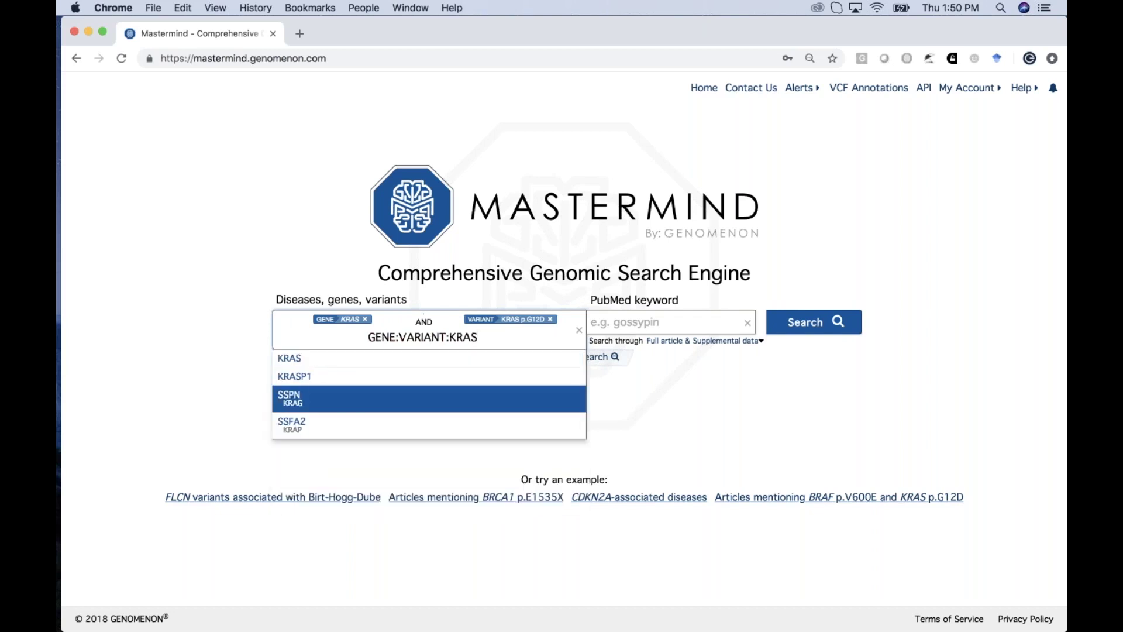
pyautogui.click(316, 359)
pyautogui.write('G')
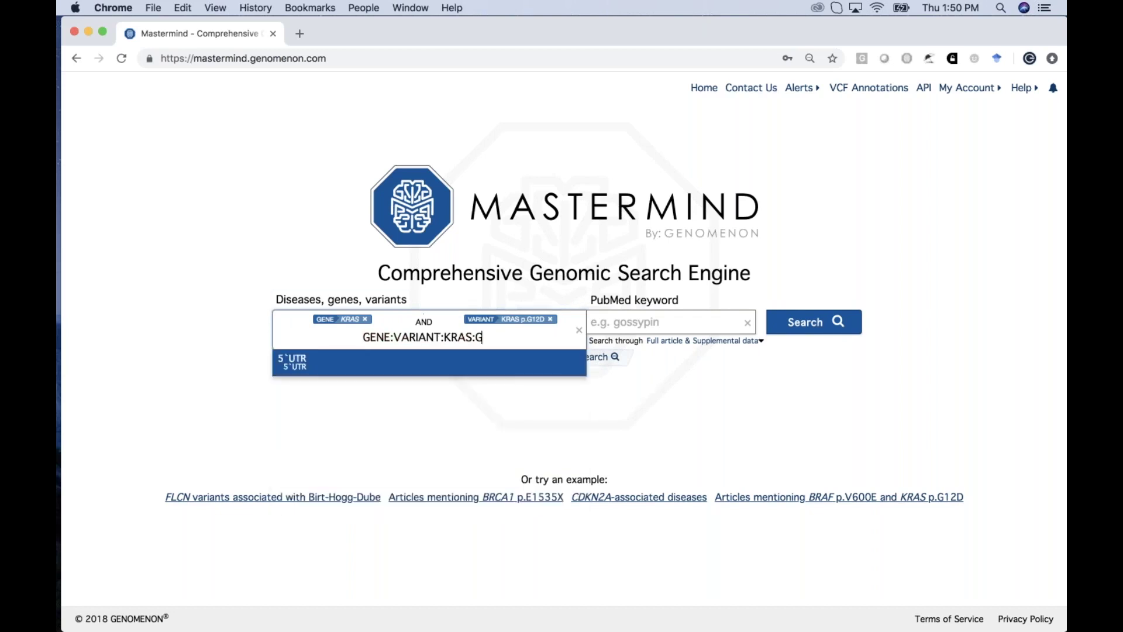
pyautogui.write('13D')
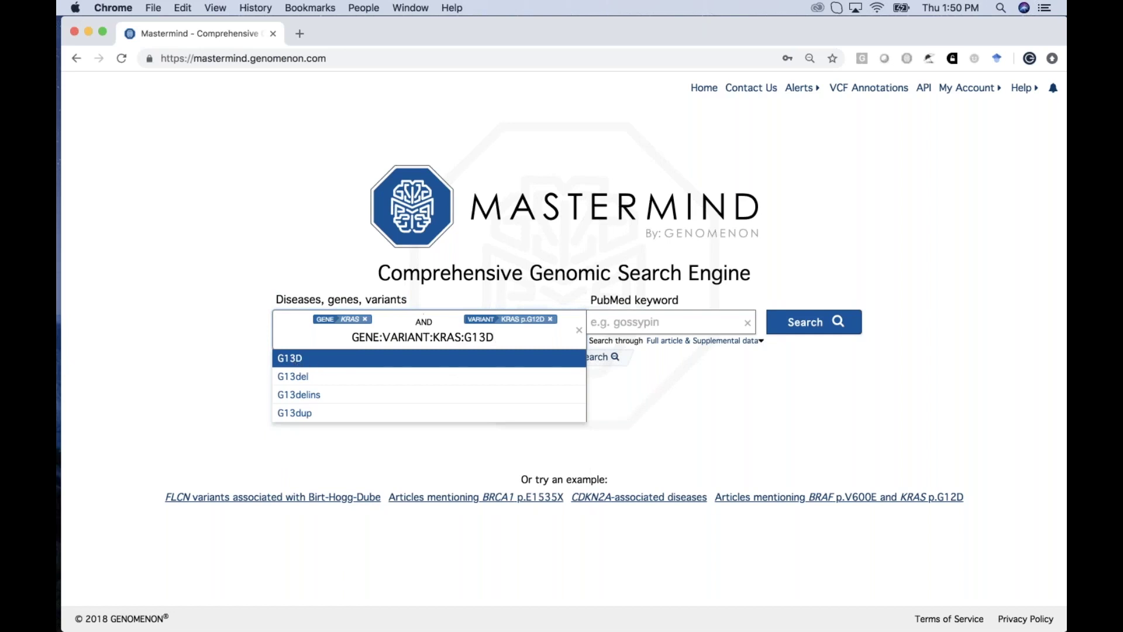
pyautogui.press('Return')
pyautogui.click(452, 479)
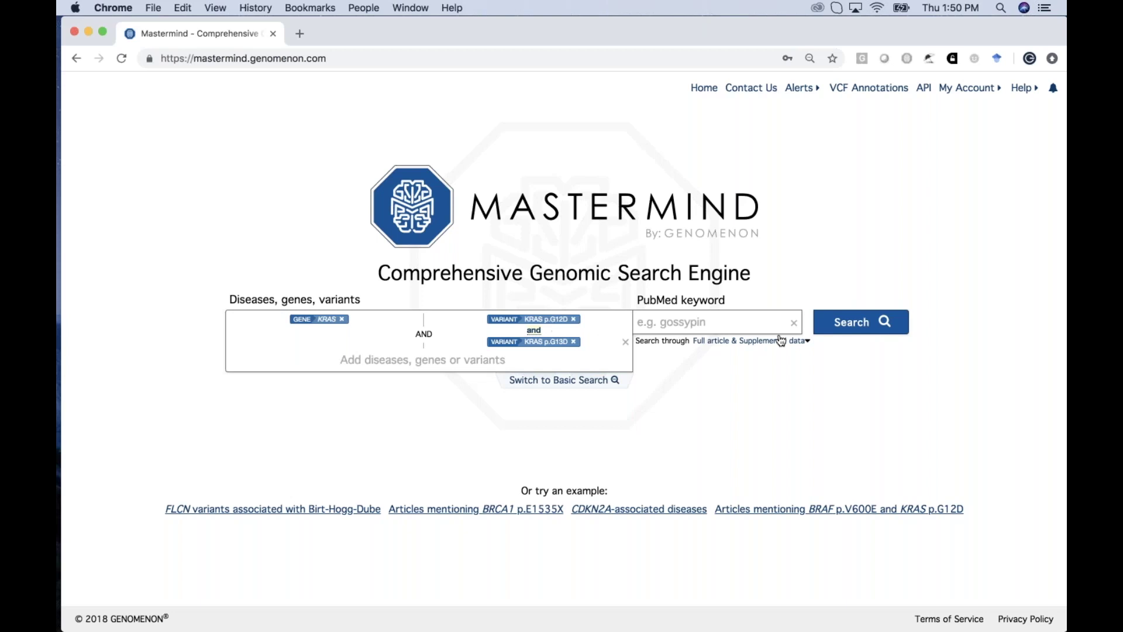
pyautogui.click(858, 324)
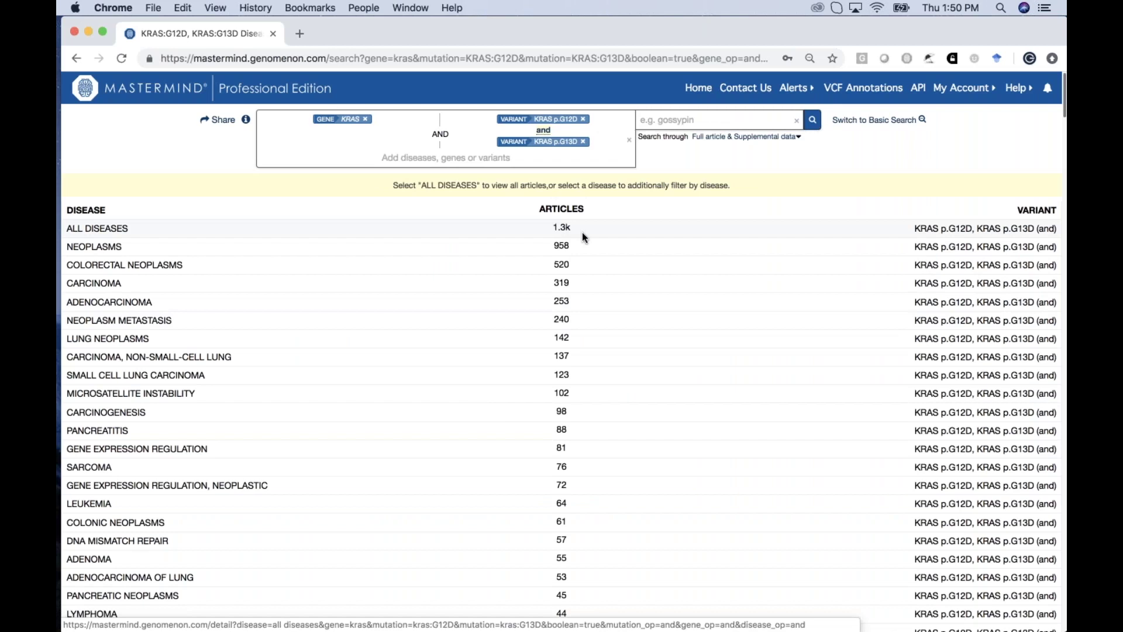
pyautogui.click(563, 228)
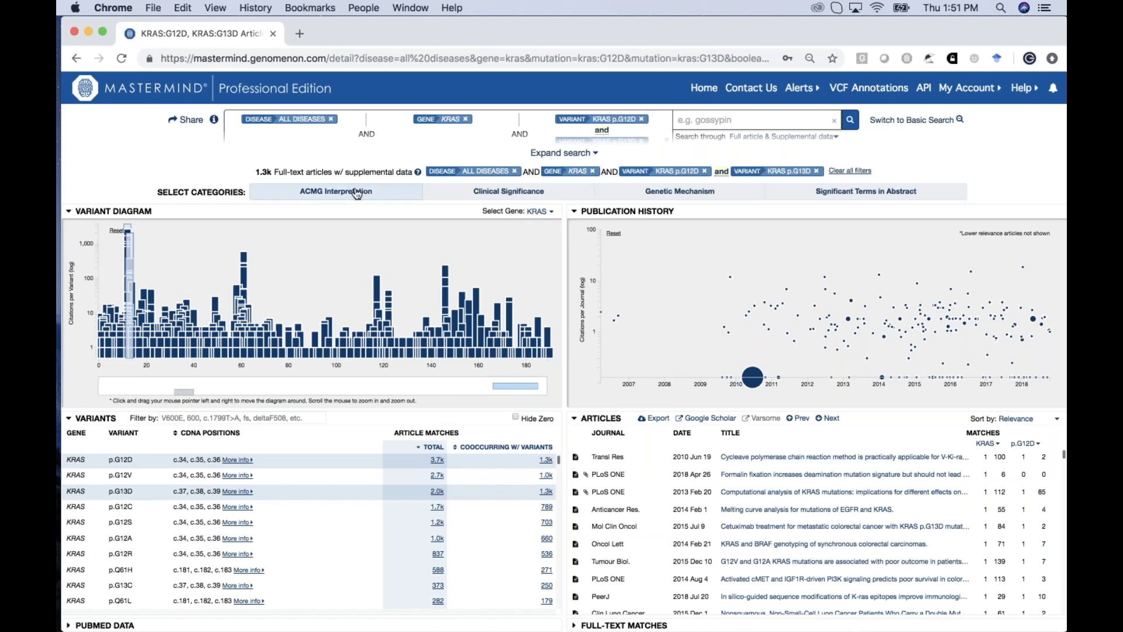
# Step: Select the compound heterozygote and compound heterozygous terms under Pedigrees and case studies in the ACMG Interpretation category
pyautogui.click(357, 195)
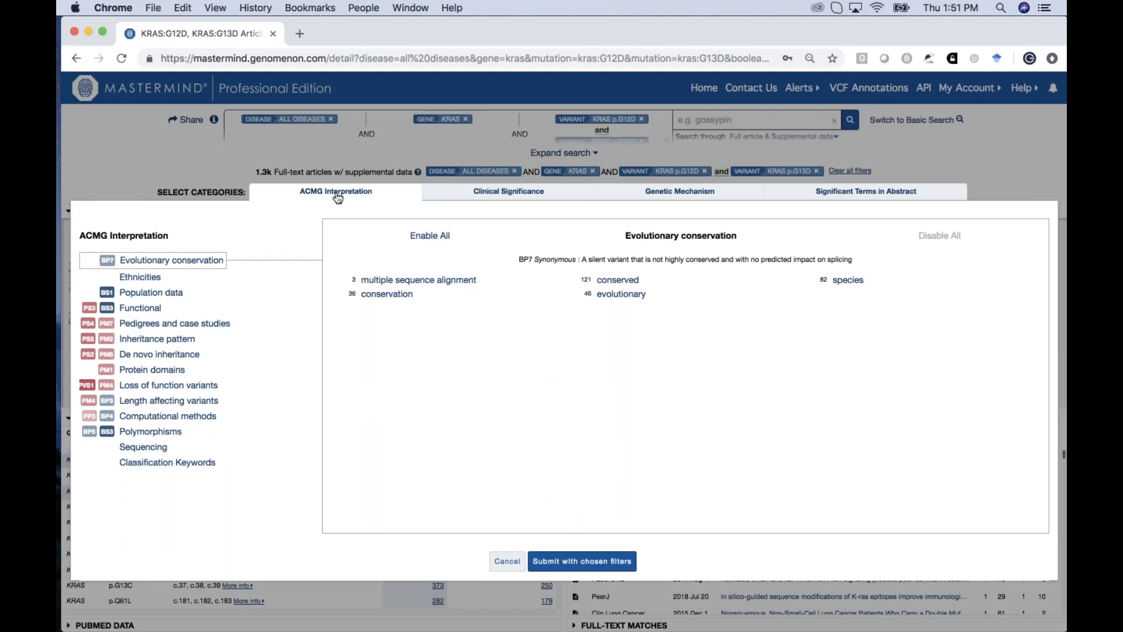
pyautogui.click(201, 325)
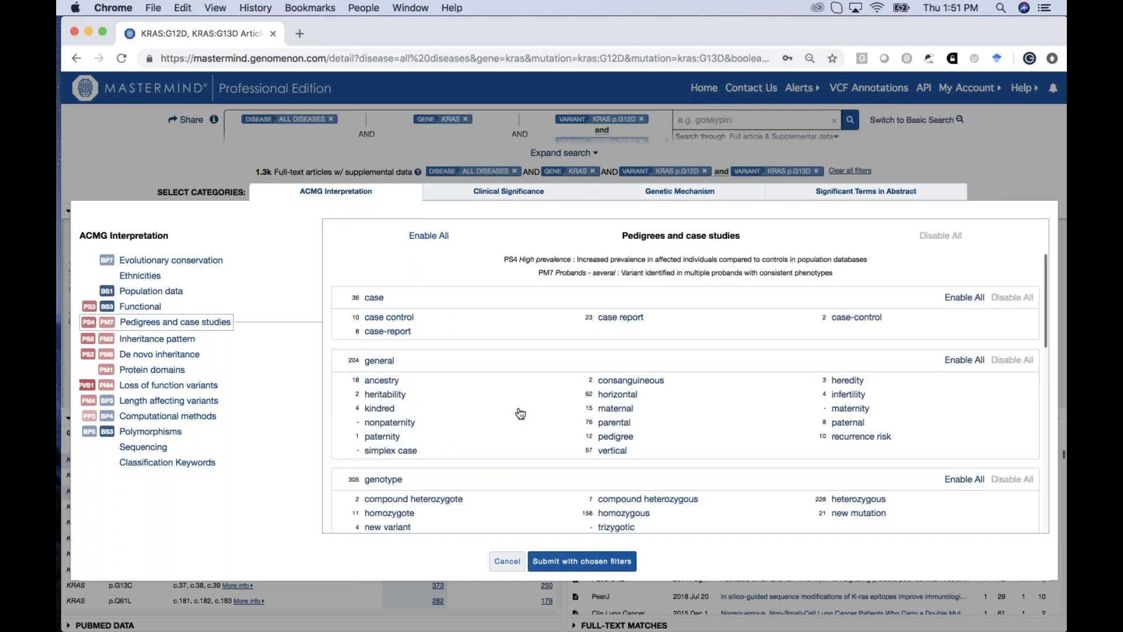
pyautogui.click(630, 501)
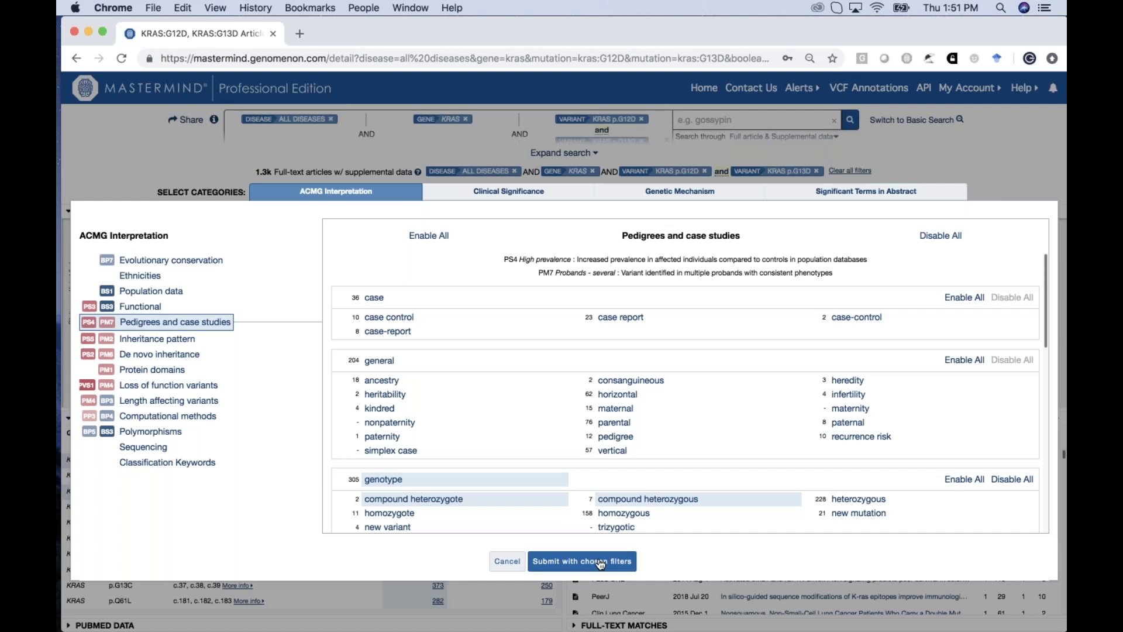
# Step: Start a fresh basic search from the home page for BRAF variant V600E and open its melanoma articles
pyautogui.click(134, 95)
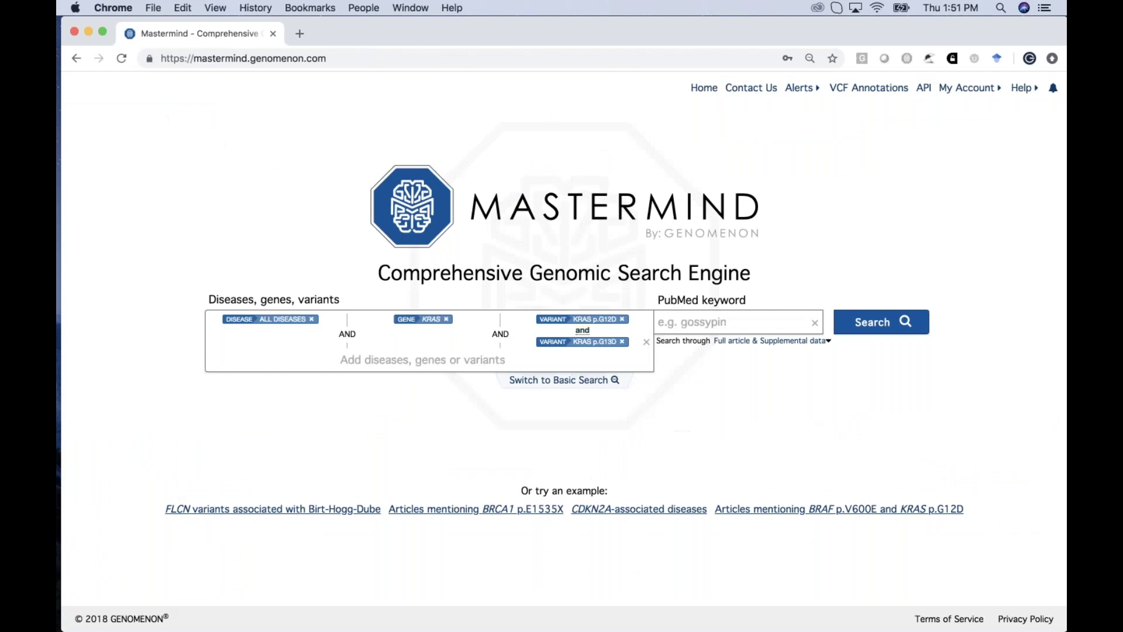
pyautogui.click(121, 58)
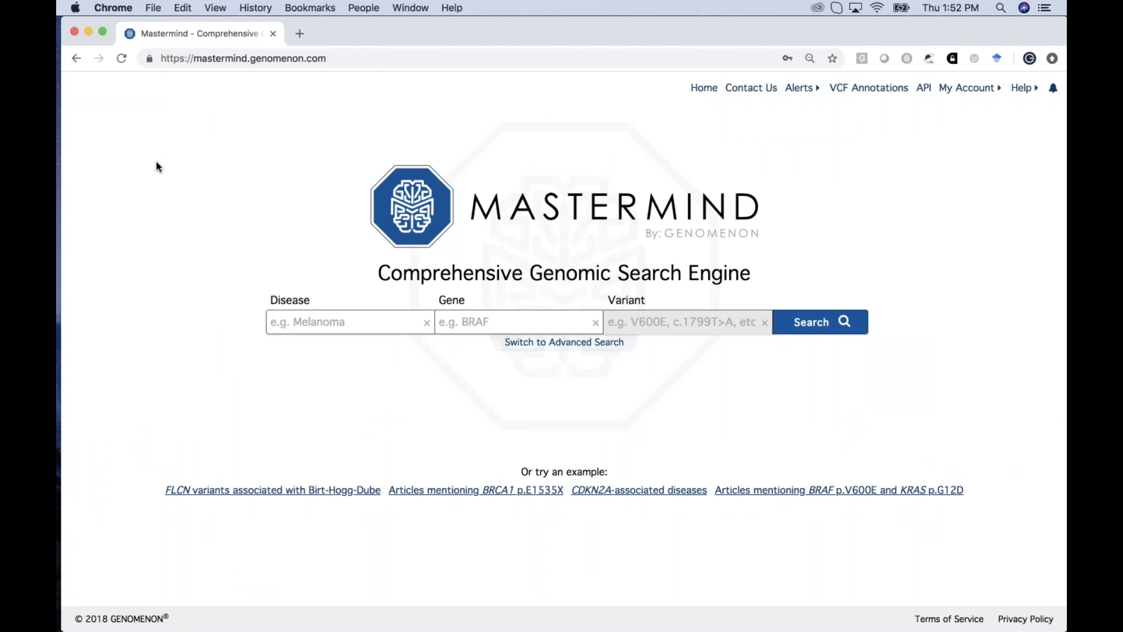
pyautogui.click(459, 321)
pyautogui.write('braf')
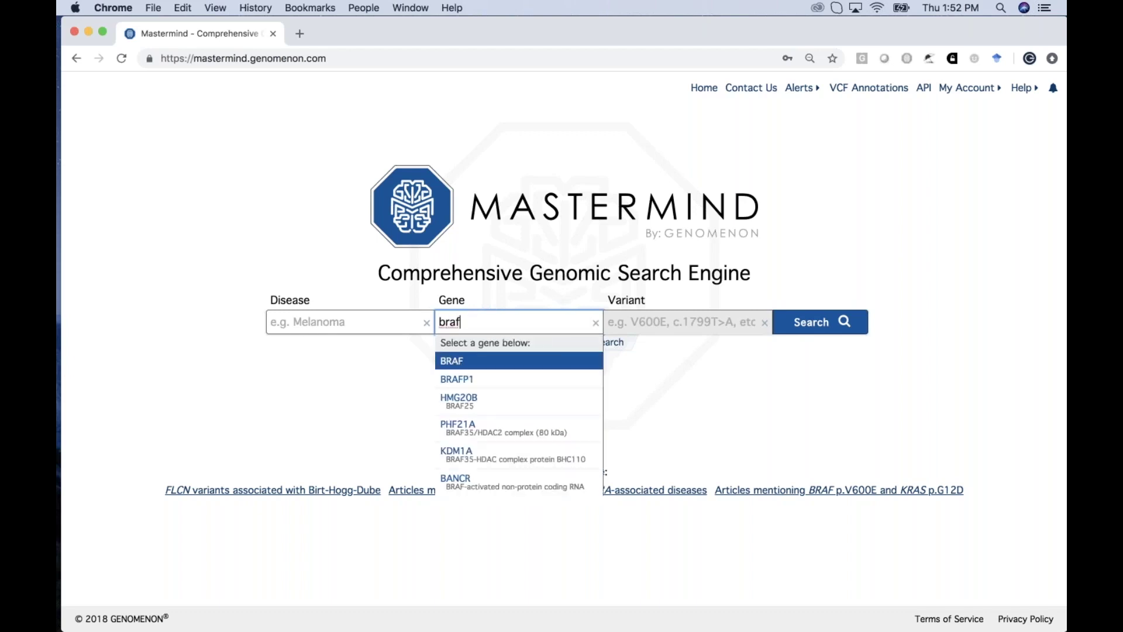
pyautogui.click(456, 361)
pyautogui.write('v600e')
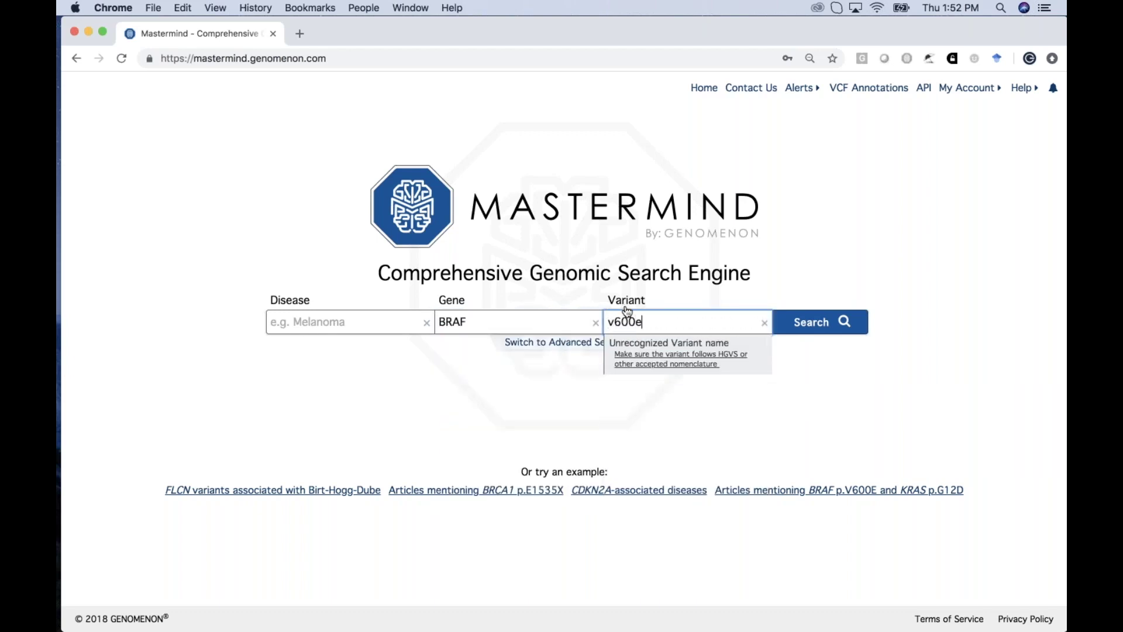
pyautogui.click(639, 362)
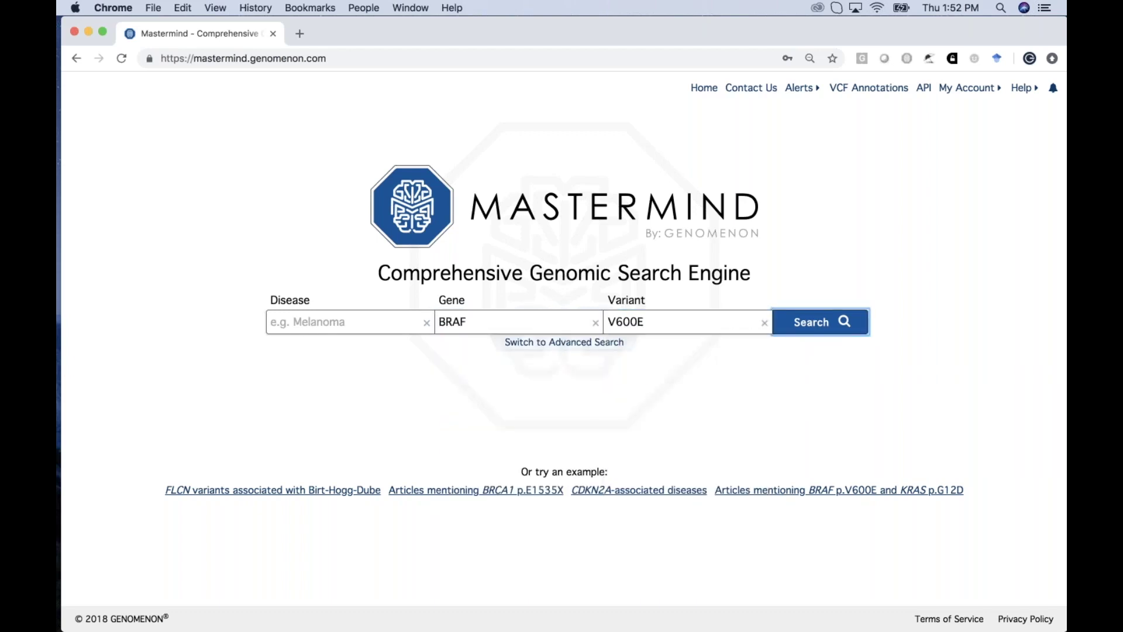
pyautogui.click(800, 323)
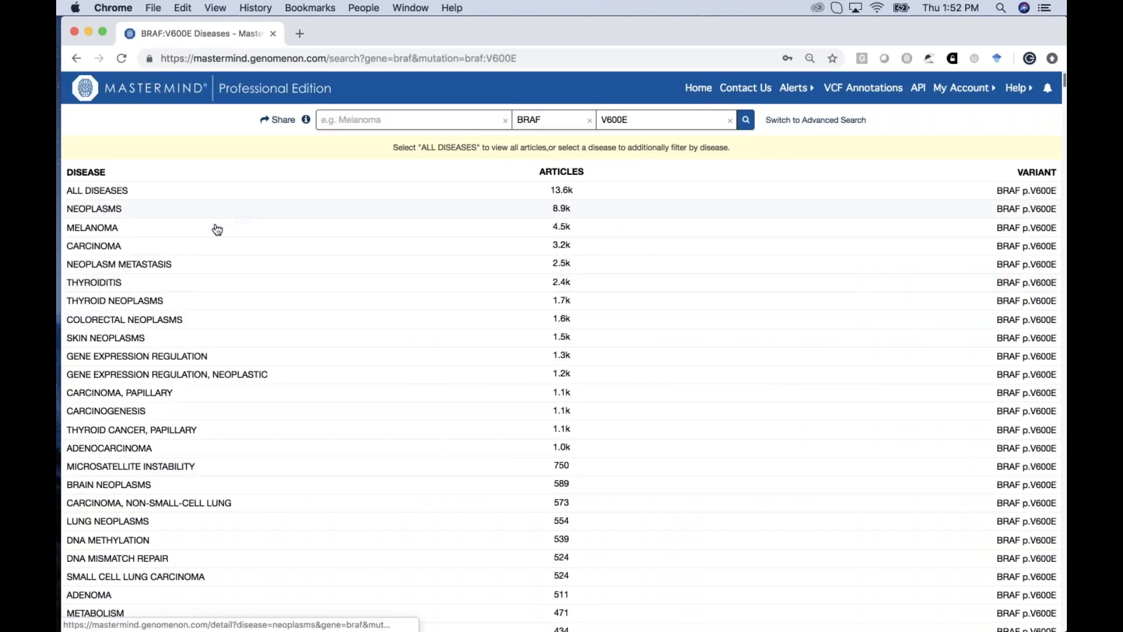
pyautogui.click(138, 233)
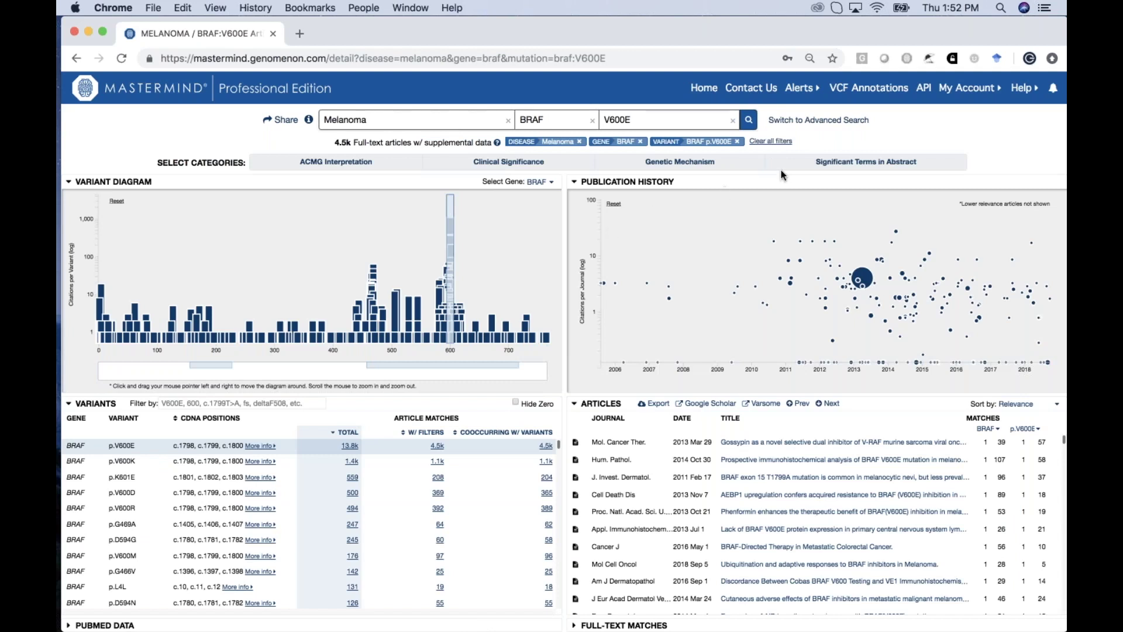
# Step: Try selecting vemurafenib, dabrafenib, ipilimumab, nivolumab and pembrolizumab among the significant abstract terms, and cancel without submitting them
pyautogui.click(828, 164)
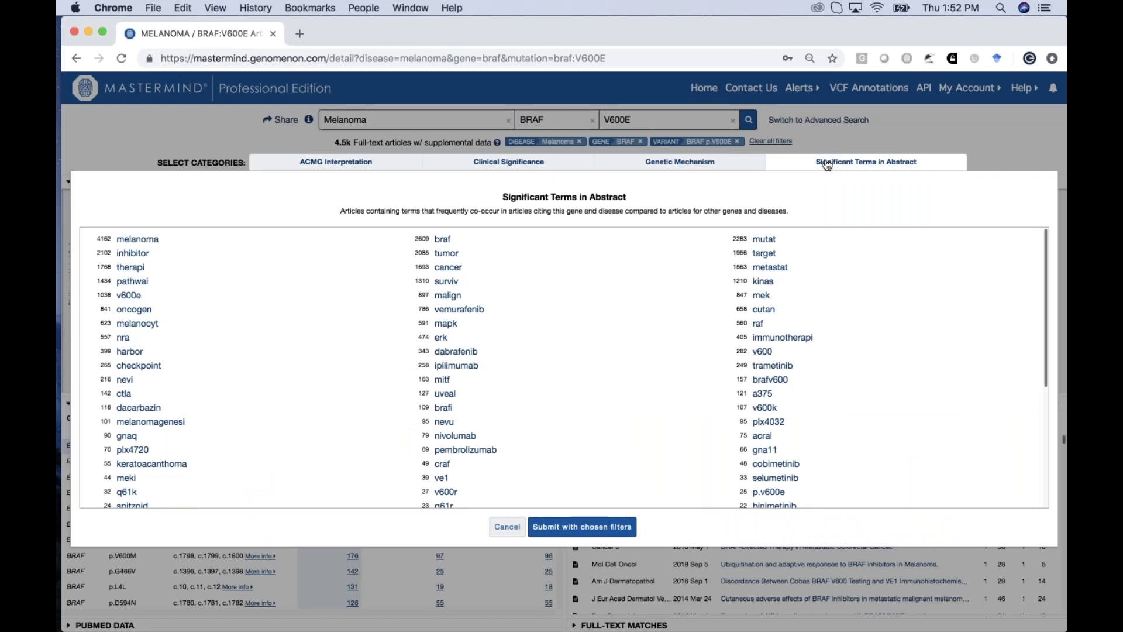
pyautogui.click(477, 309)
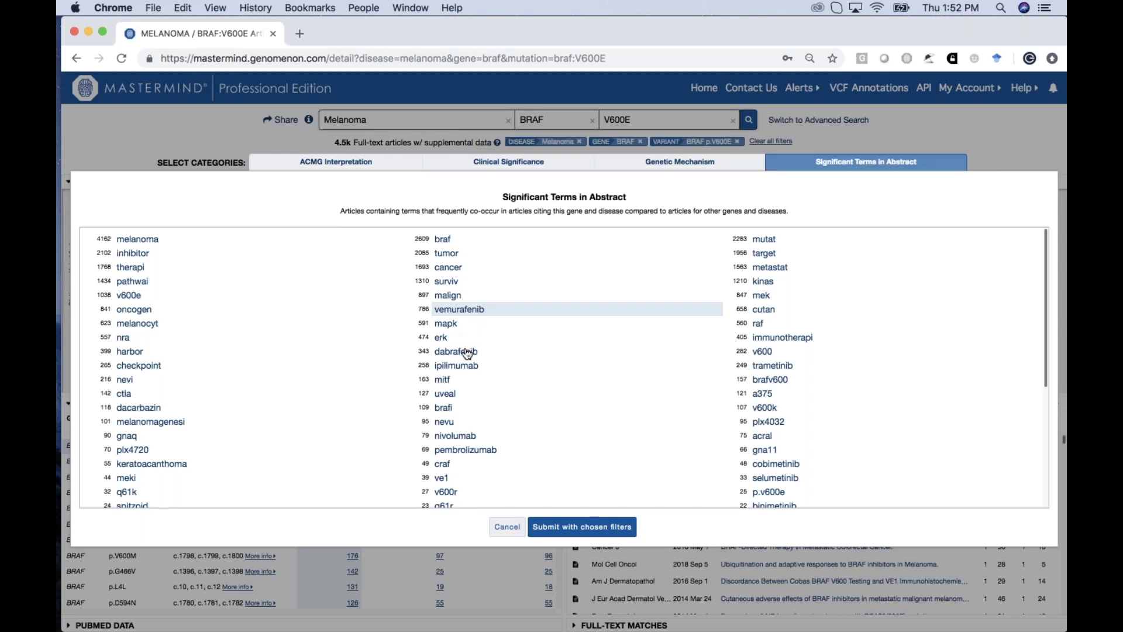
pyautogui.click(467, 352)
pyautogui.click(467, 365)
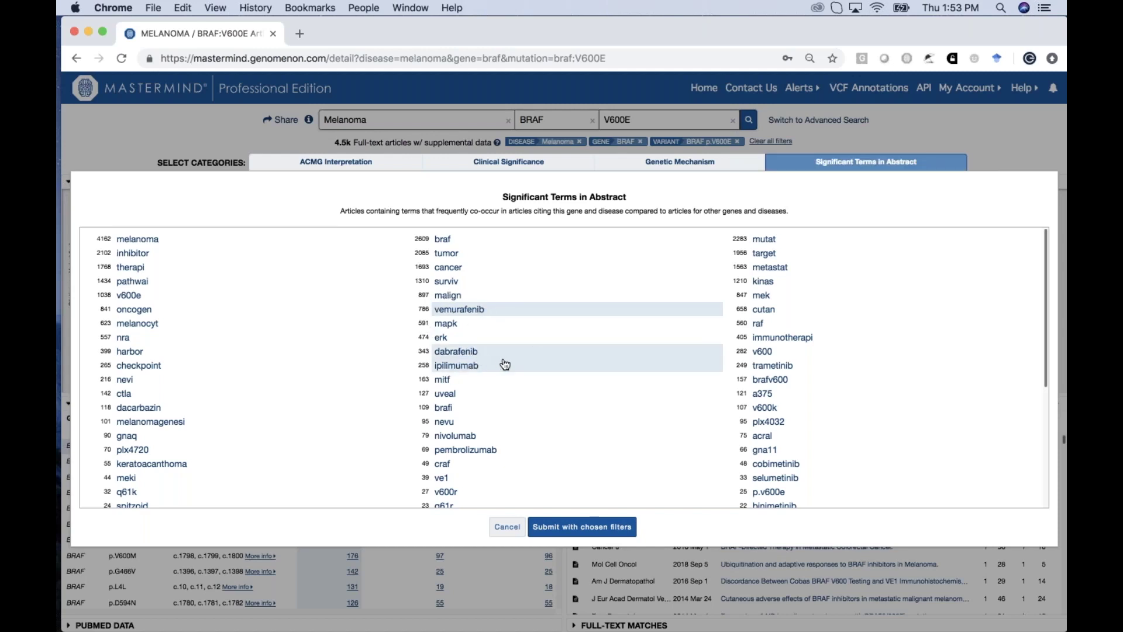
pyautogui.click(462, 436)
pyautogui.click(461, 450)
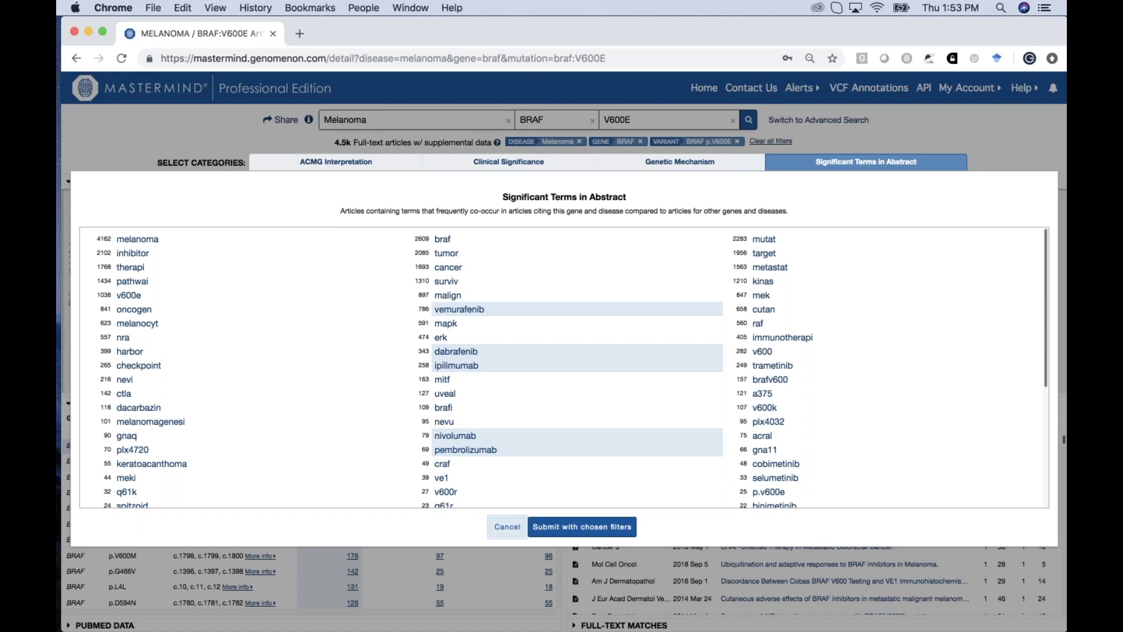
pyautogui.click(507, 526)
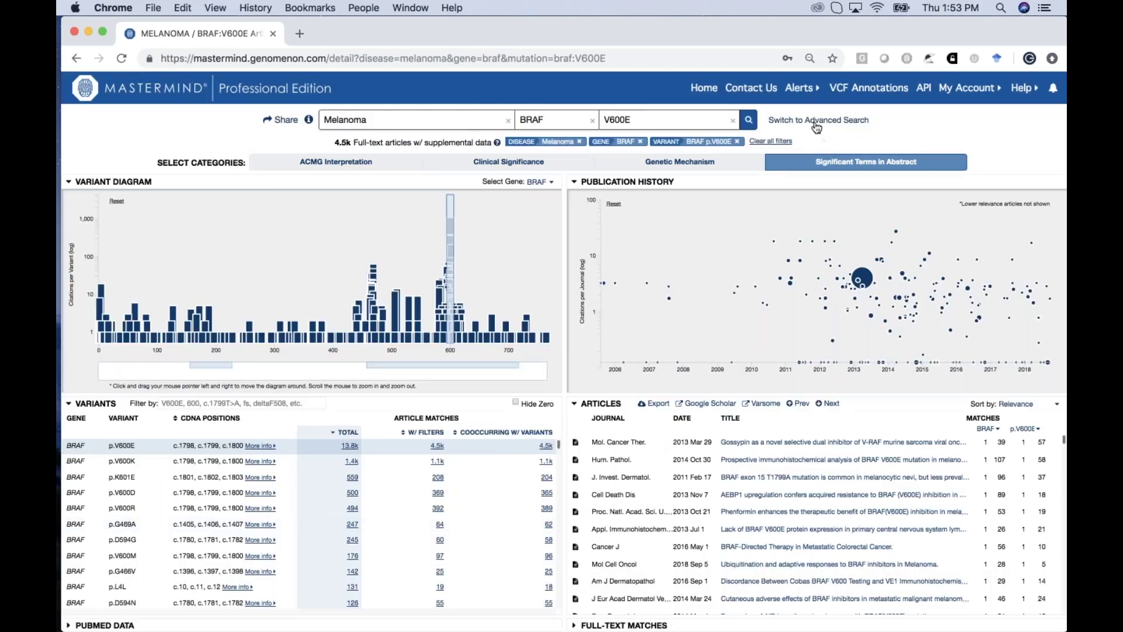
# Step: Switch to advanced search and rerun the melanoma and BRAF V600E search with the PubMed keyword vemurafenib, dismissing any notice
pyautogui.click(816, 120)
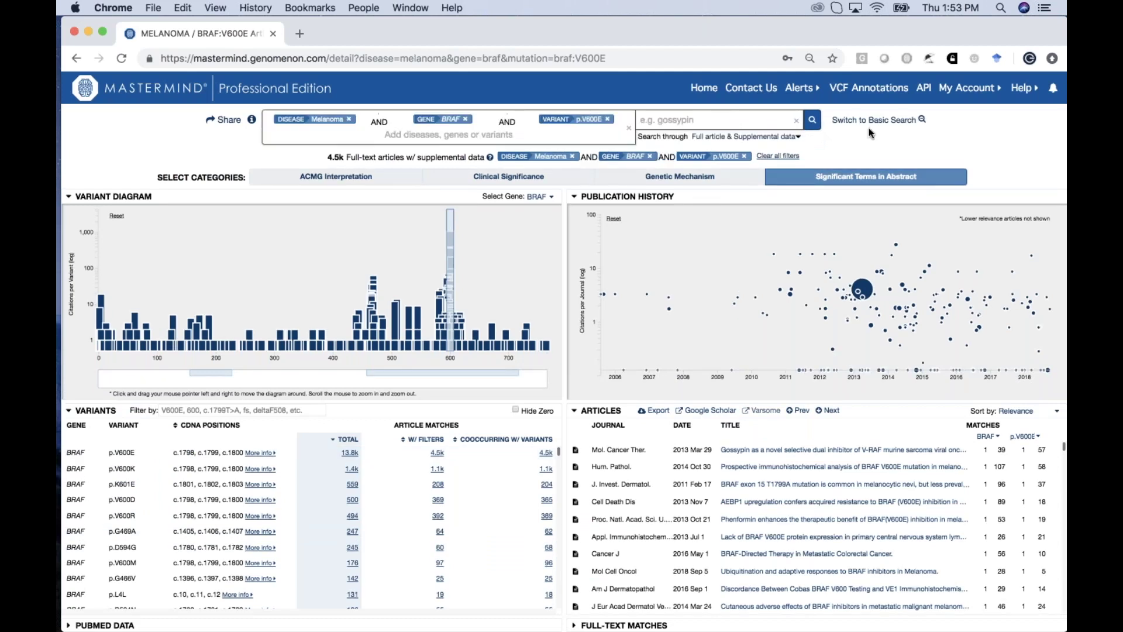
pyautogui.click(719, 124)
pyautogui.write('ver')
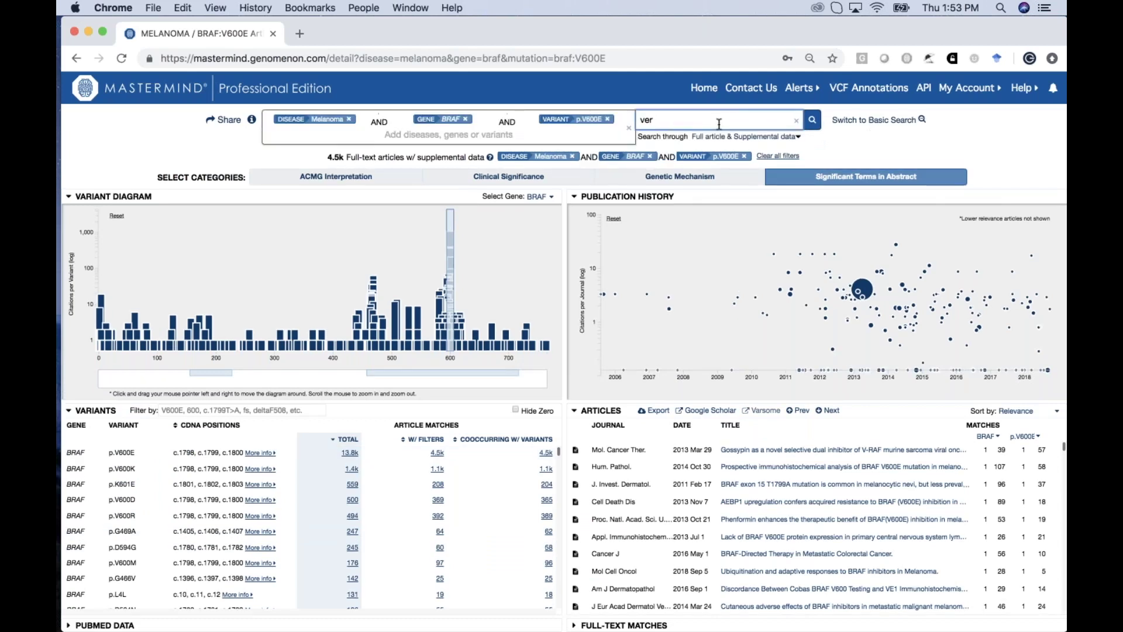
pyautogui.press('BackSpace')
pyautogui.write('me')
pyautogui.press('BackSpace')
pyautogui.write('urafenib')
pyautogui.click(812, 123)
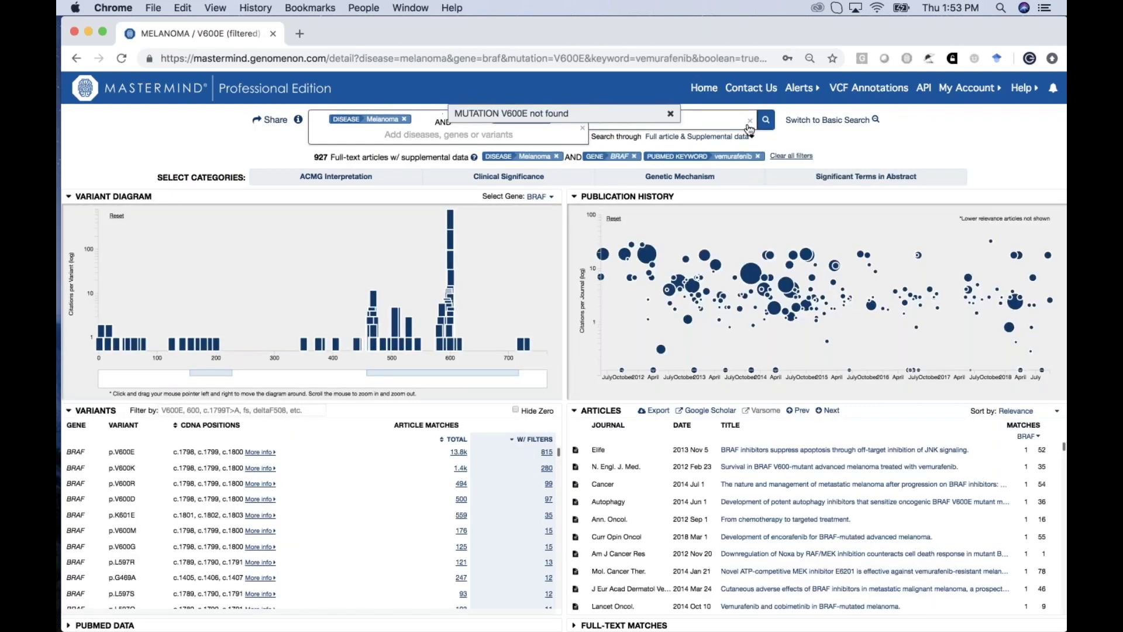
pyautogui.click(670, 114)
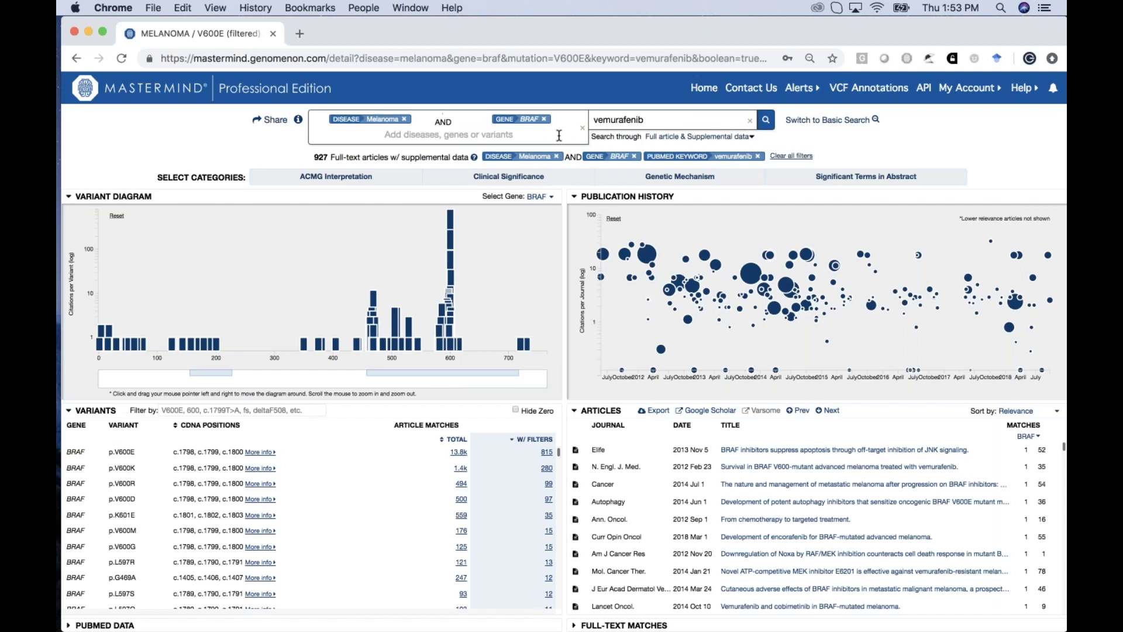
# Step: Start a fresh basic search from the home page for MPL variant R43X and open its articles for all diseases
pyautogui.click(152, 91)
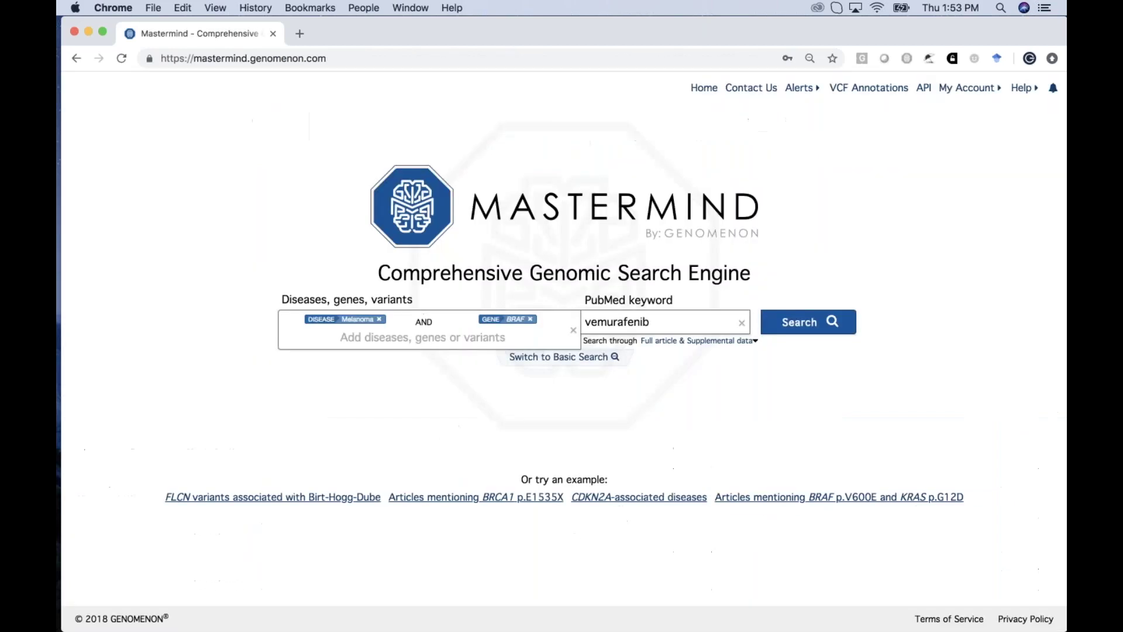
pyautogui.click(122, 58)
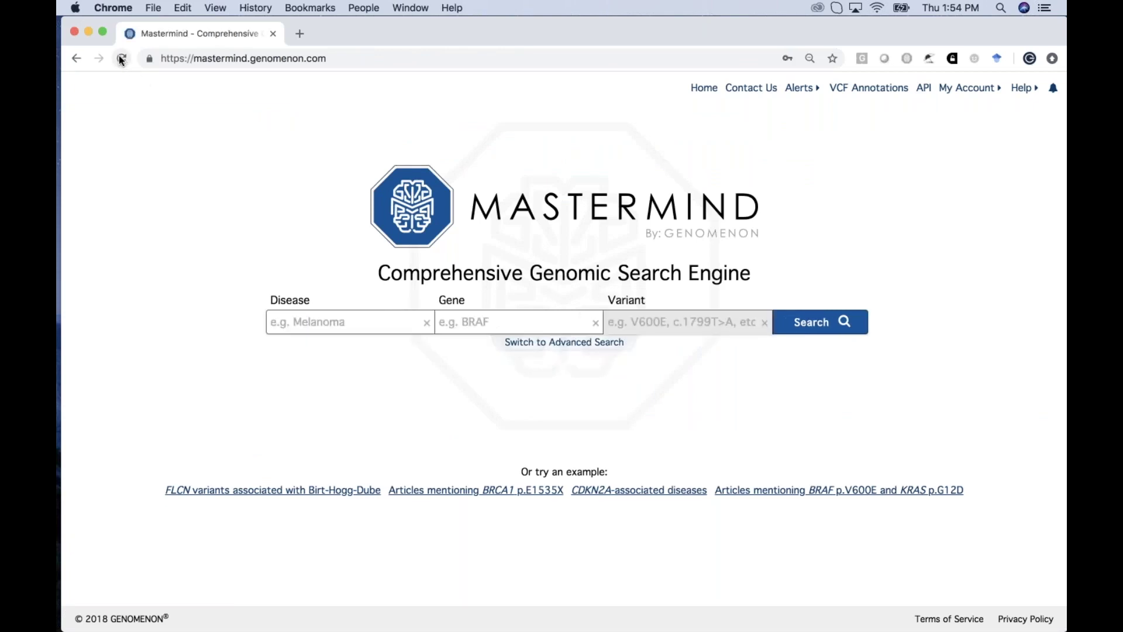
pyautogui.click(451, 319)
pyautogui.write('mpl')
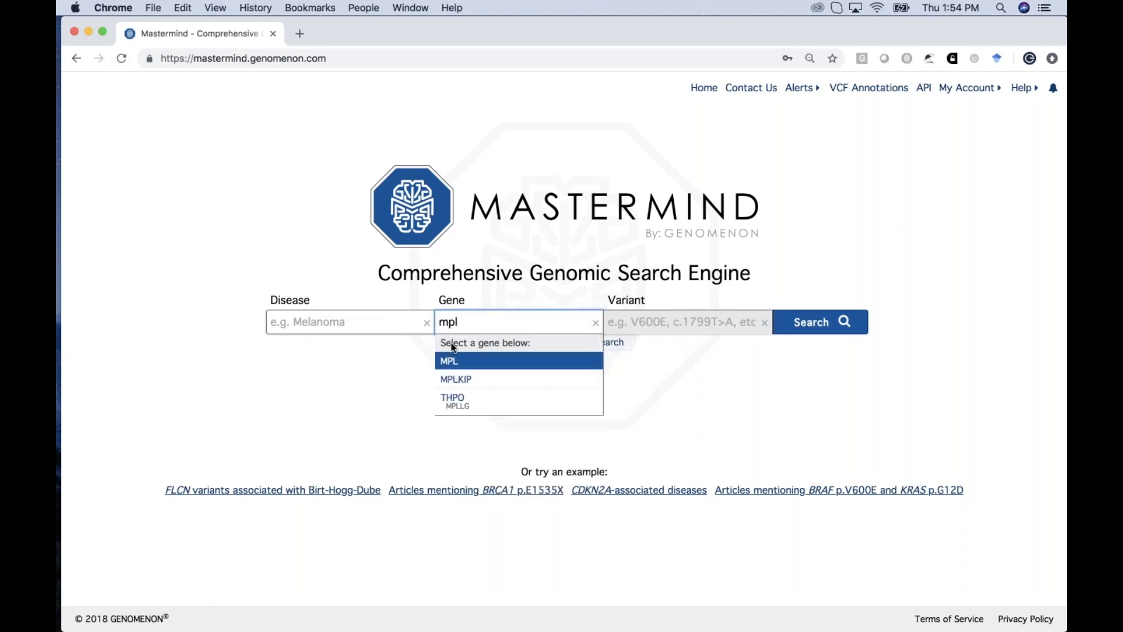
pyautogui.press('Return')
pyautogui.write('R43X')
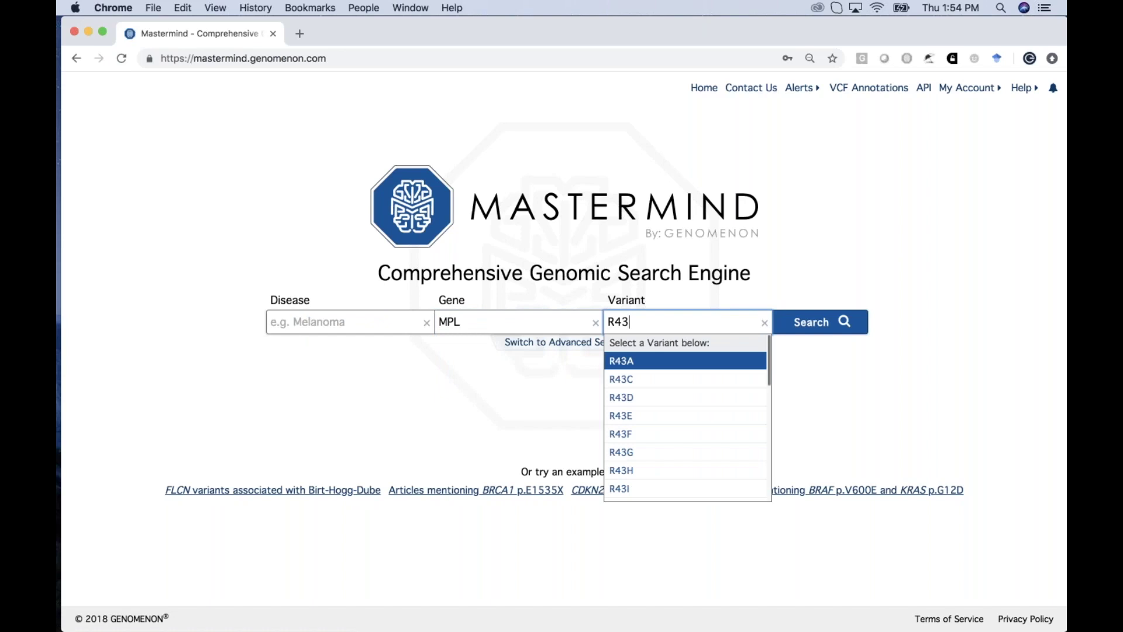
pyautogui.click(646, 367)
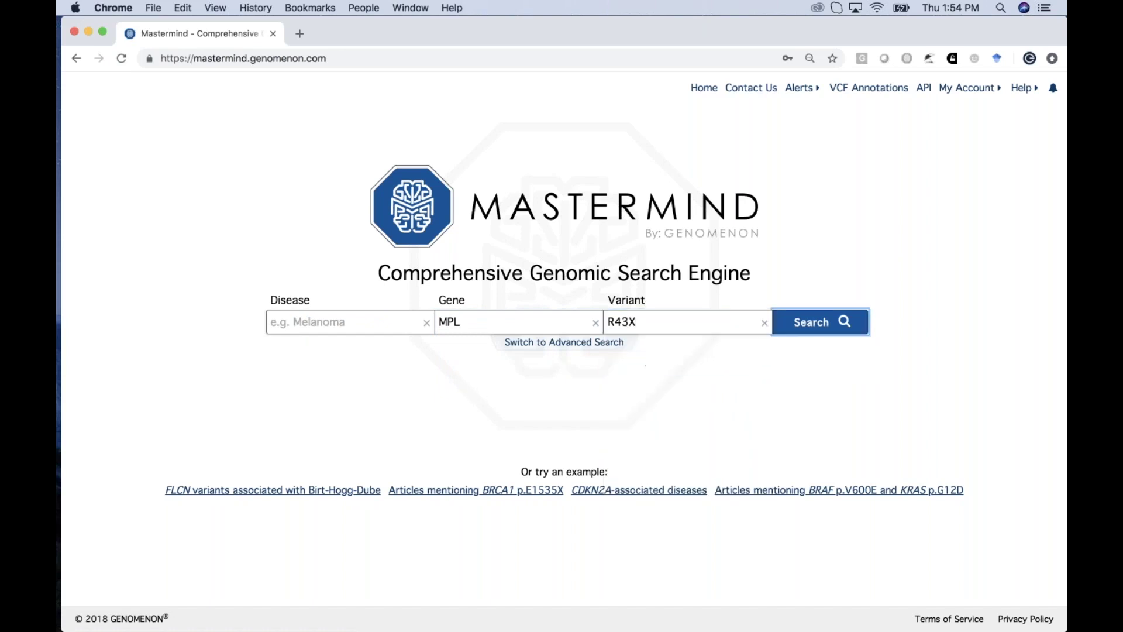
pyautogui.click(797, 327)
pyautogui.click(592, 193)
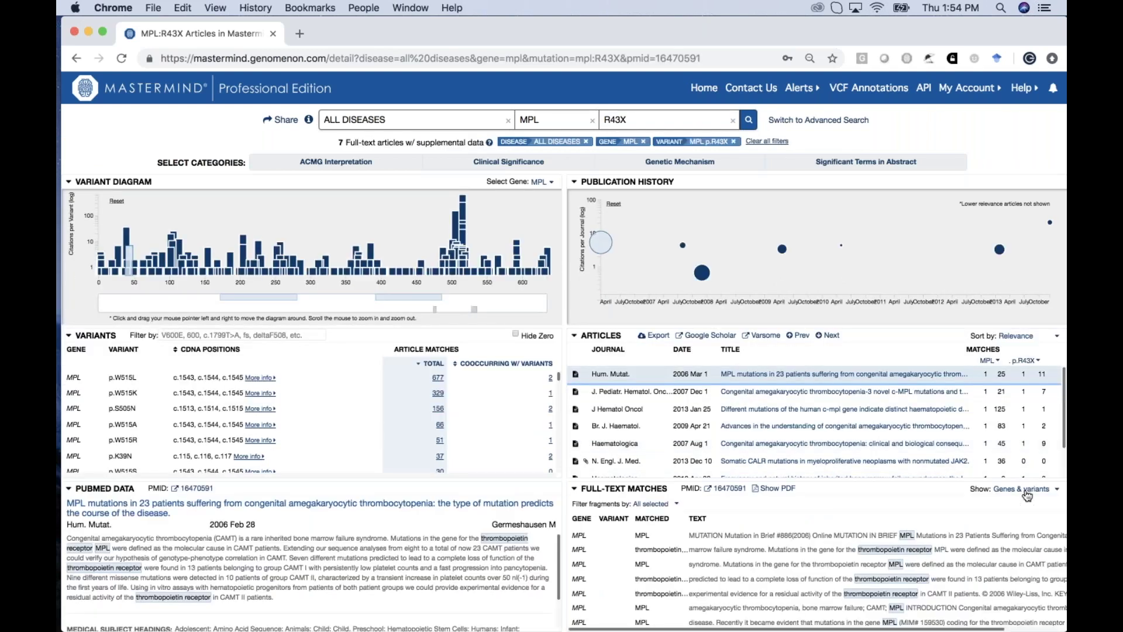
# Step: Limit the full-text matches to variants only and review them in the first MPL R43X article and the next two
pyautogui.click(1028, 493)
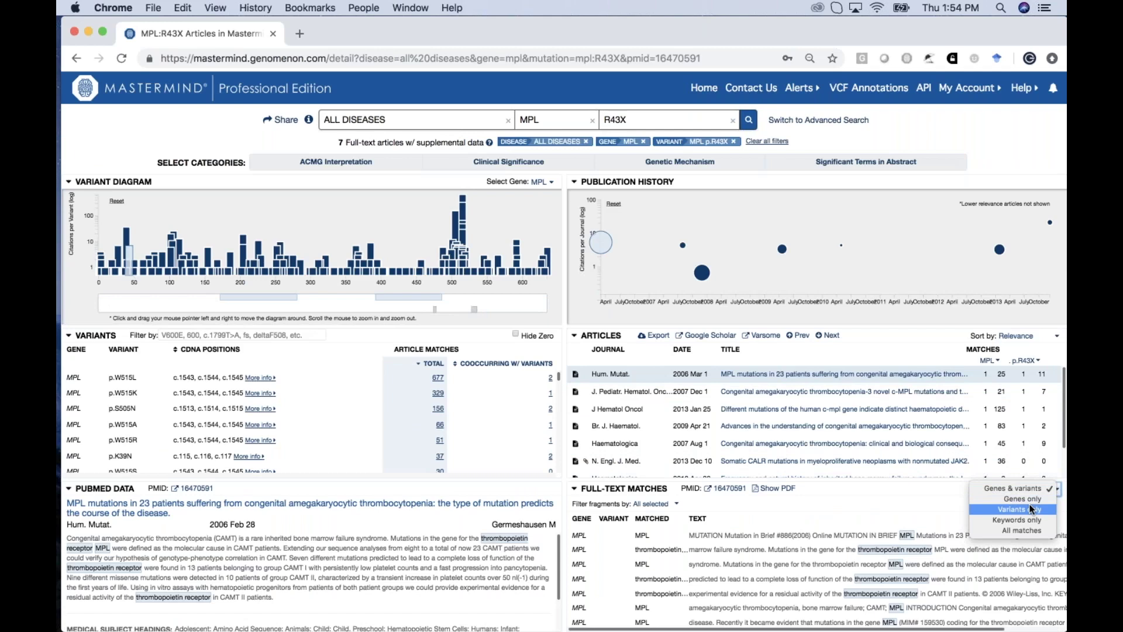
pyautogui.click(1031, 509)
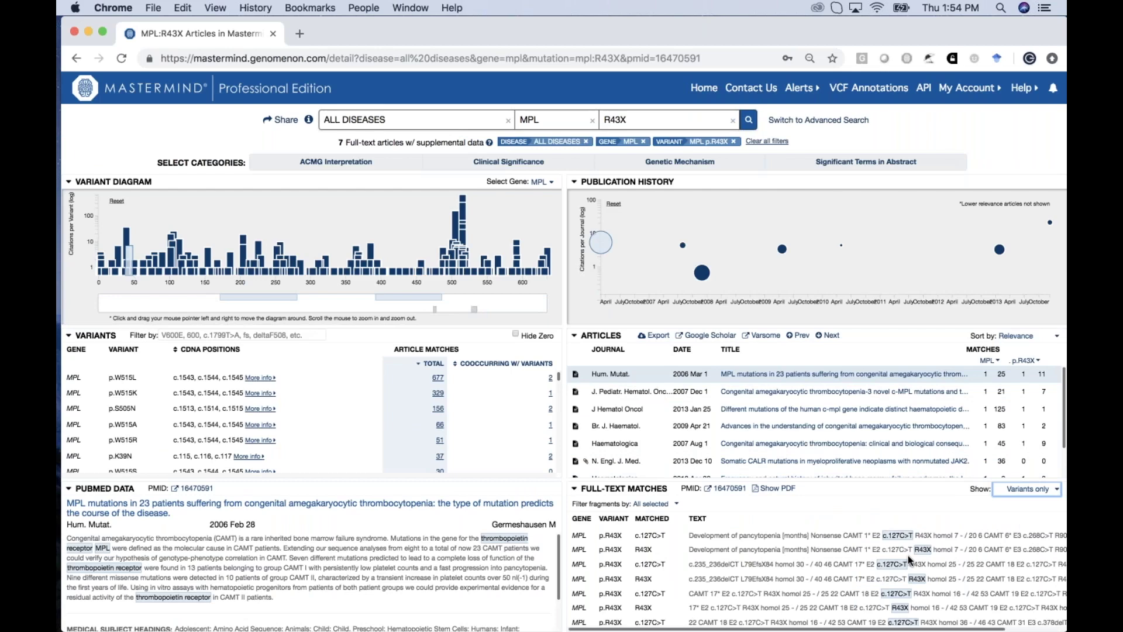
pyautogui.scroll(-1, 910, 560)
pyautogui.scroll(-3, 910, 560)
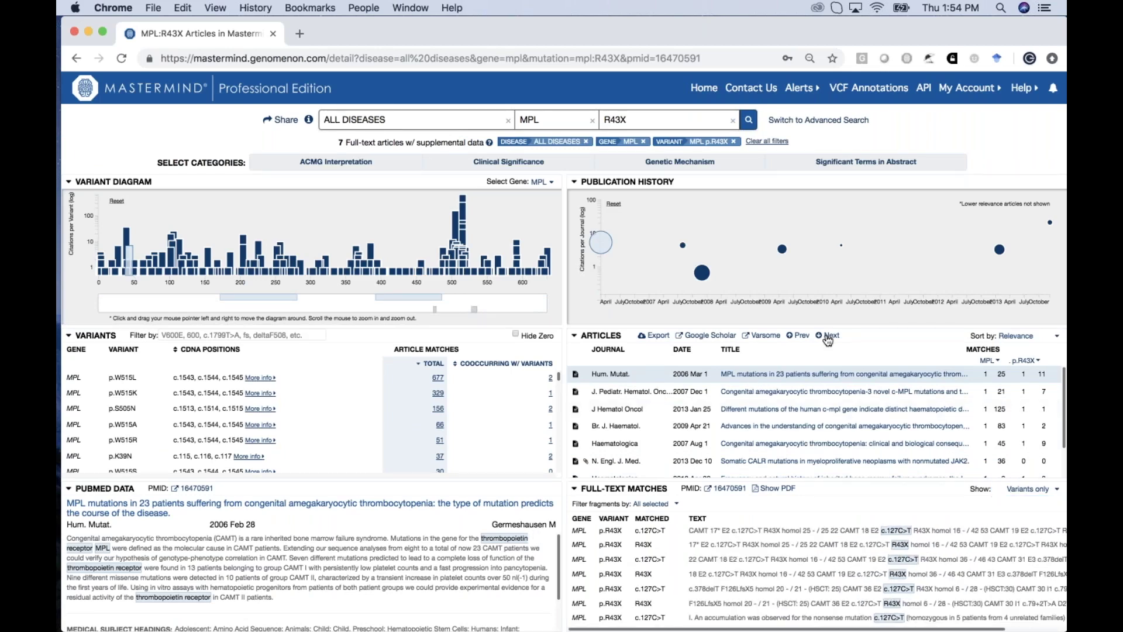
pyautogui.click(827, 335)
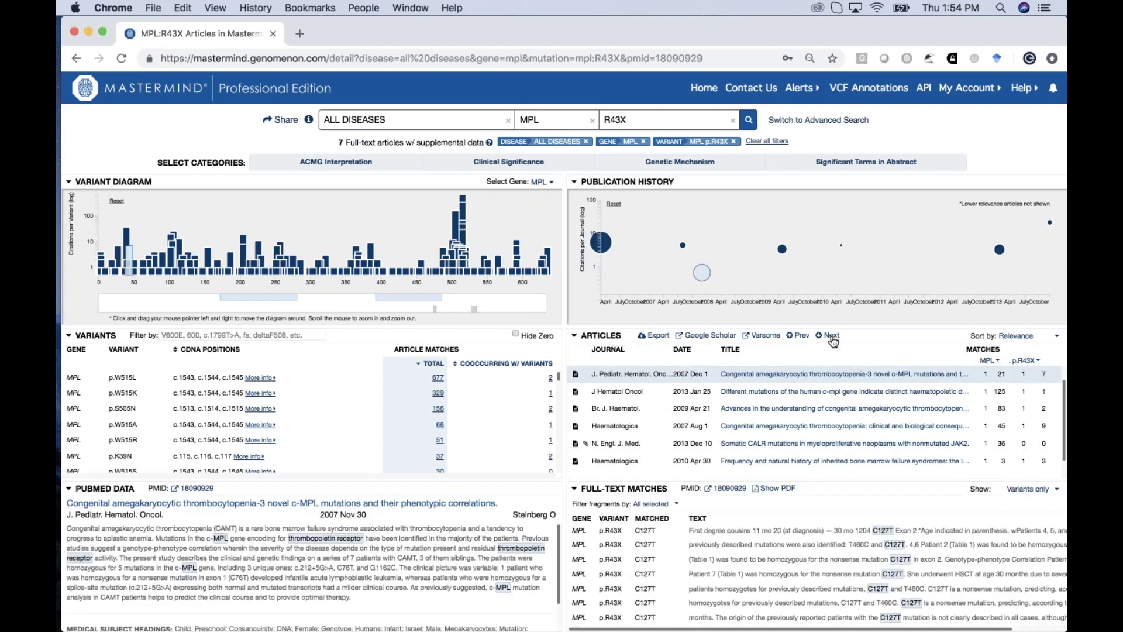
pyautogui.click(832, 339)
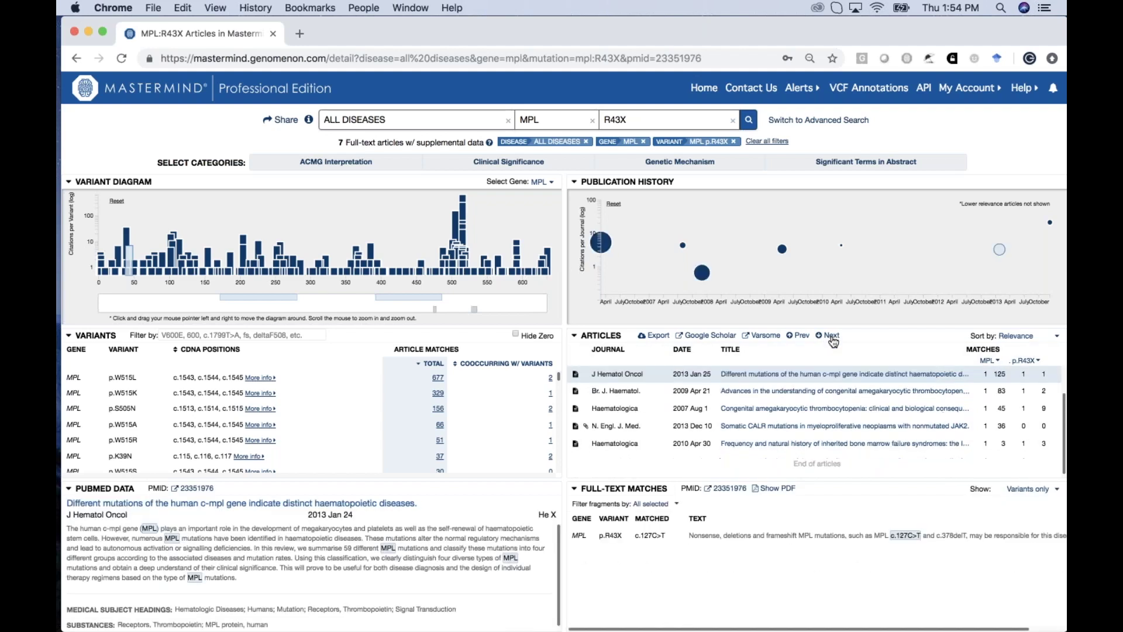